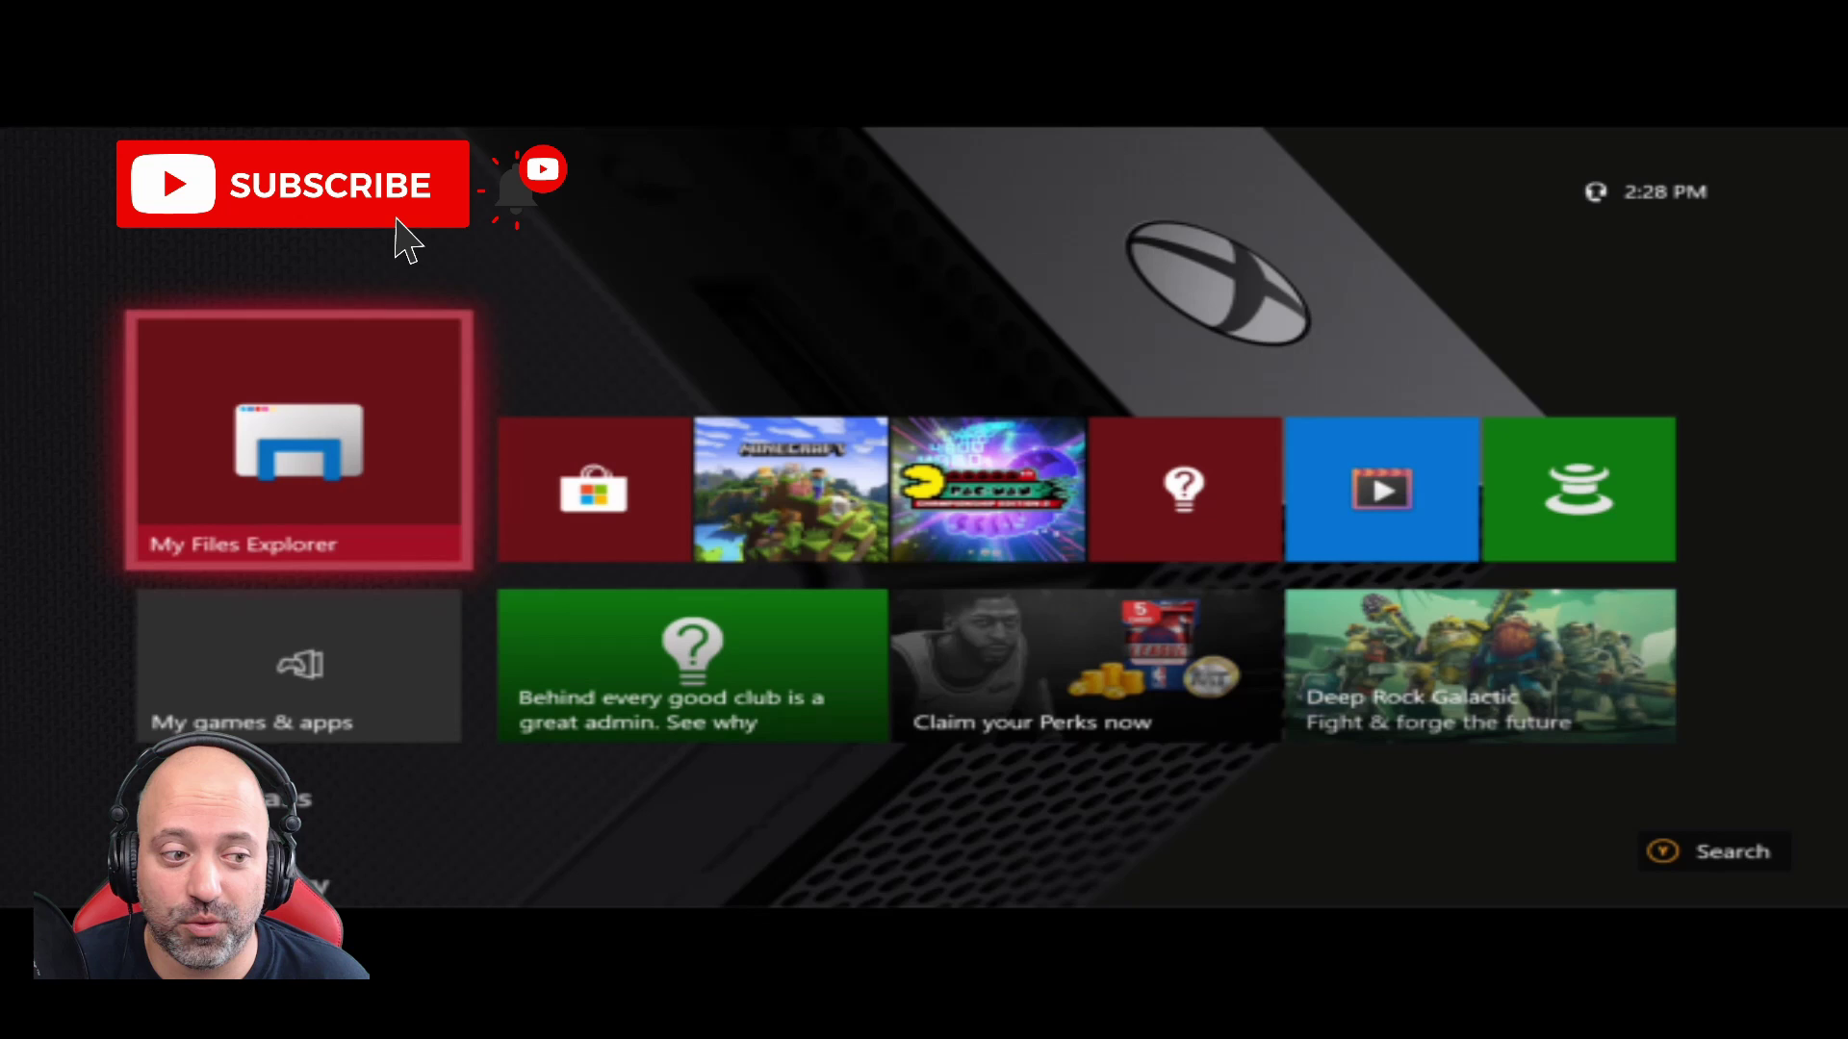
# Step: Open Manage app for My Files Explorer, check Installed, Ready to install and Updates, then its Store listing
pyautogui.press('Menu')
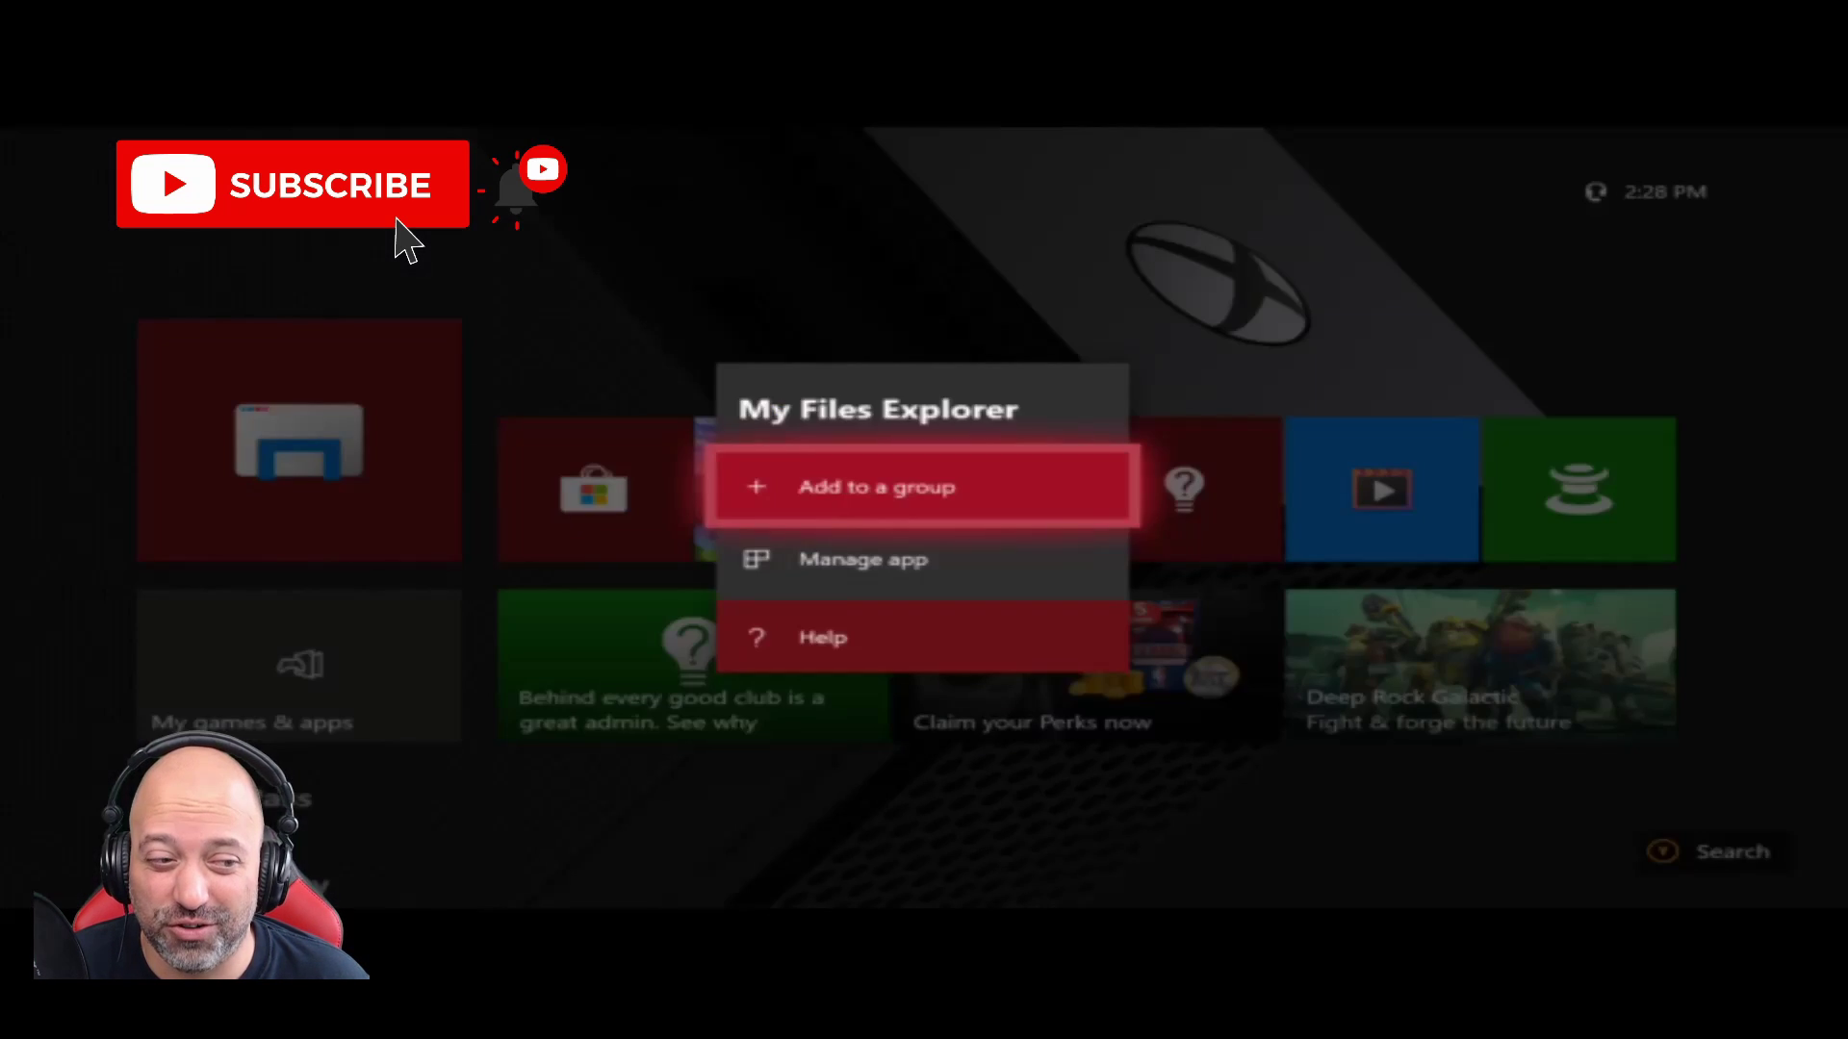
pyautogui.press('Down')
pyautogui.press('Return')
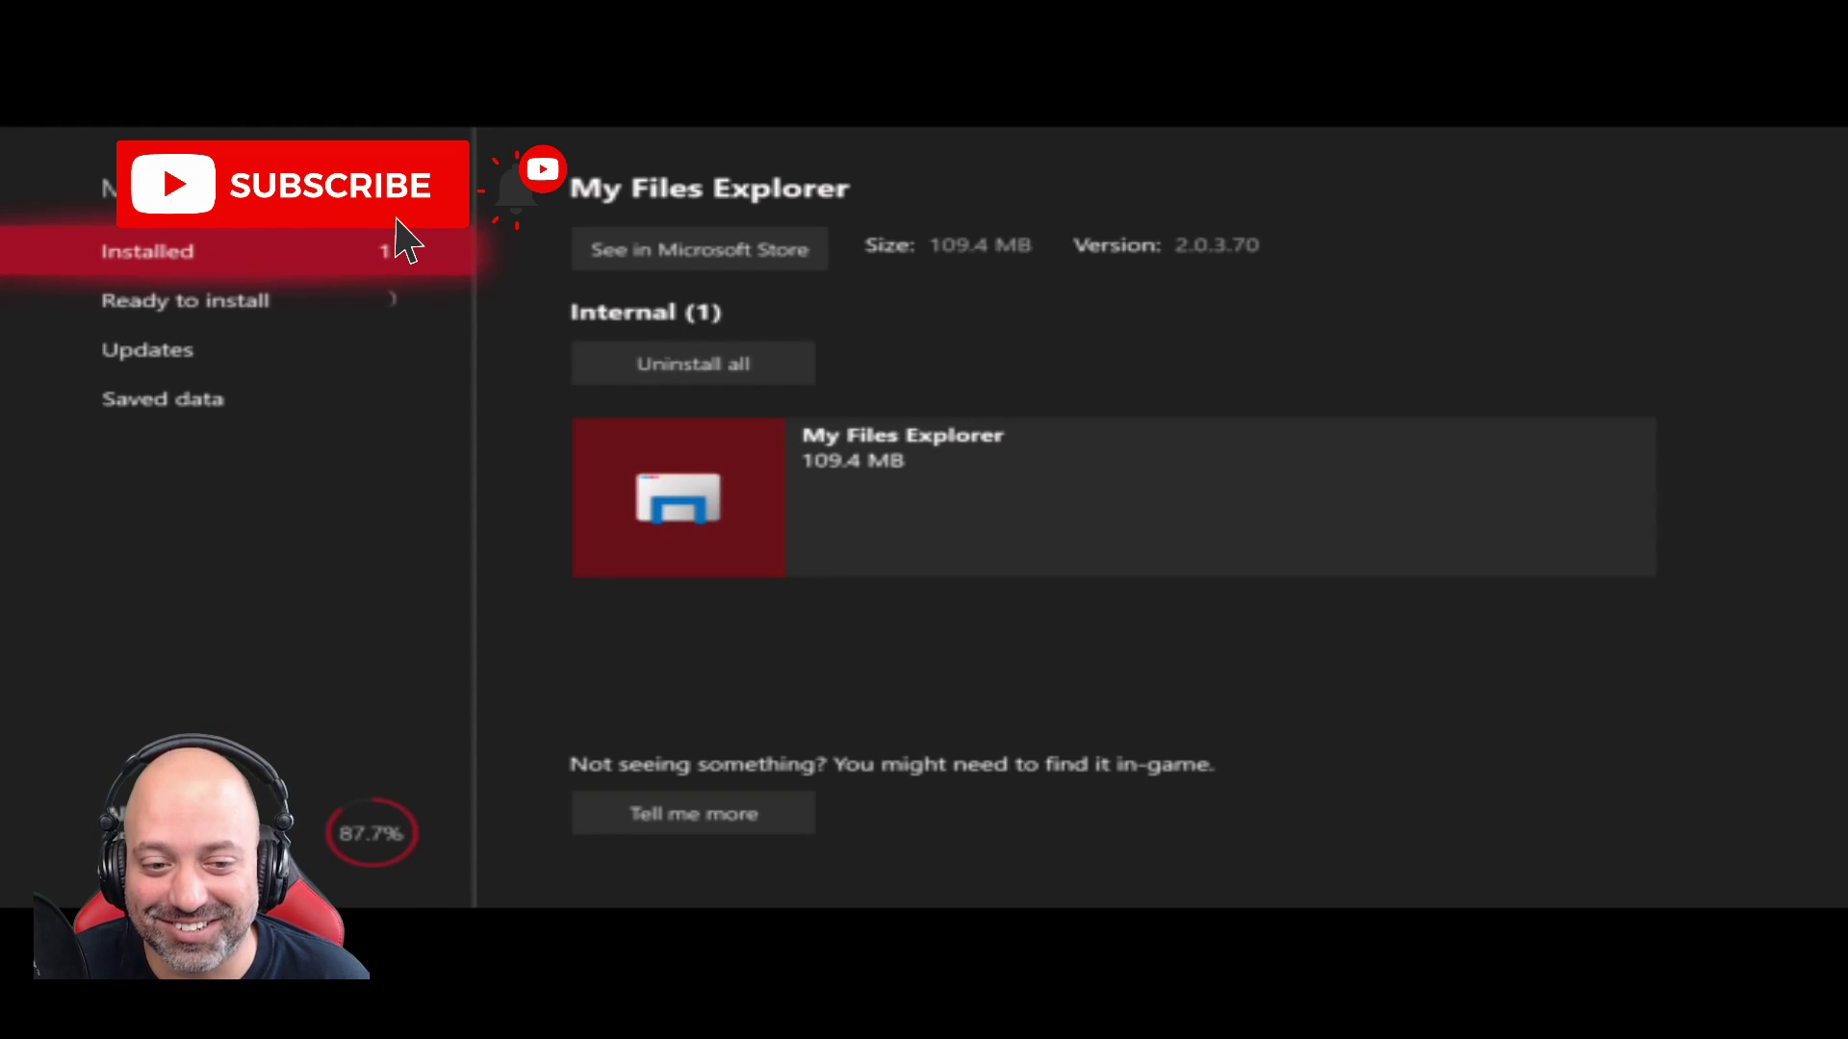
pyautogui.press('Down')
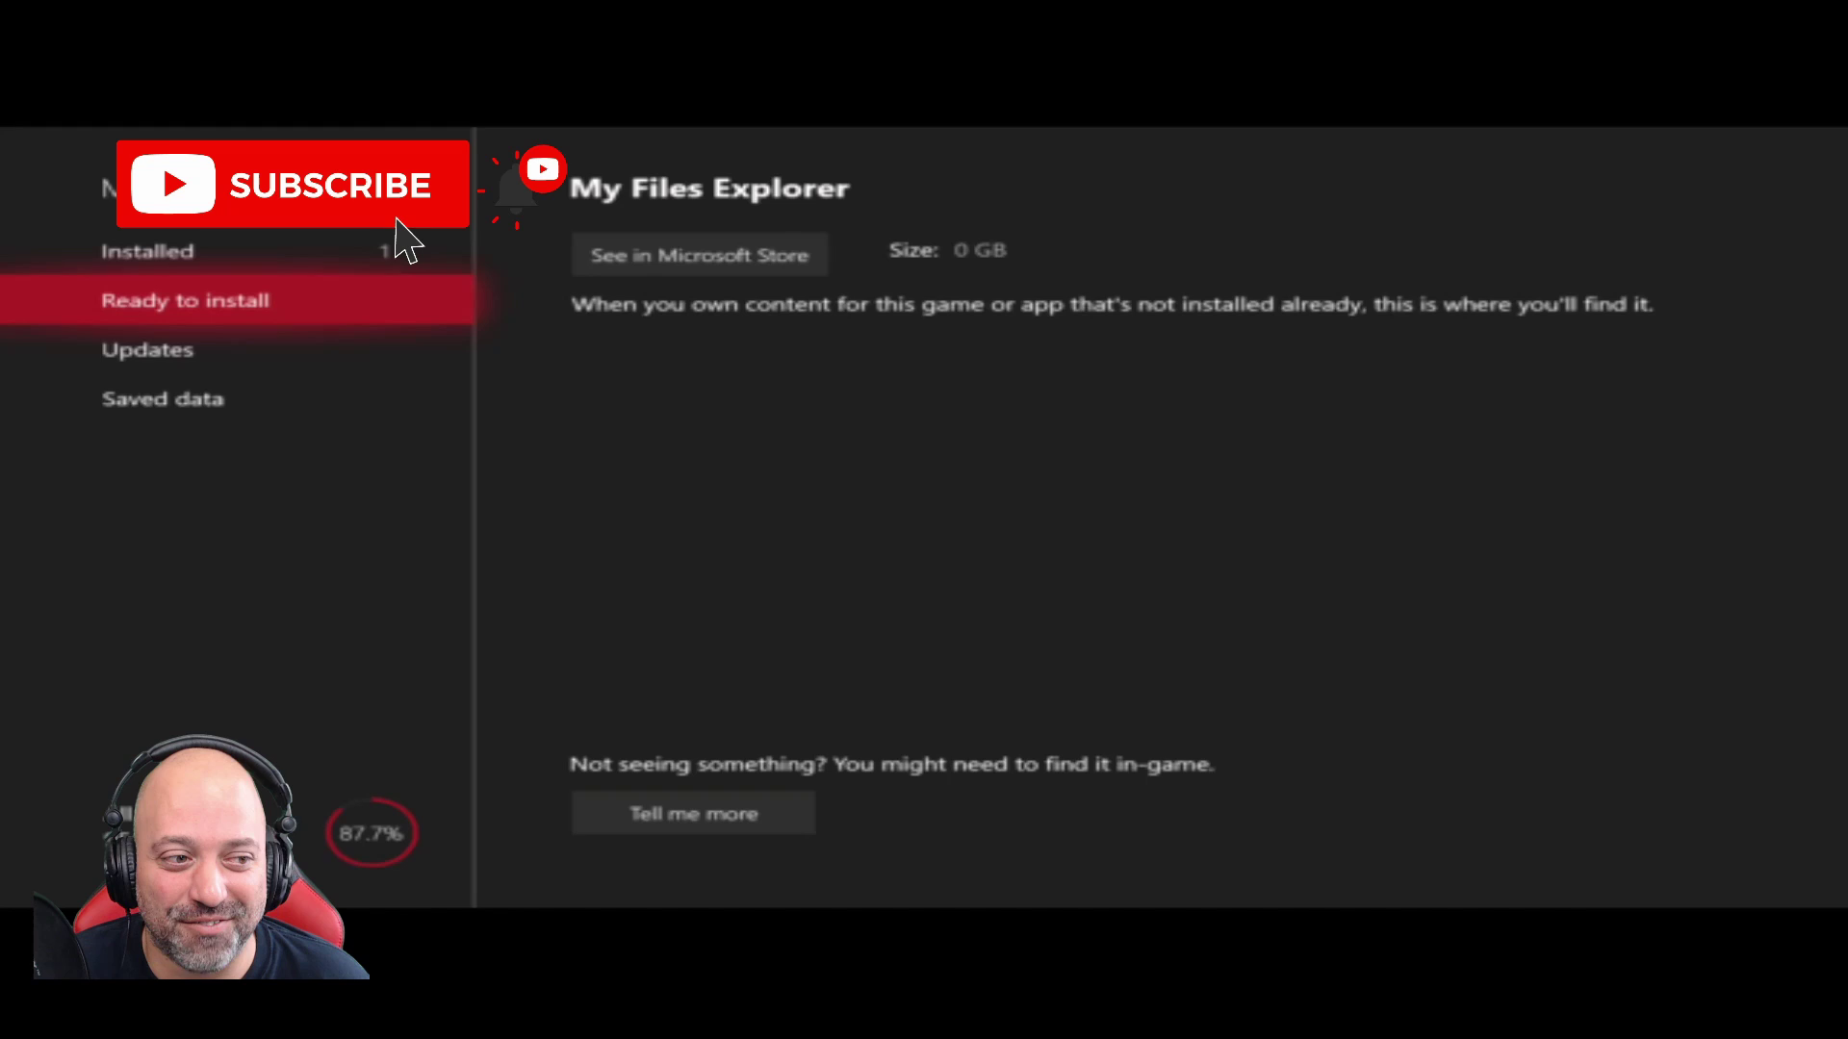
pyautogui.press('Down')
pyautogui.press('Right')
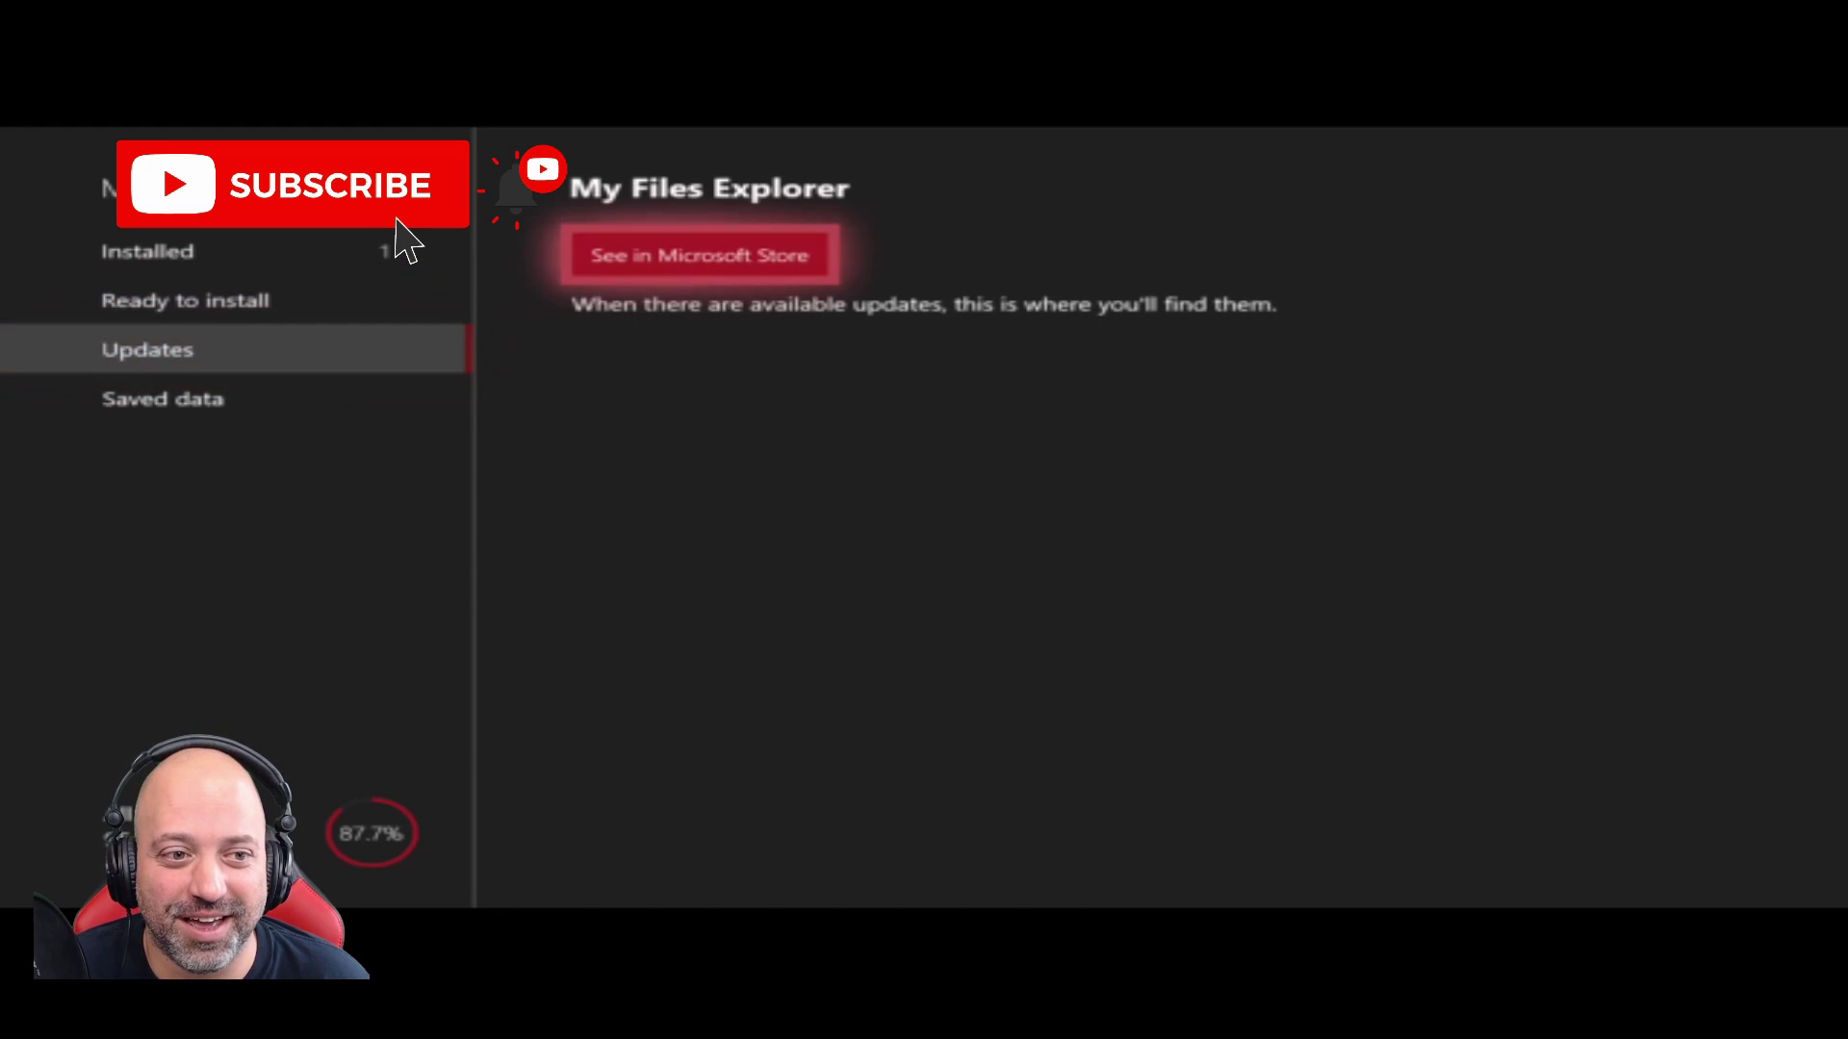
# Step: Confirm the Store page shows My Files Explorer as installed, then return to the Updates page
pyautogui.press('Return')
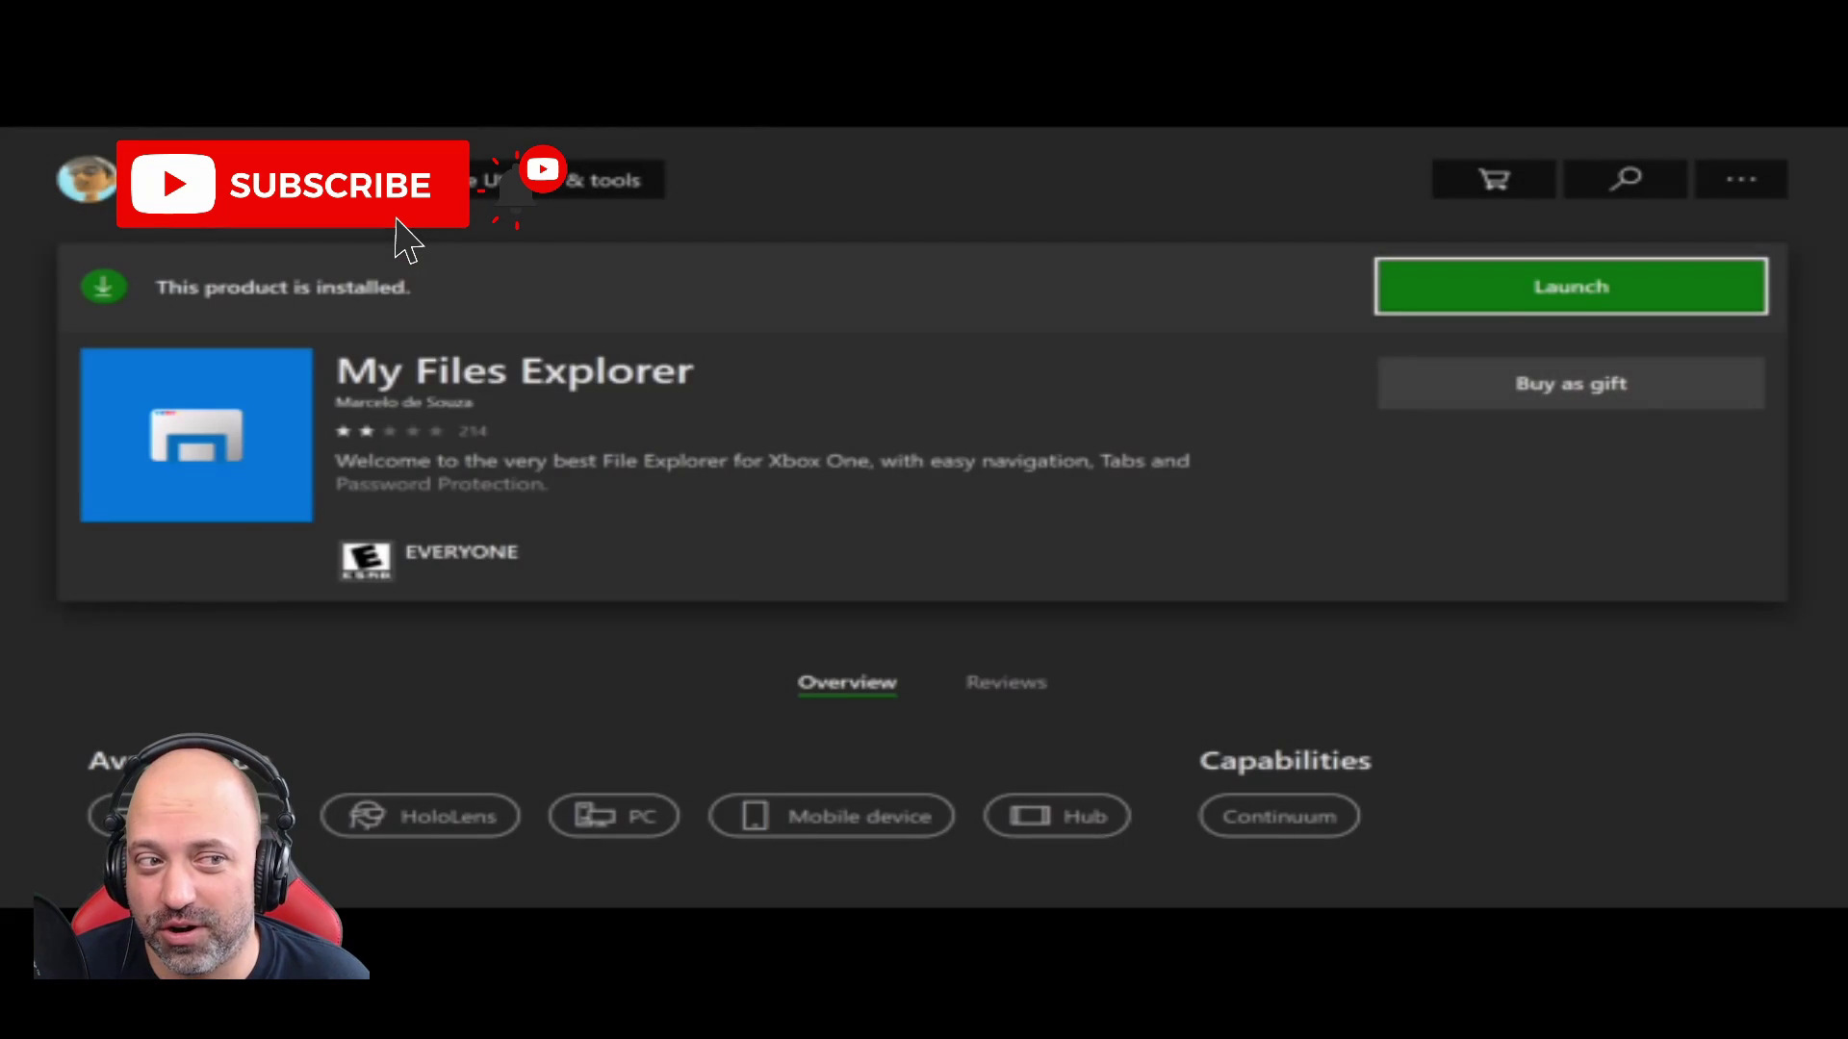
pyautogui.press('Return')
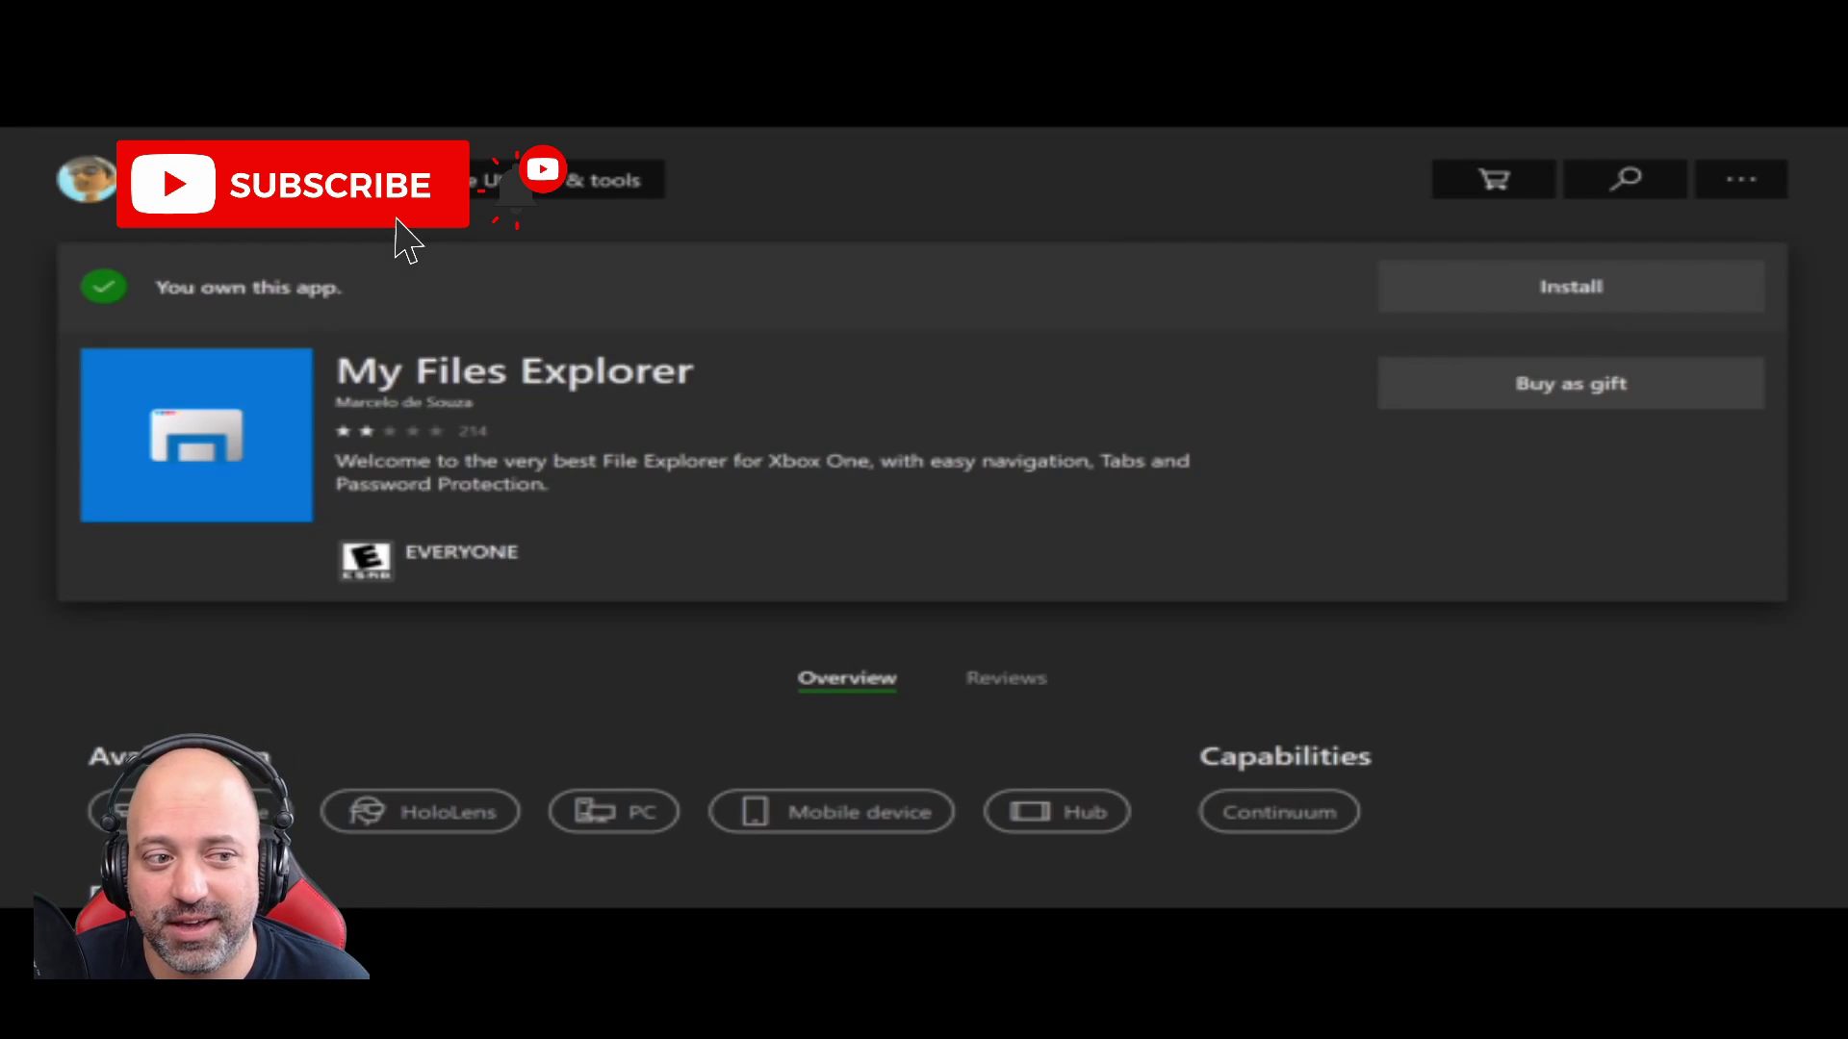
pyautogui.press('Up')
pyautogui.press('Down')
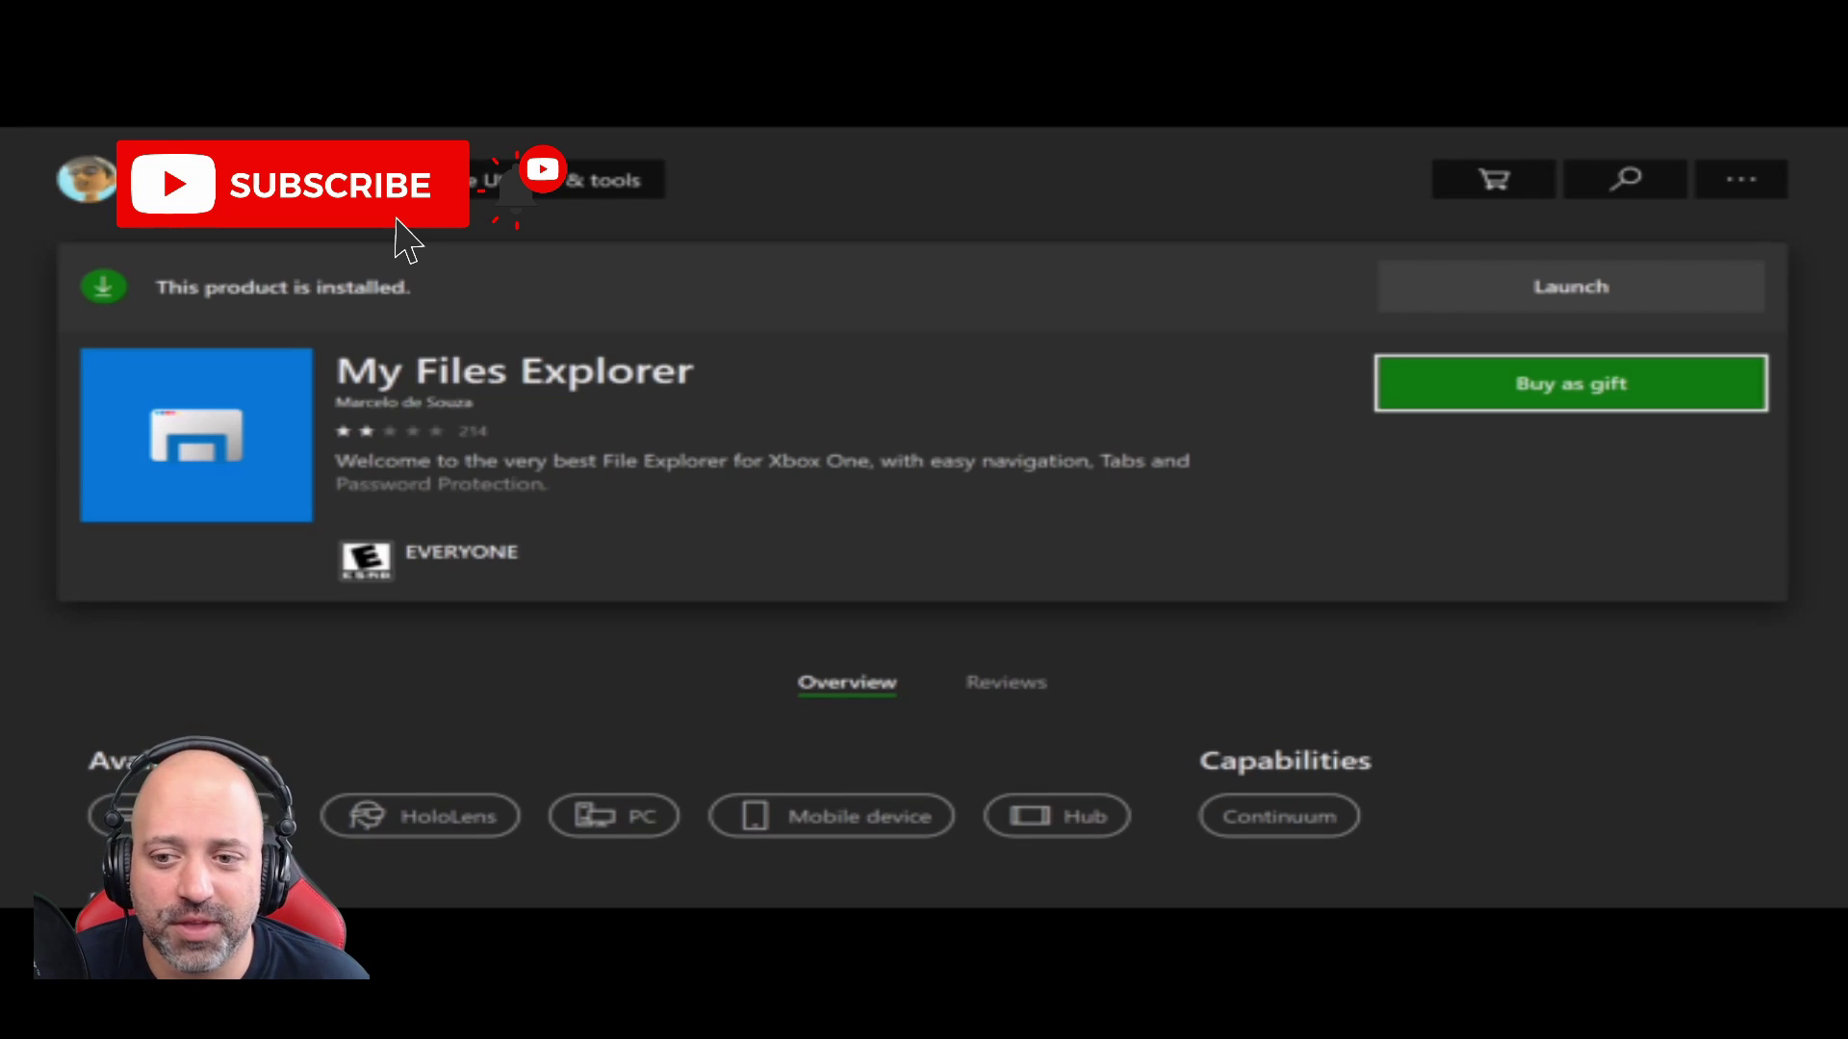
pyautogui.press('Return')
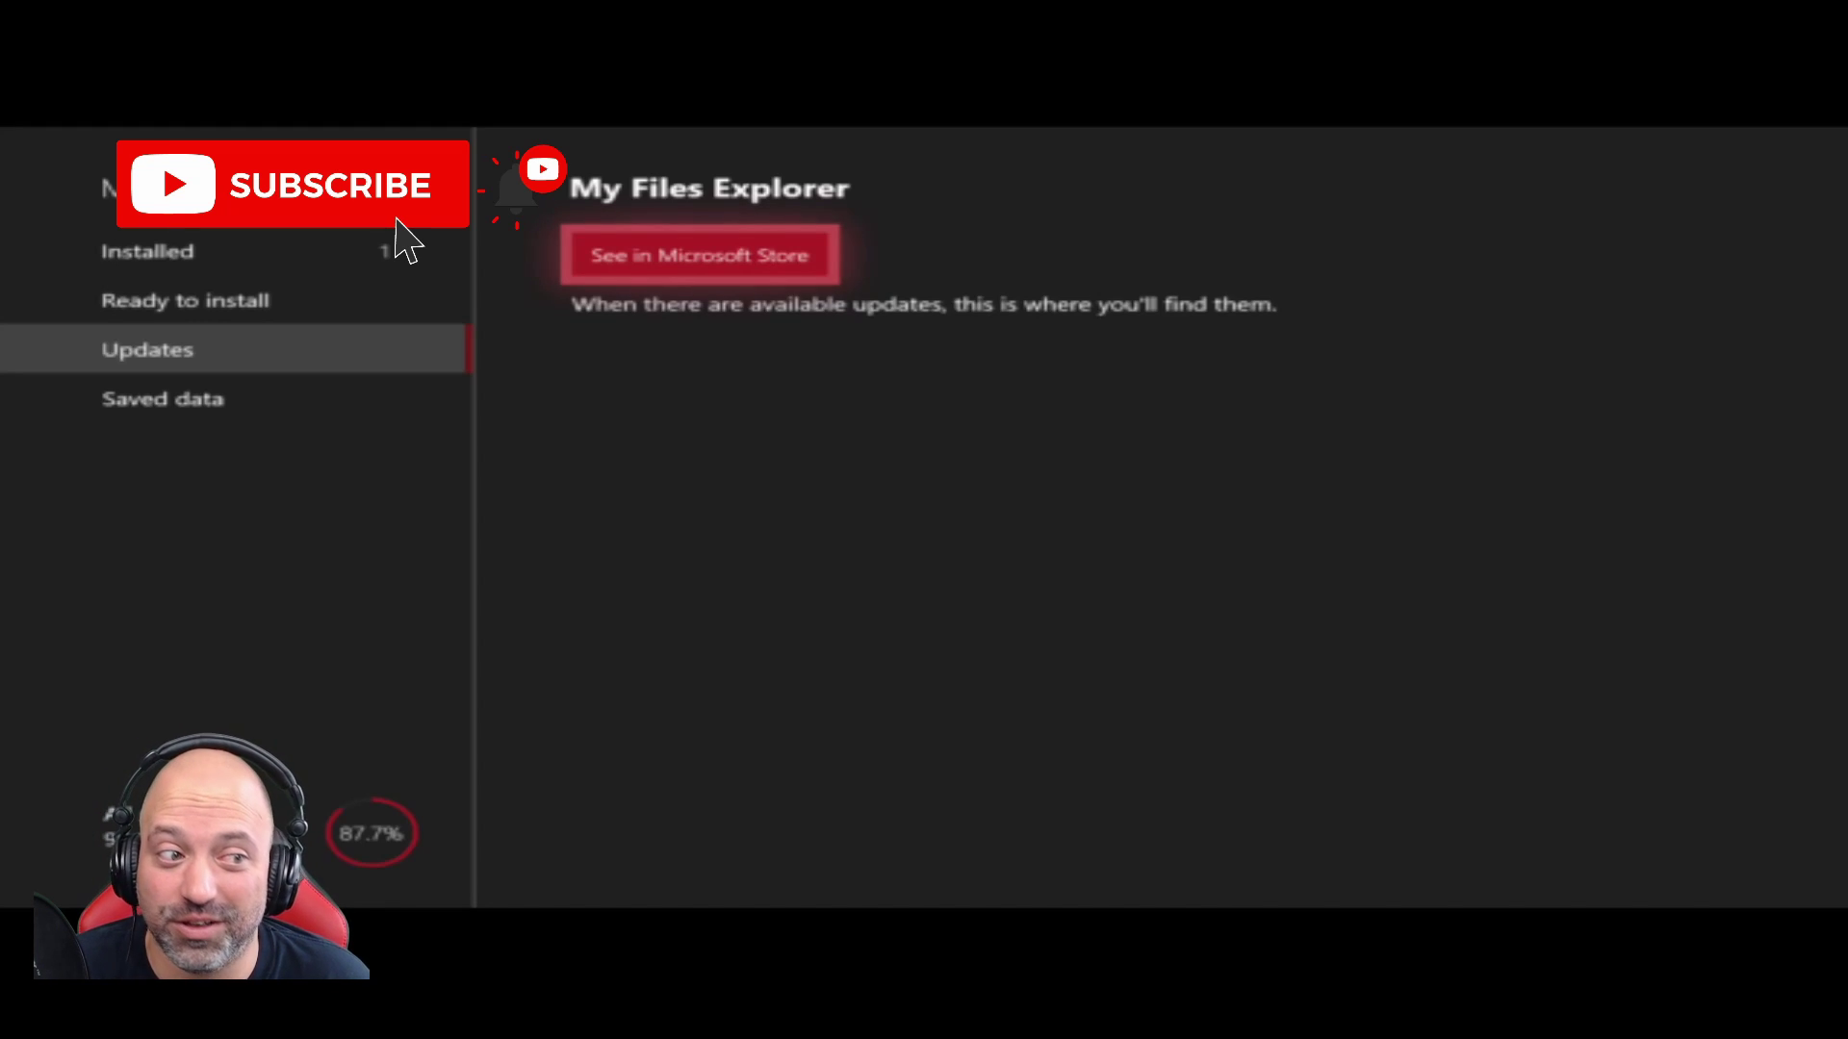
# Step: Launch My Files Explorer from Installed and dismiss the options menu to reach This Device
pyautogui.press('Left')
pyautogui.press('Up')
pyautogui.press('Up')
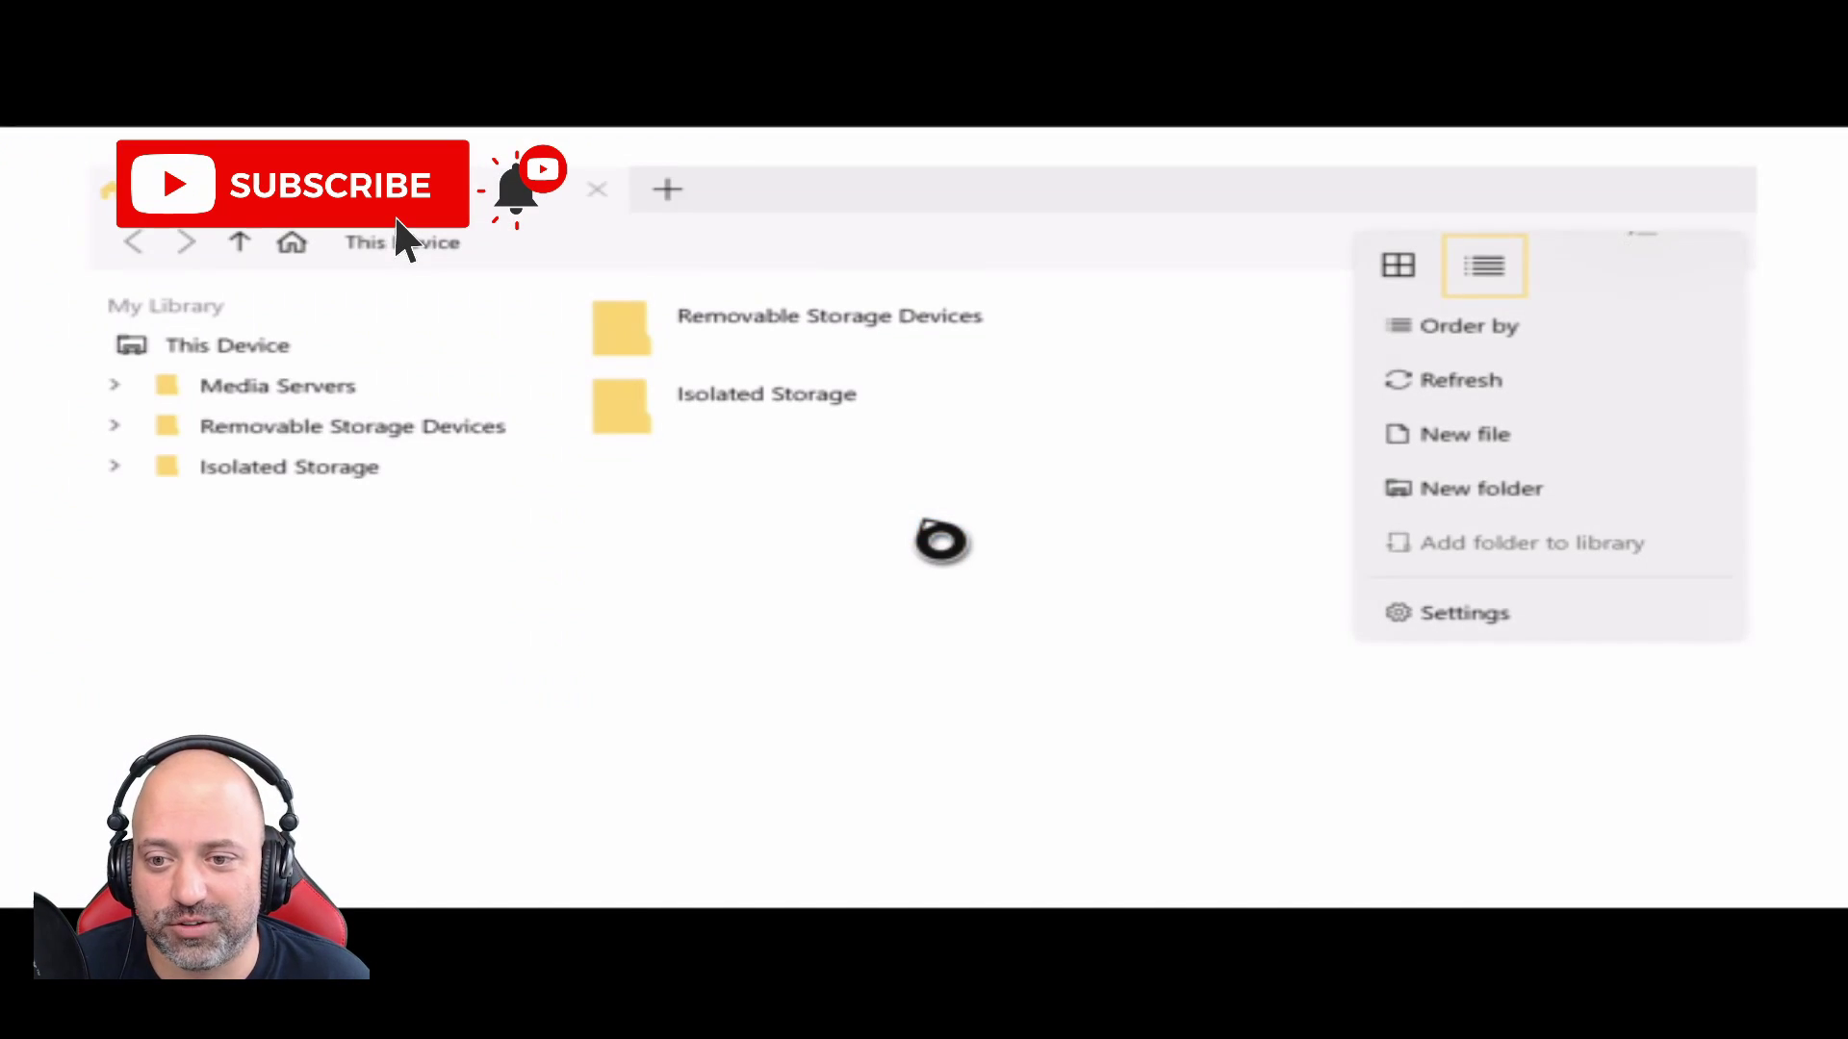
pyautogui.press('Escape')
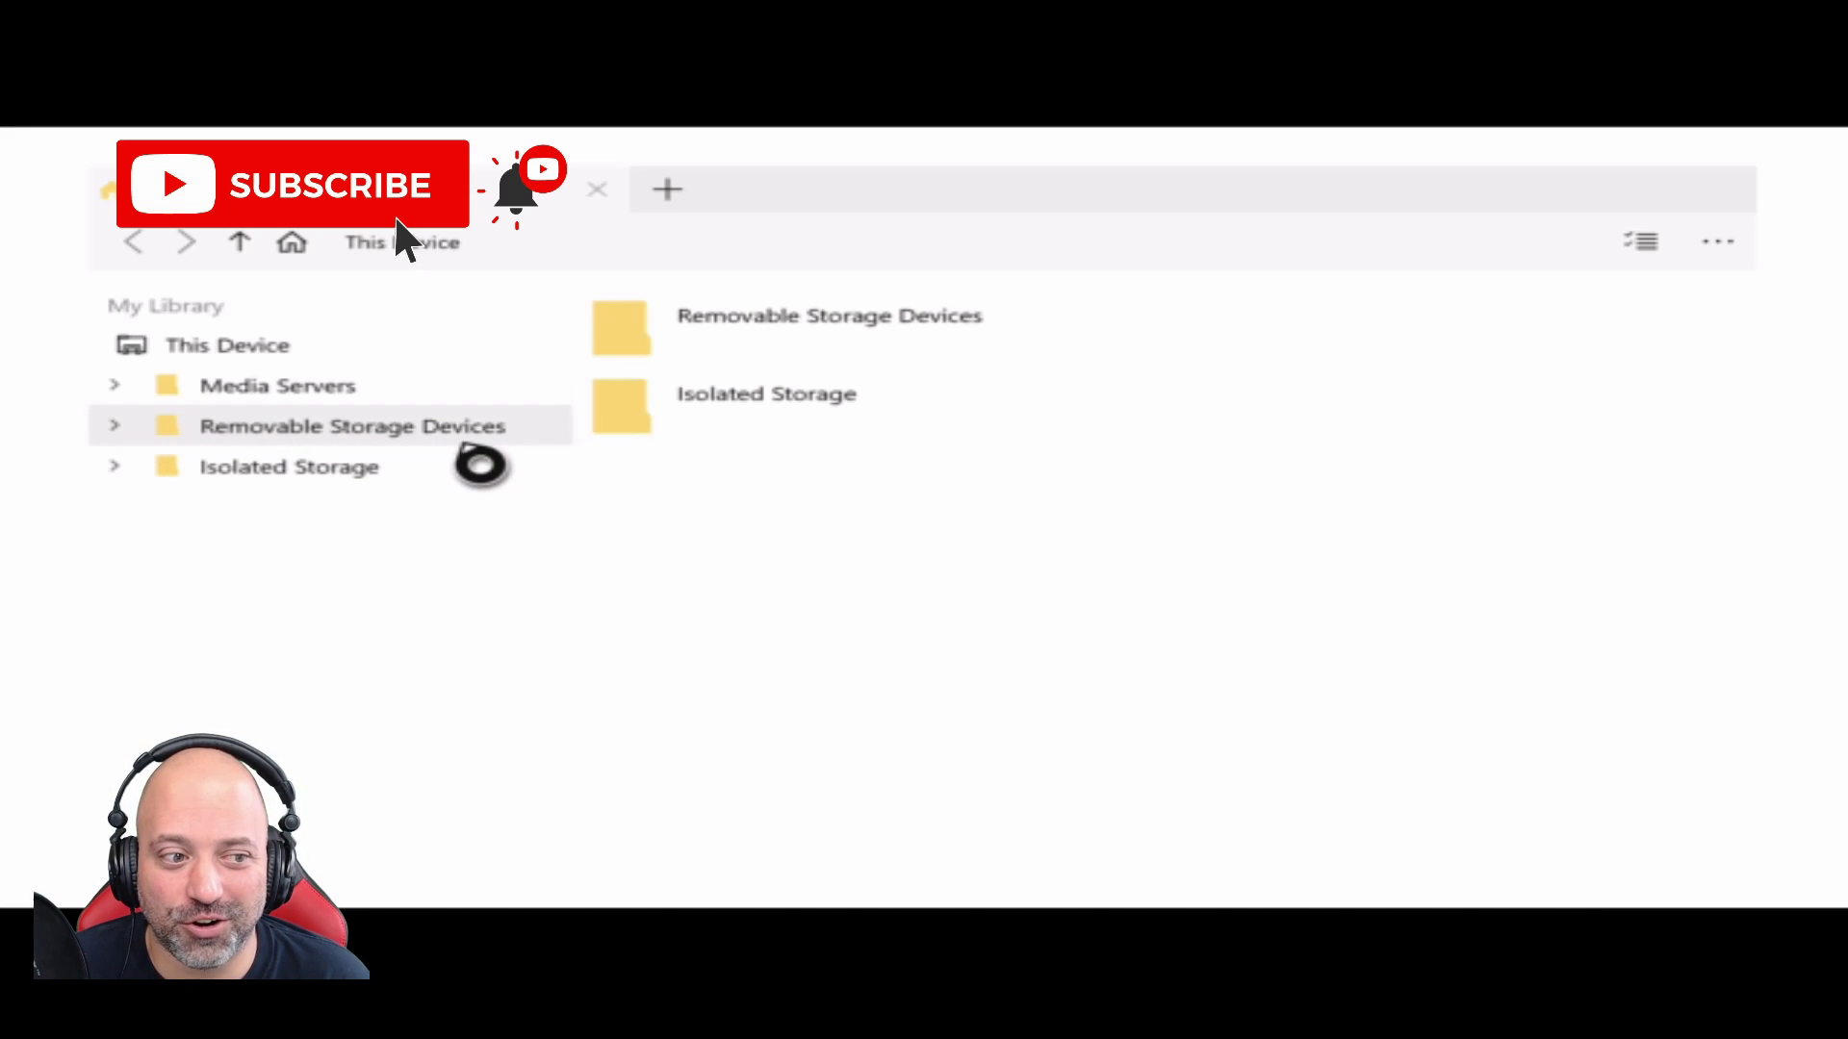
# Step: Check drive D: under Removable Storage Devices, then open the empty Isolated Storage folder
pyautogui.click(492, 453)
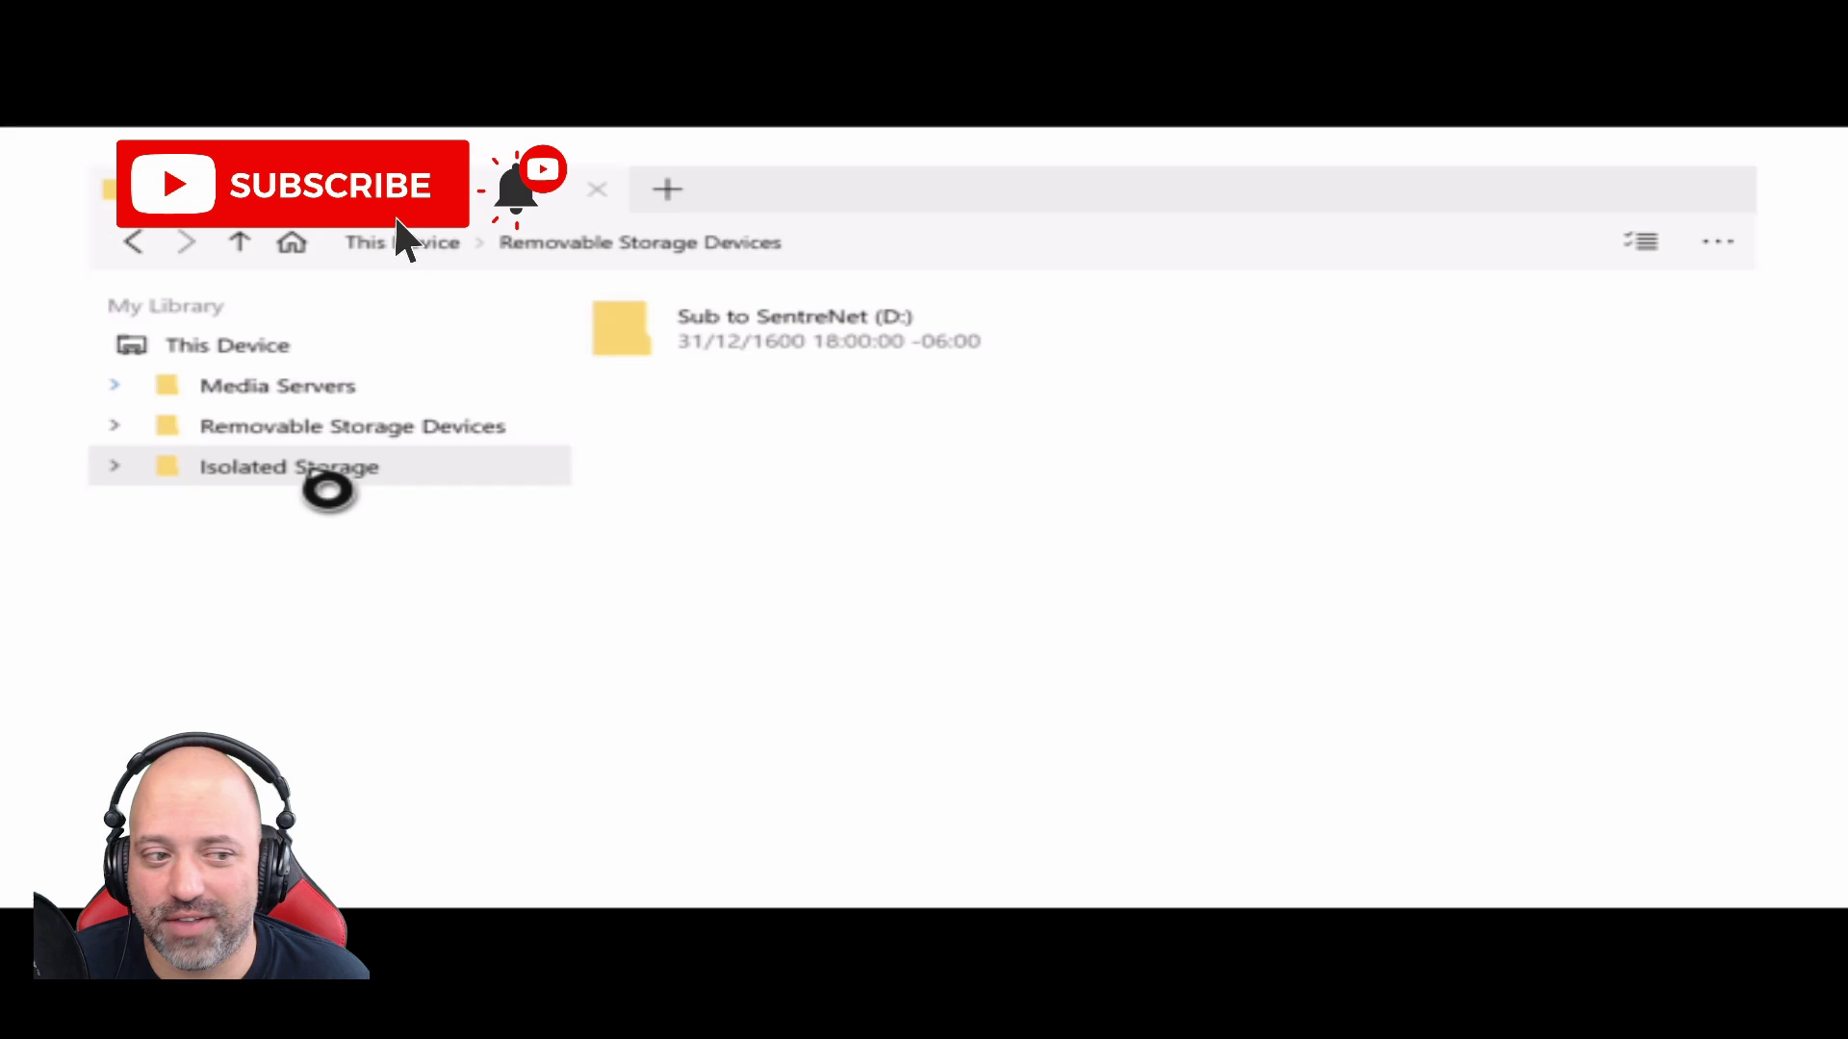
pyautogui.click(328, 481)
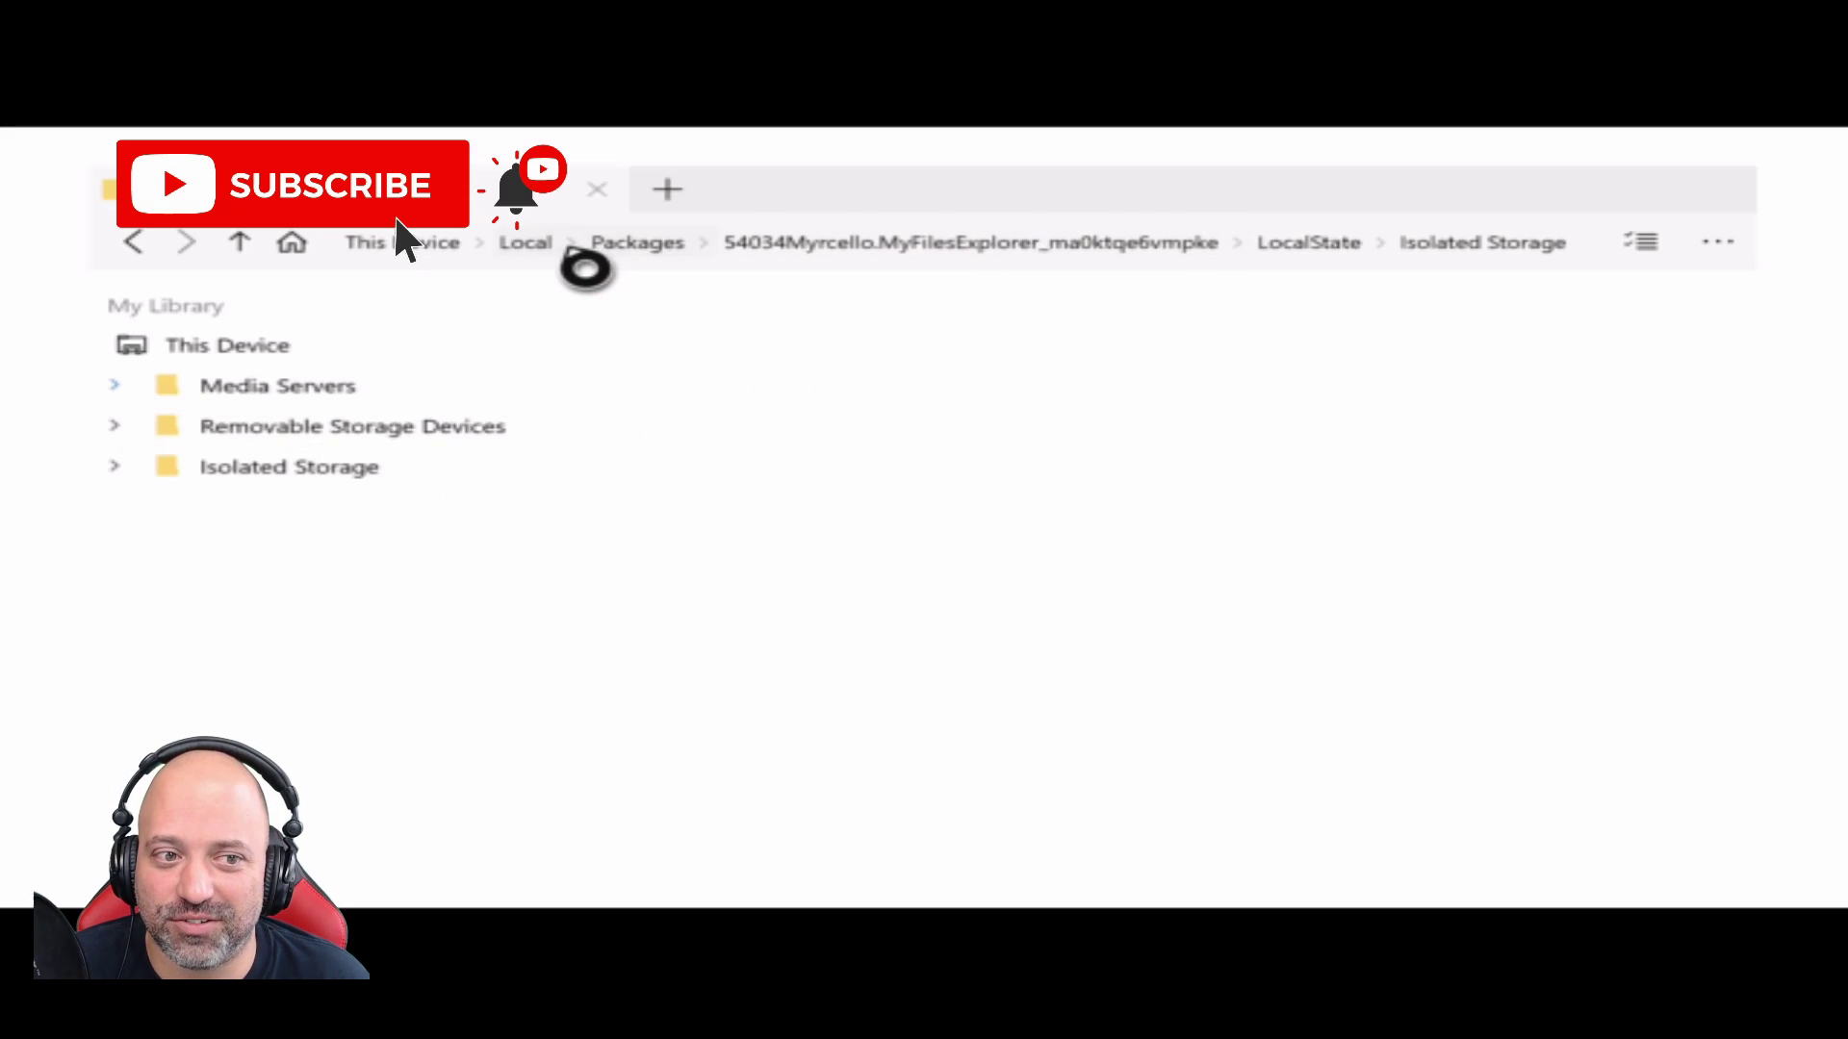
# Step: Go up to Packages and switch its view to large icons, then back to the detailed list
pyautogui.click(675, 267)
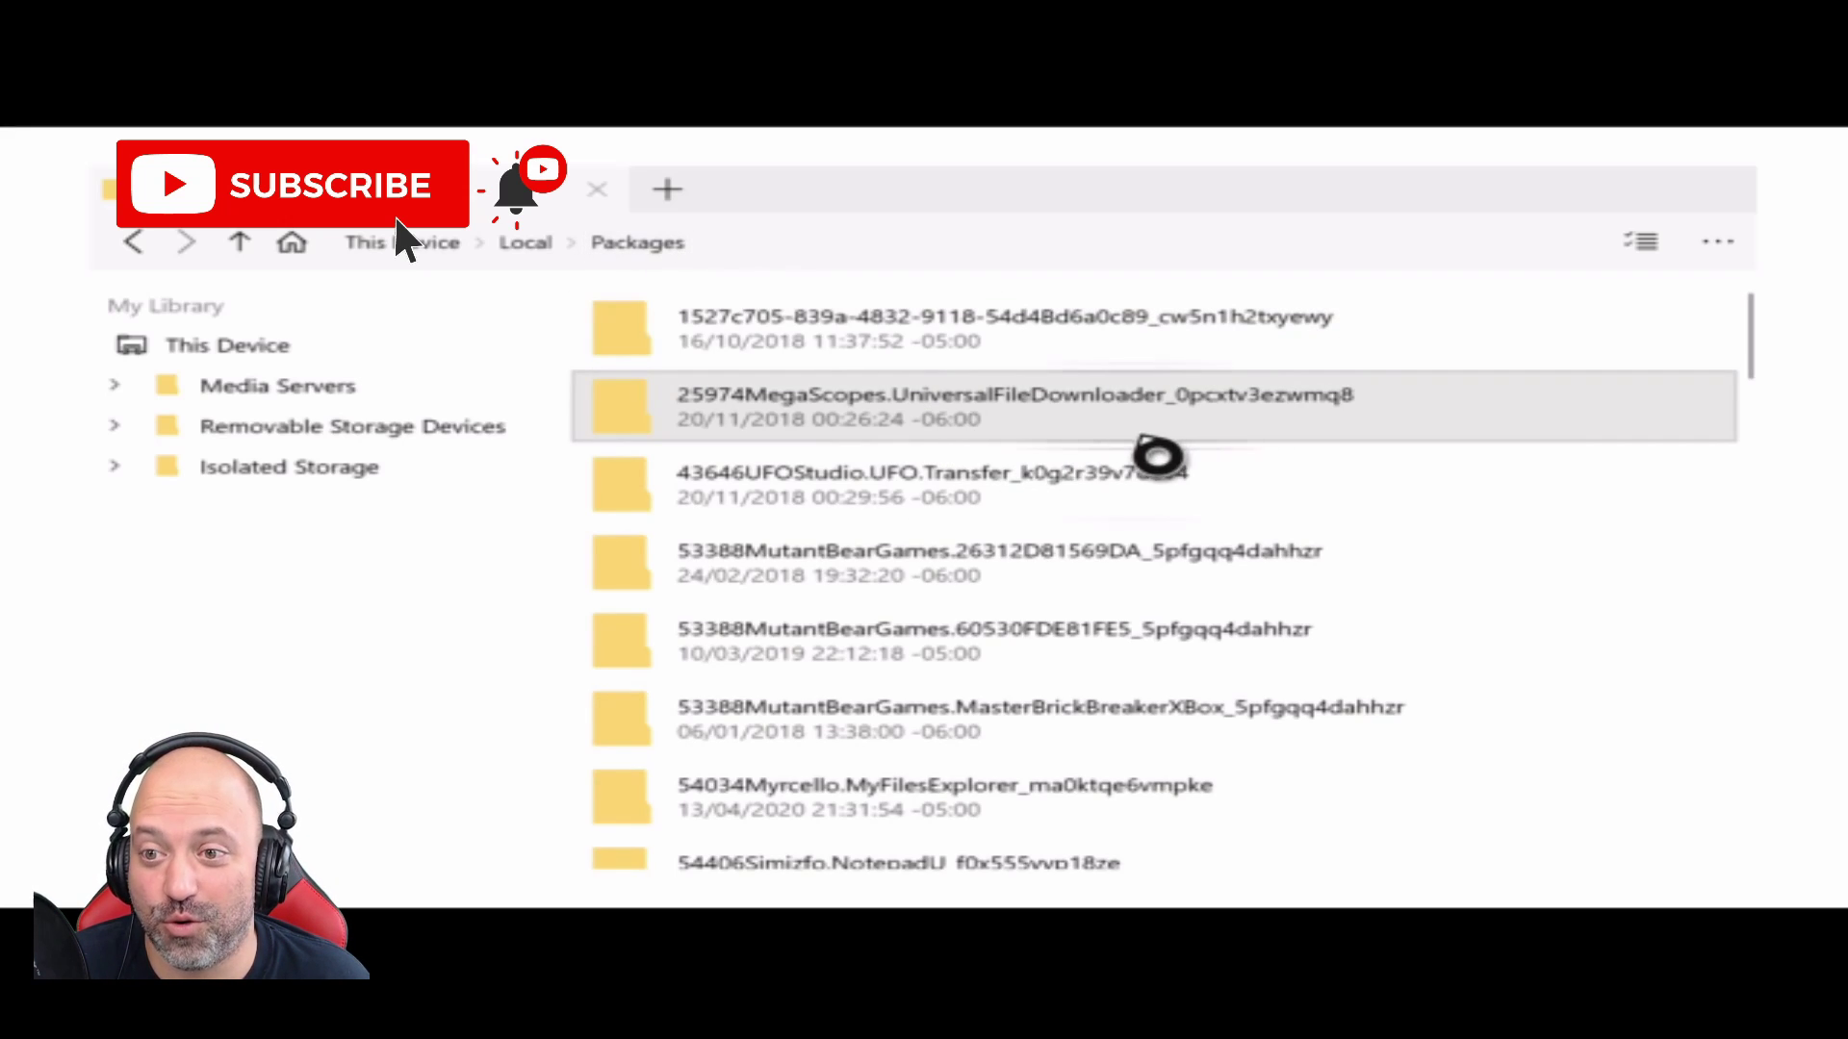
pyautogui.click(1737, 269)
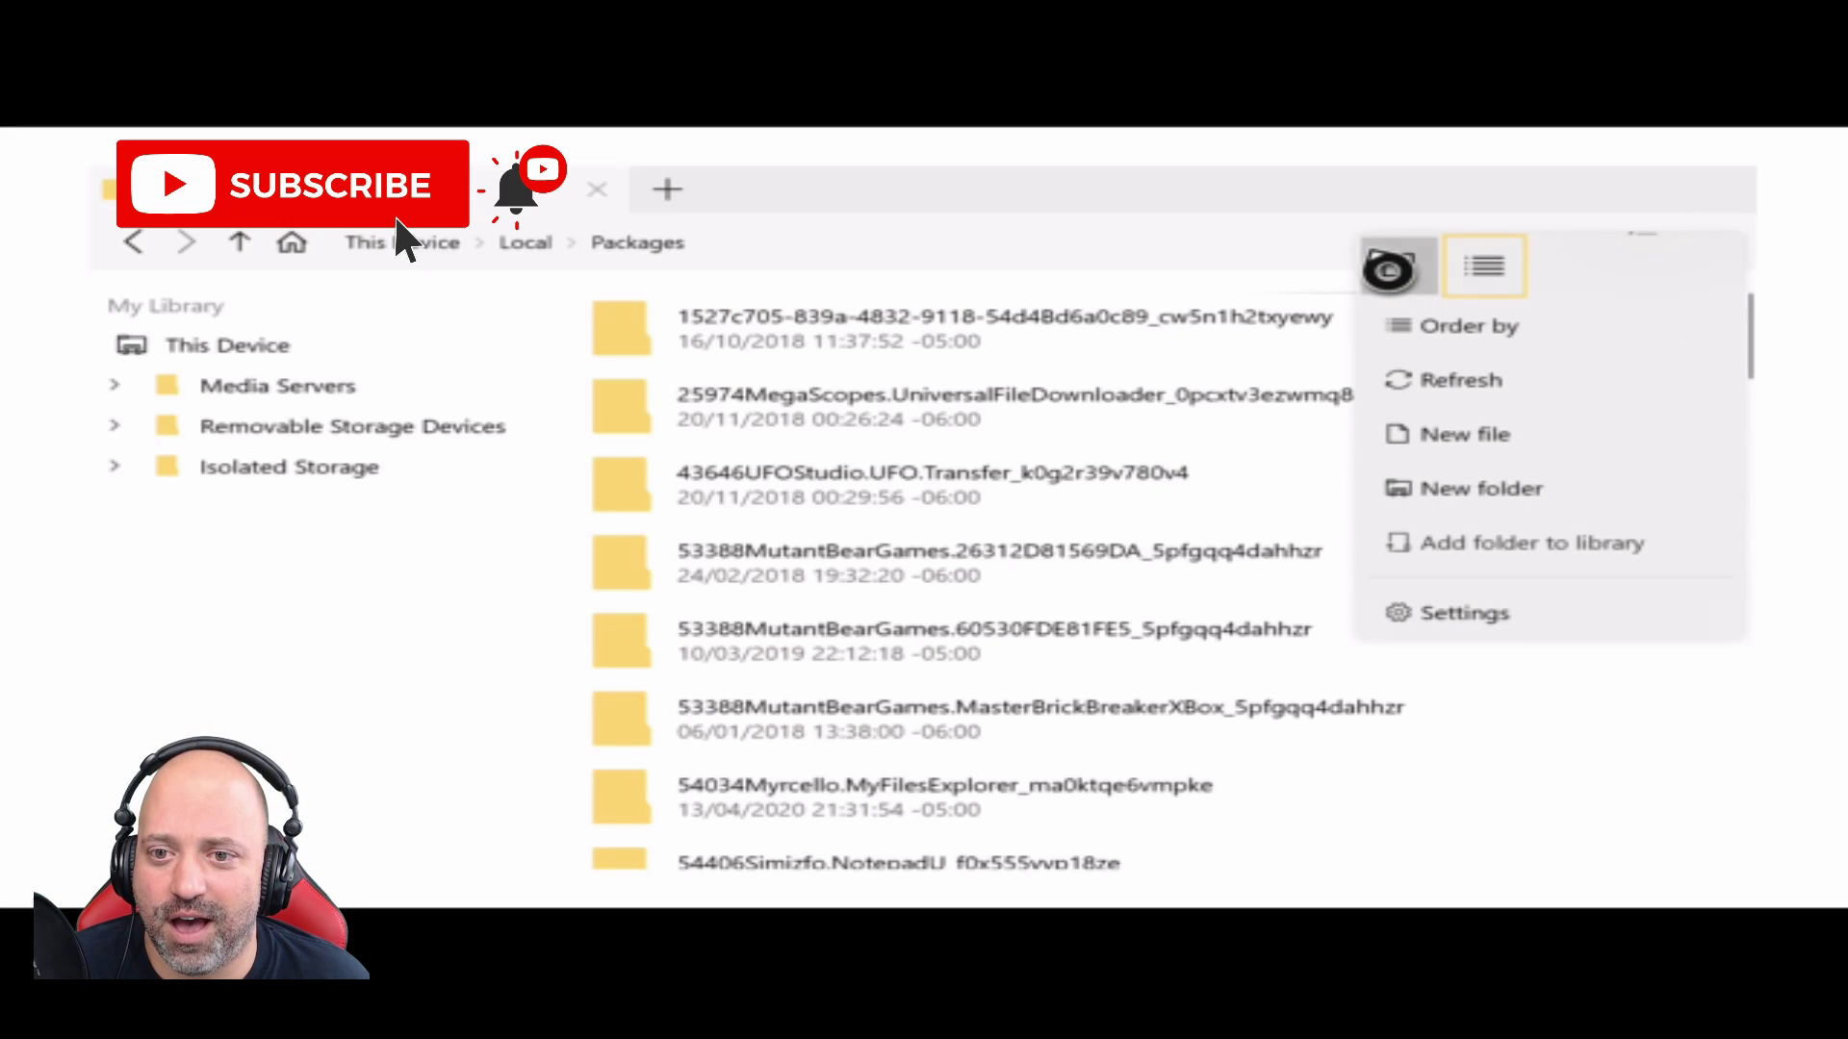
pyautogui.click(1434, 278)
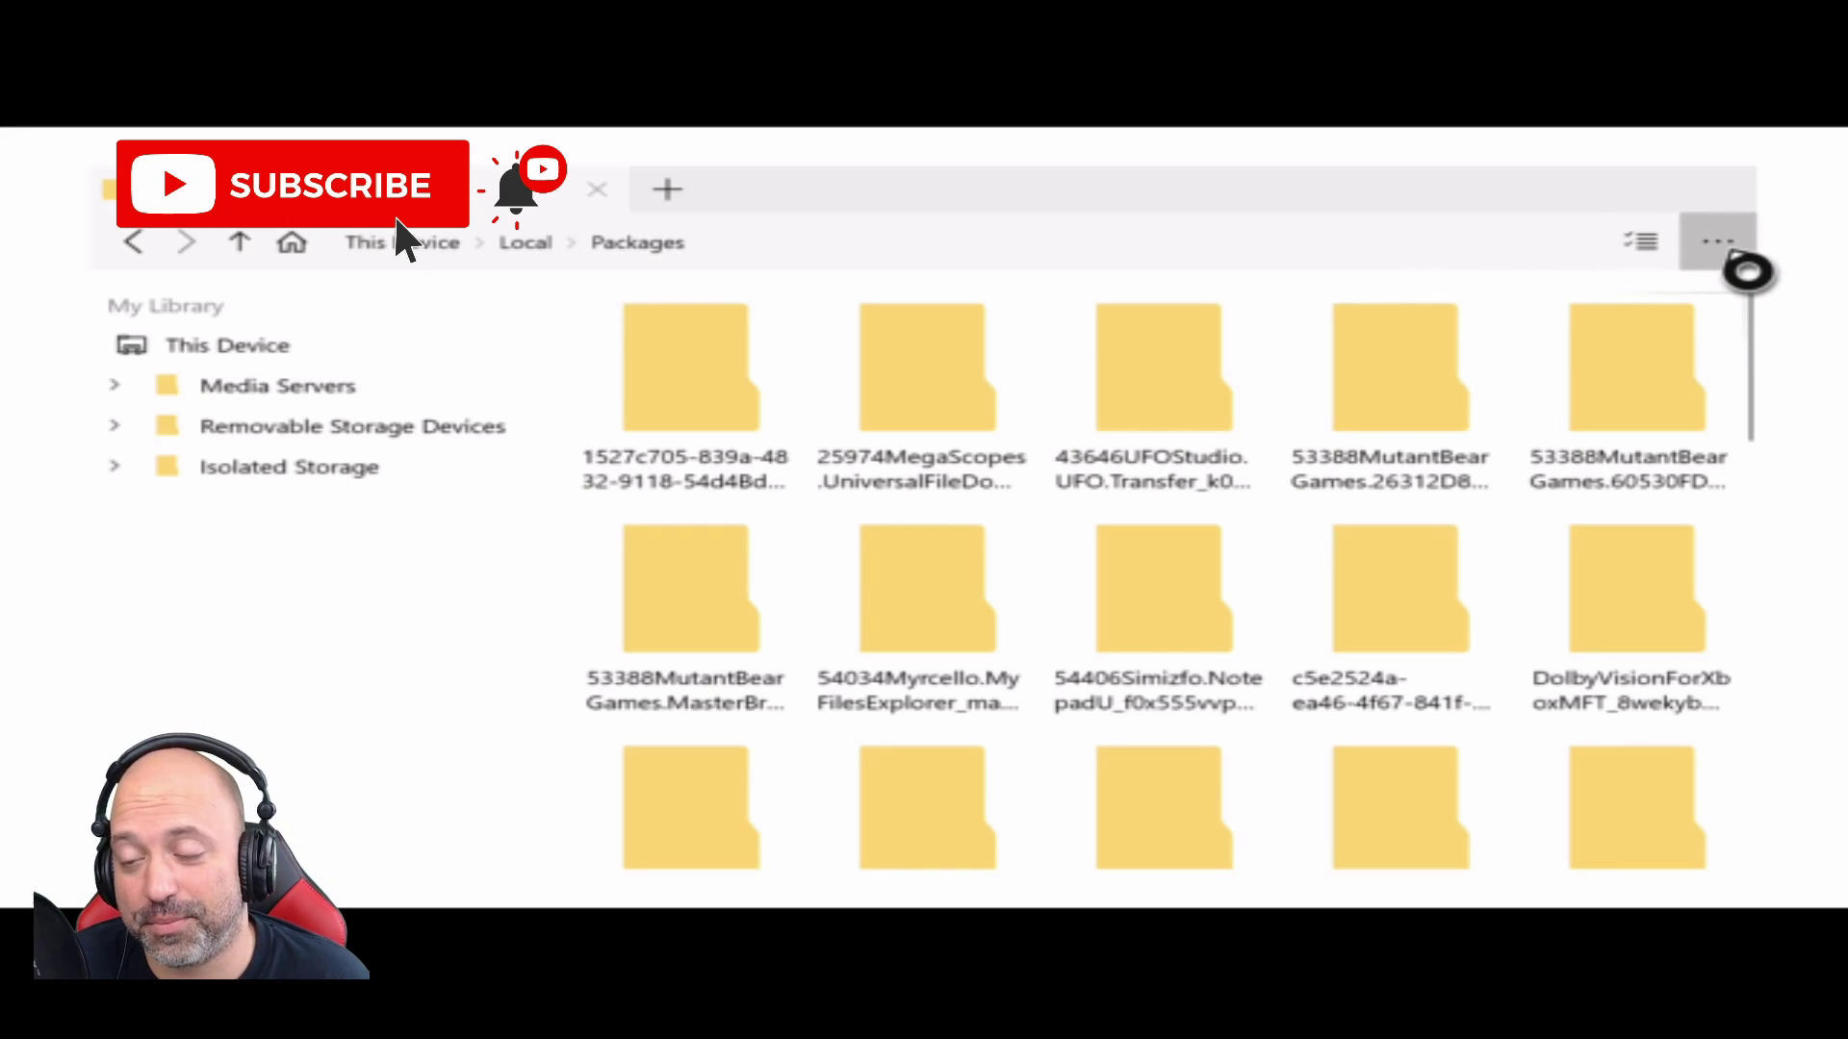
pyautogui.click(1746, 270)
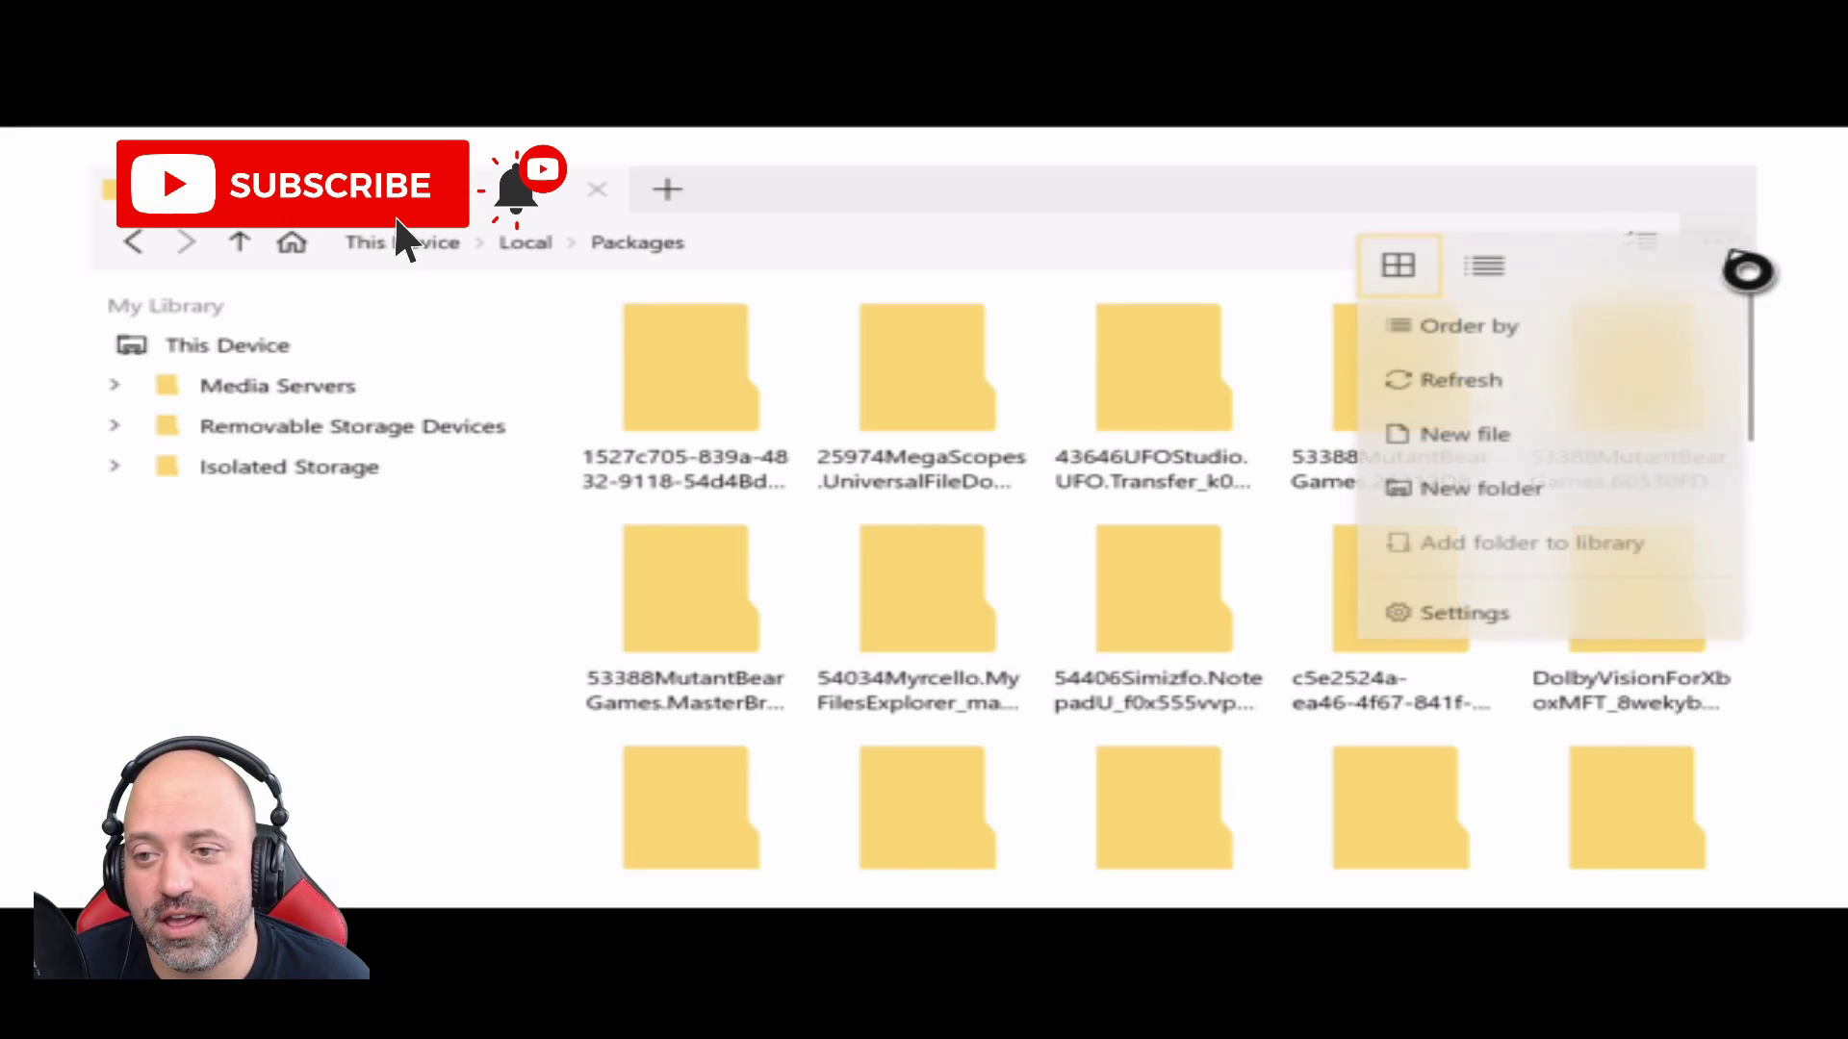
pyautogui.click(1497, 290)
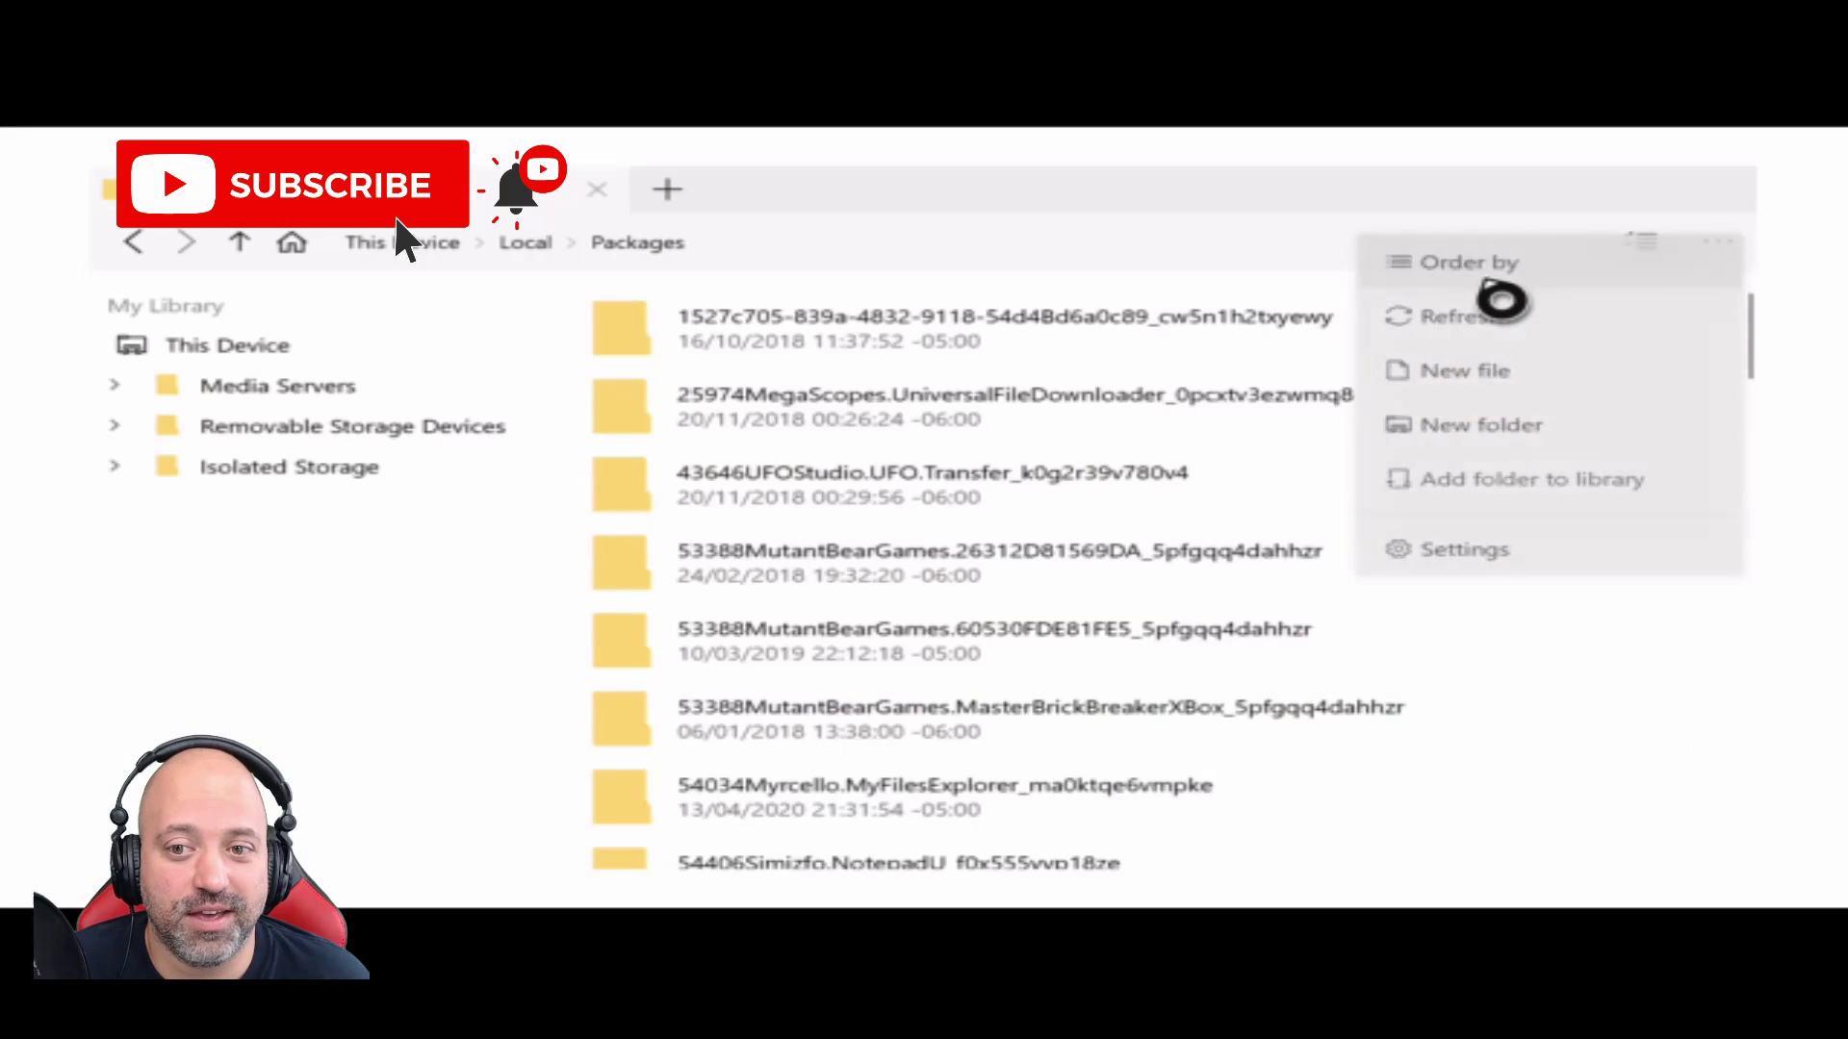
pyautogui.click(1500, 302)
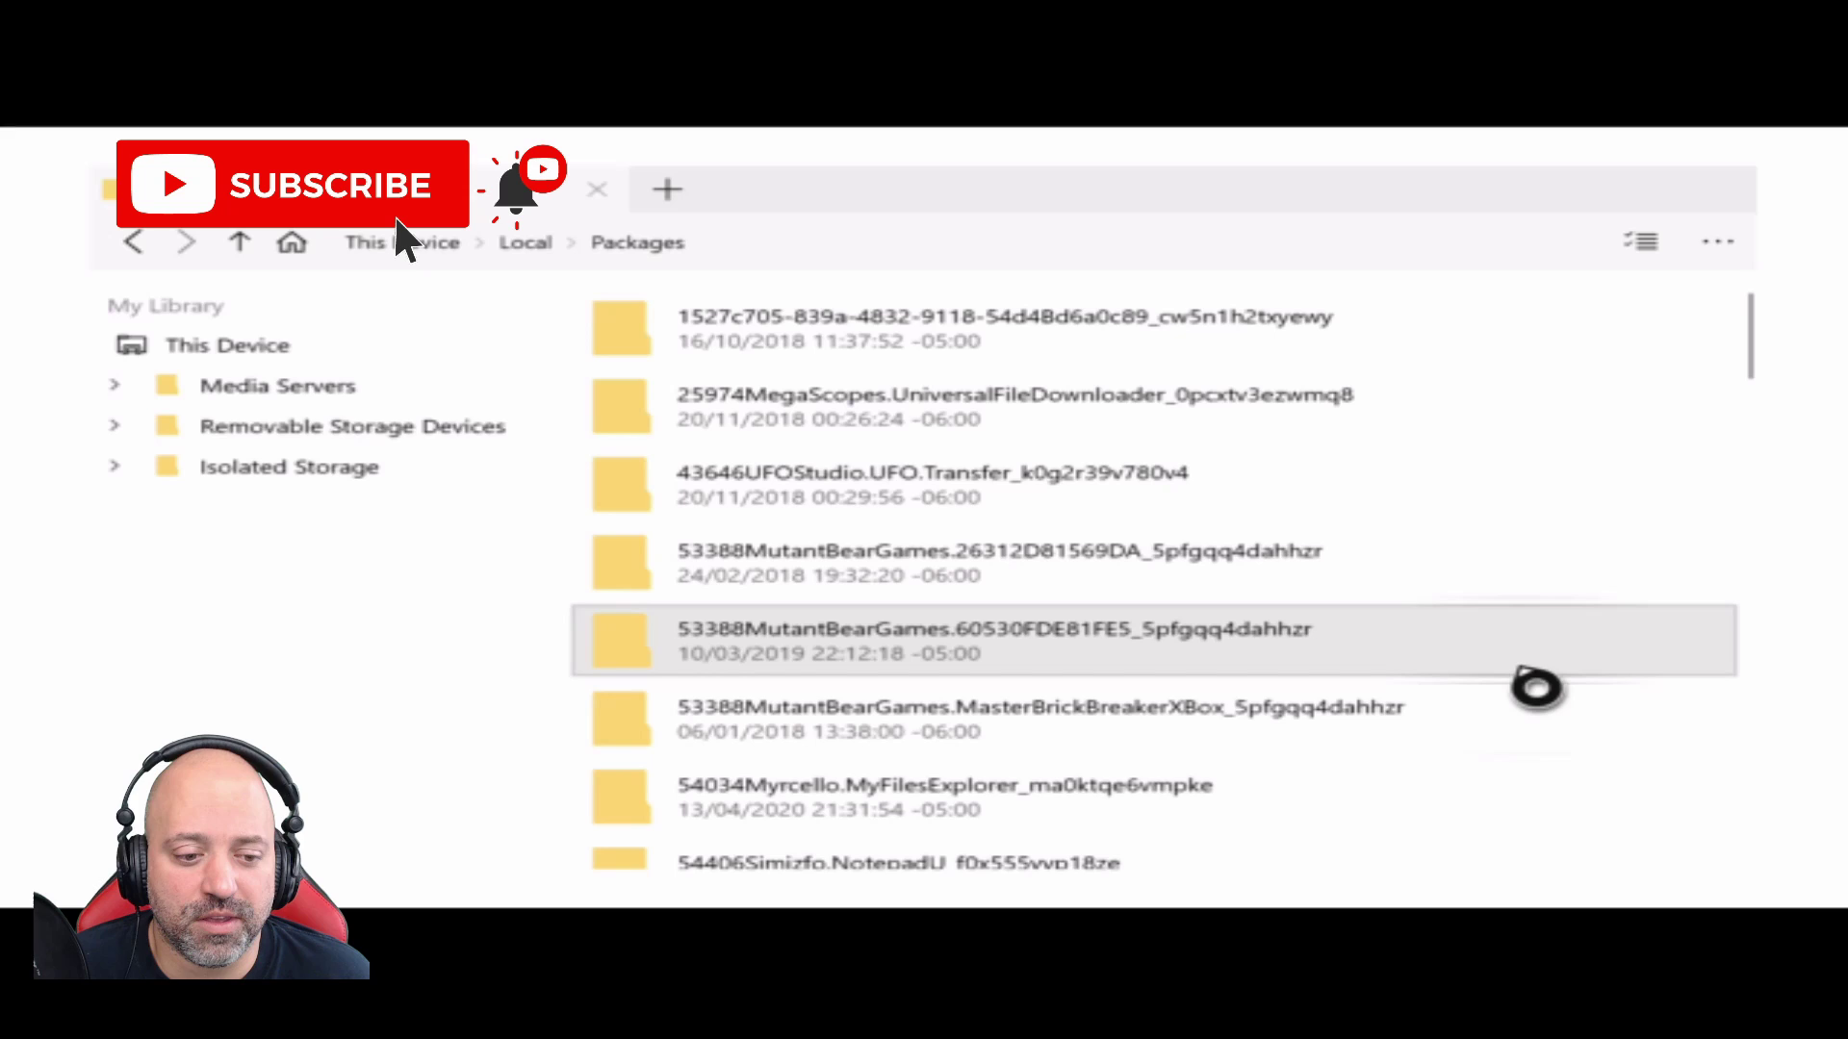
# Step: Scroll the package list down to Microsoft.MinecraftUWPConsole_8wekyb3d8bbwe
pyautogui.scroll(-3, 1537, 687)
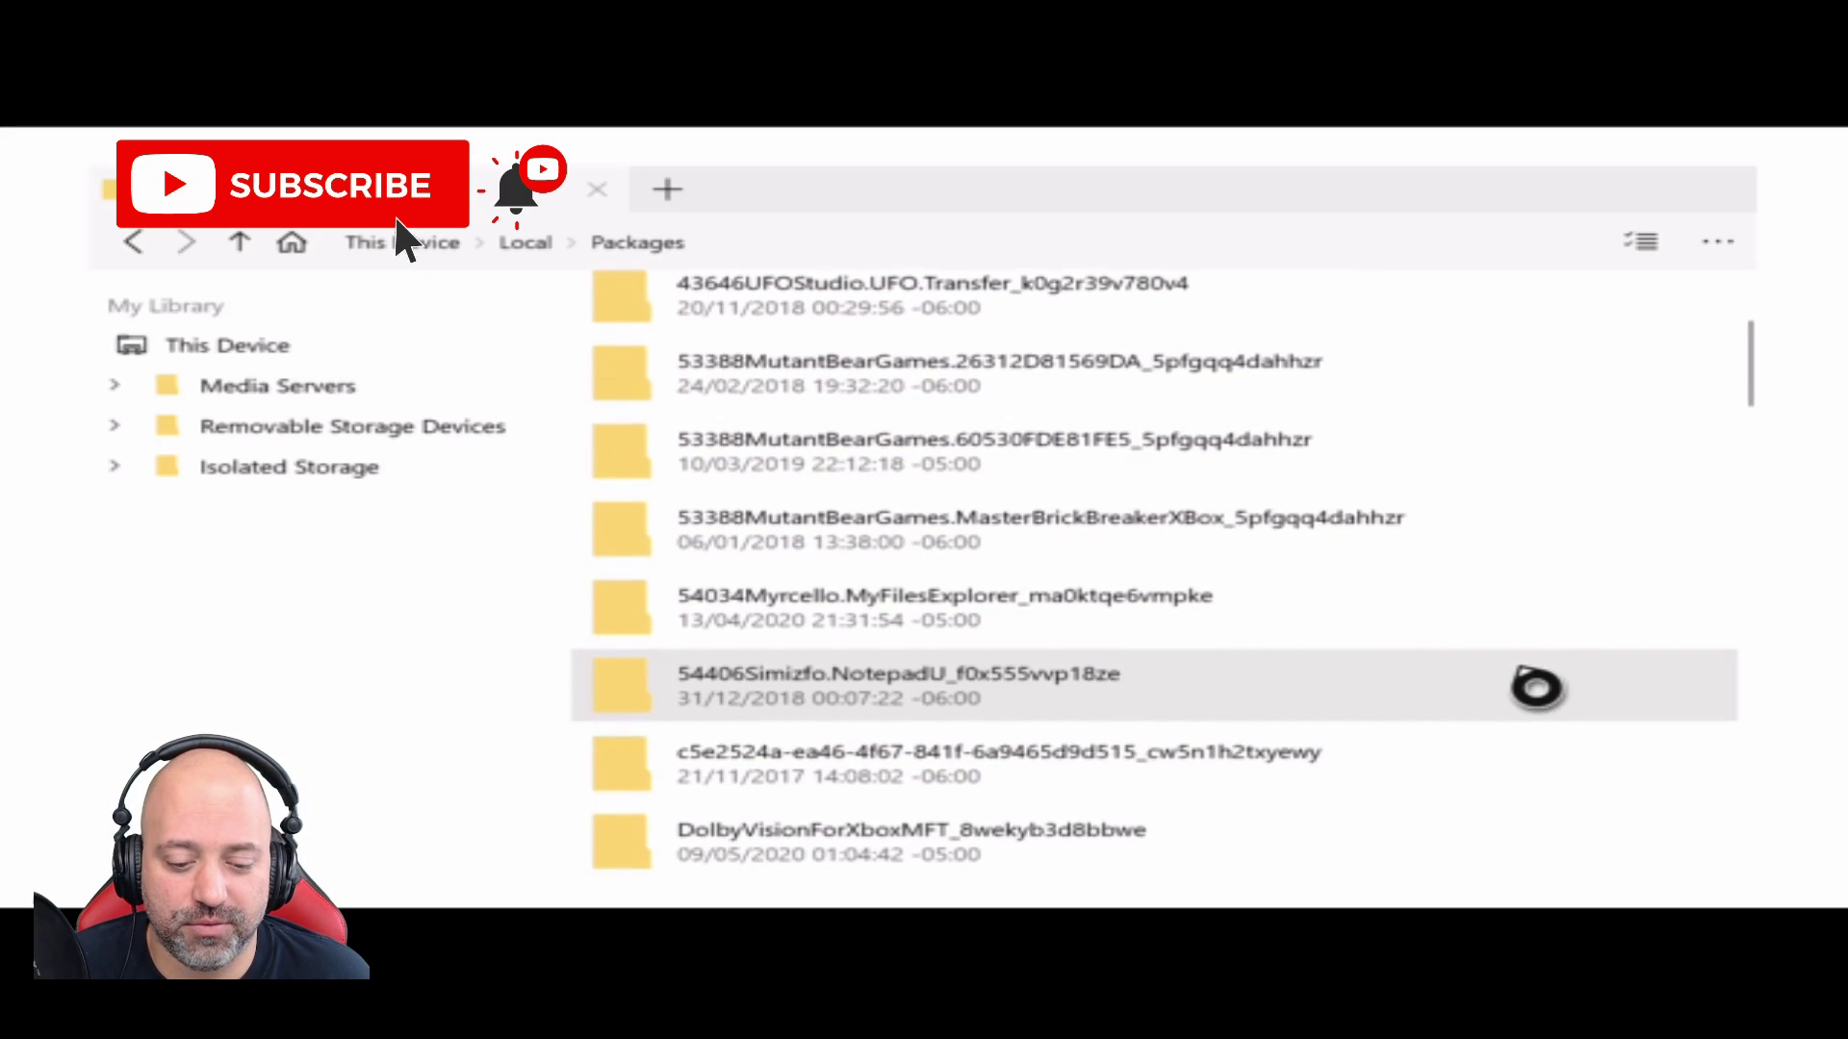
pyautogui.scroll(-5, 1537, 687)
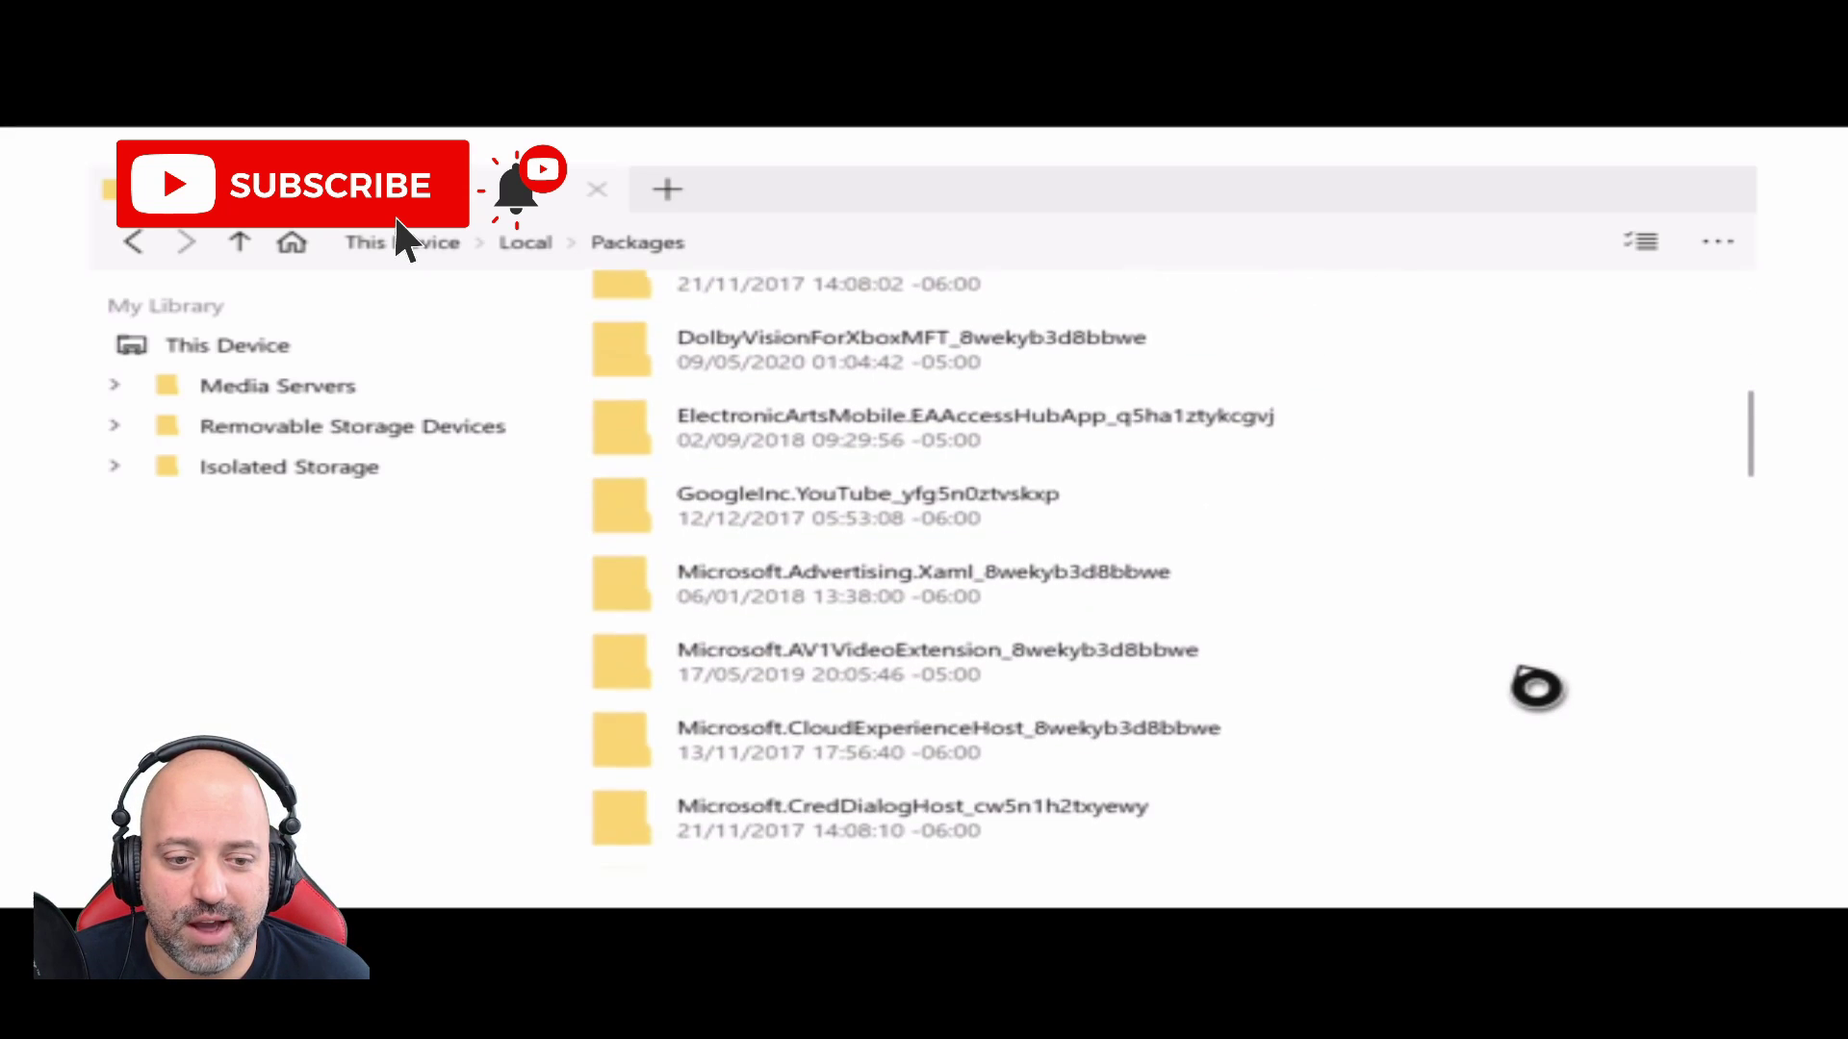
pyautogui.scroll(-4, 1537, 687)
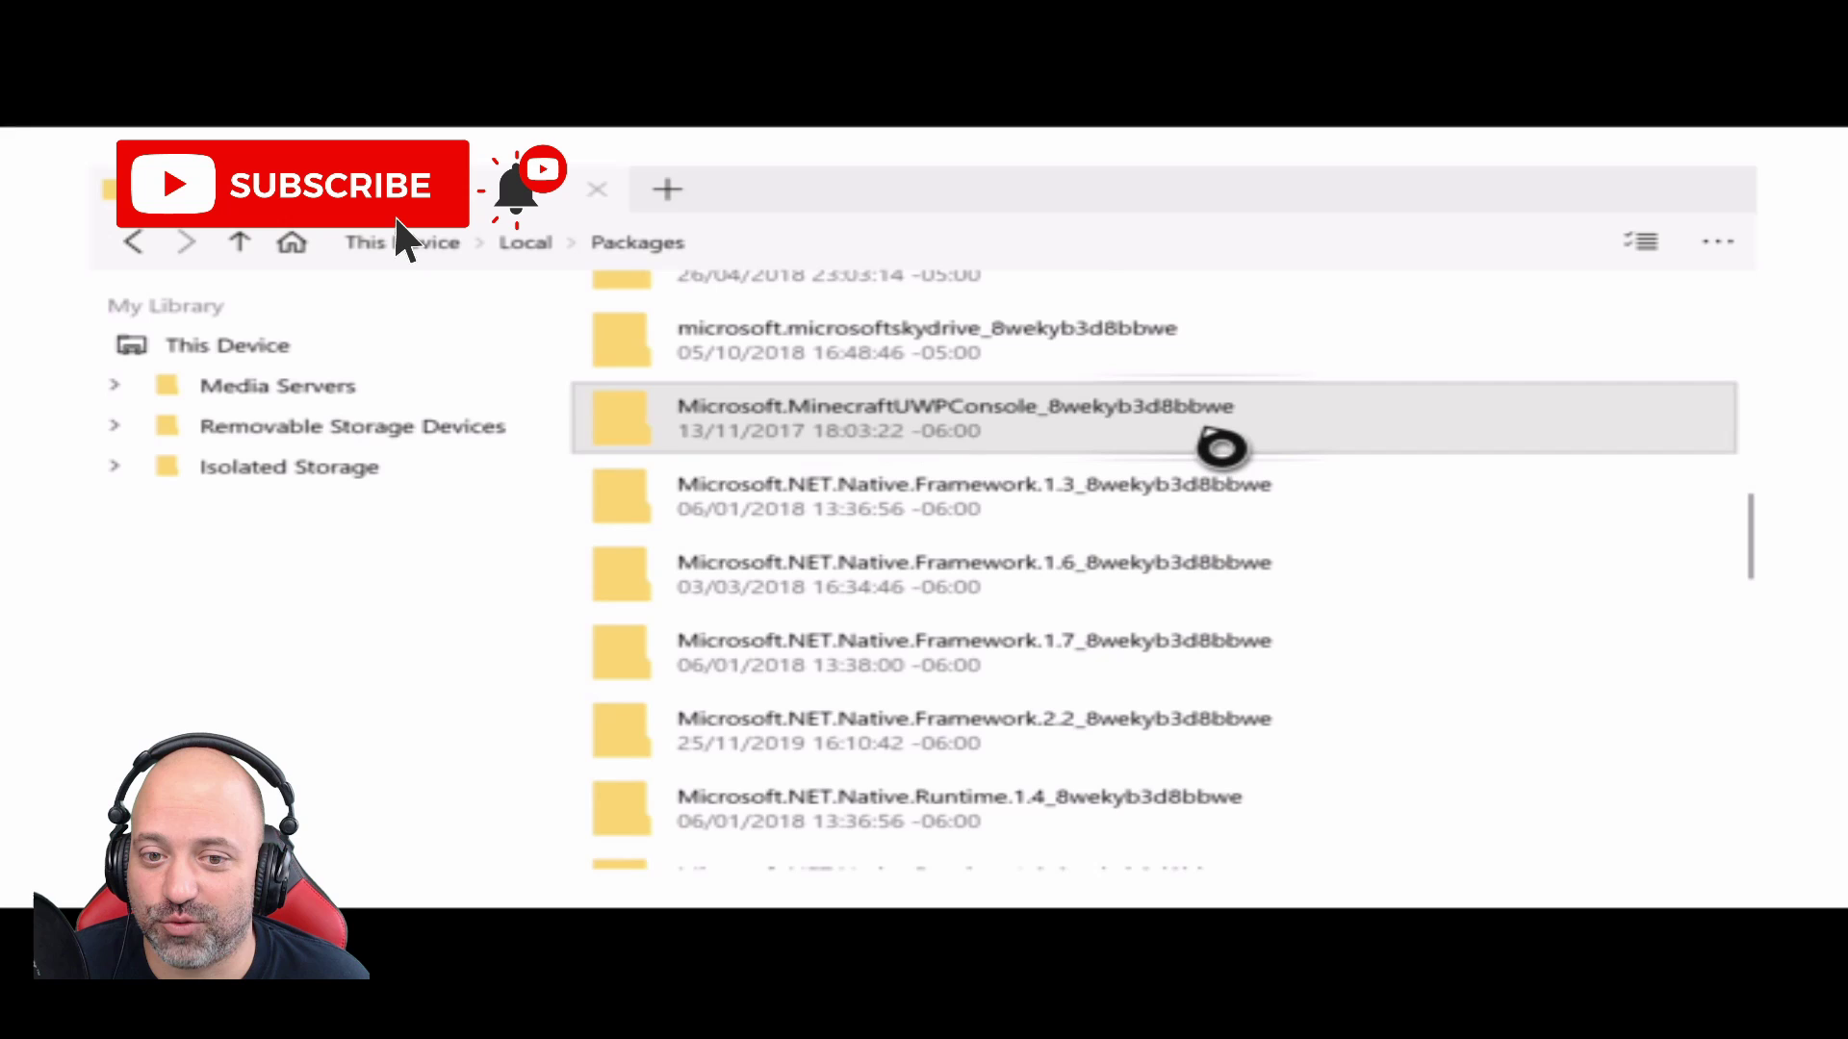
# Step: Drill through LocalState › games › com.mojang into minecraftWorlds and browse its world folders
pyautogui.doubleClick(1222, 448)
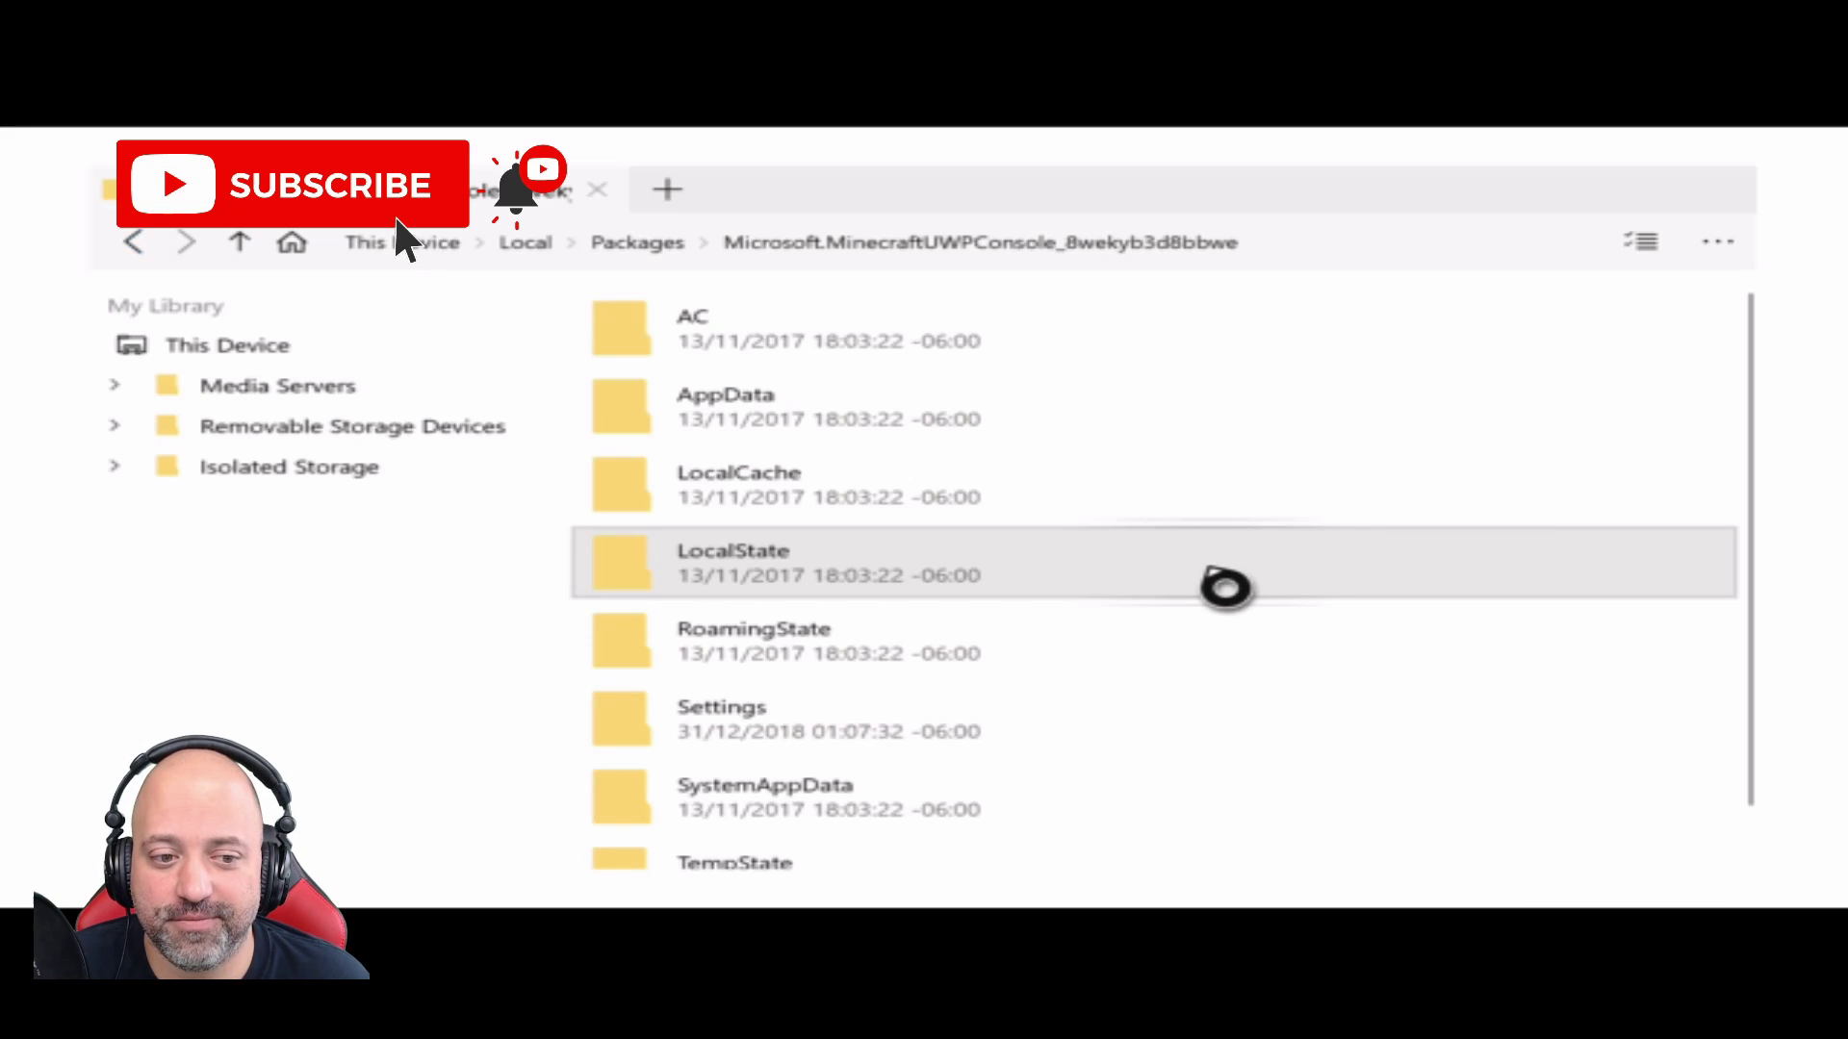
pyautogui.doubleClick(1225, 587)
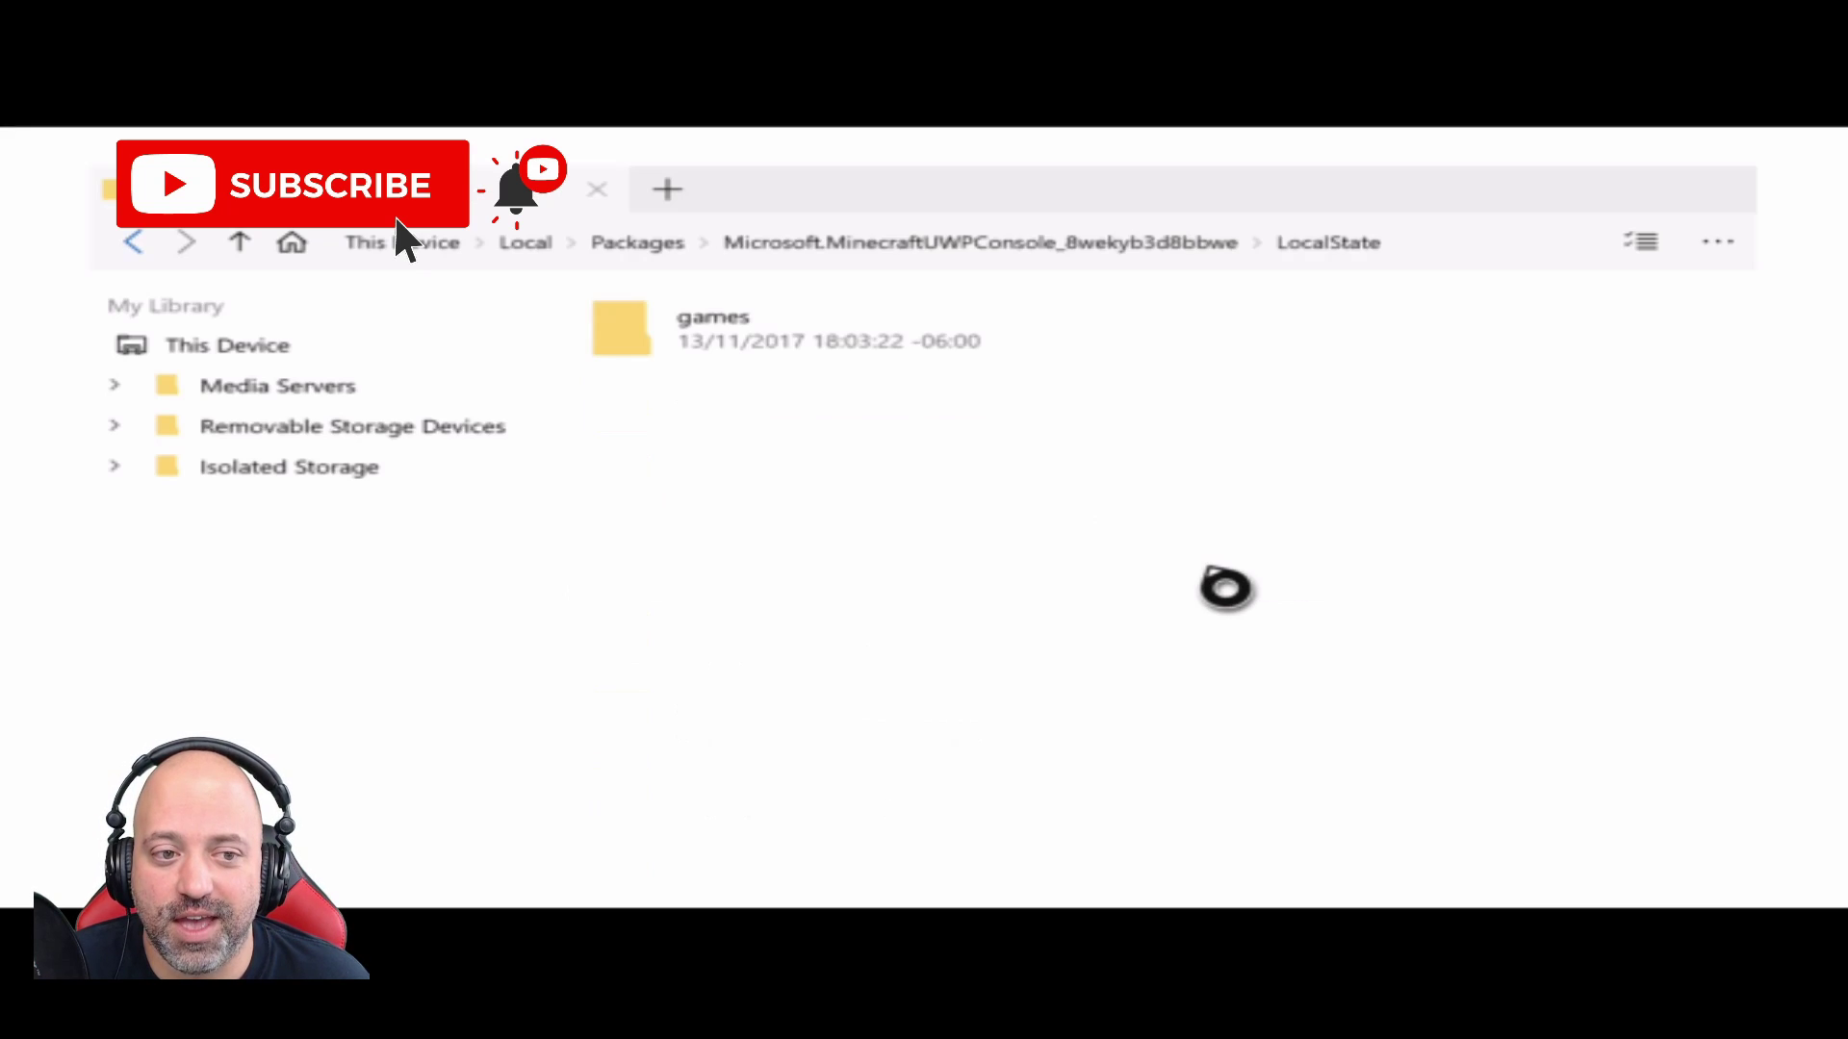
pyautogui.doubleClick(946, 342)
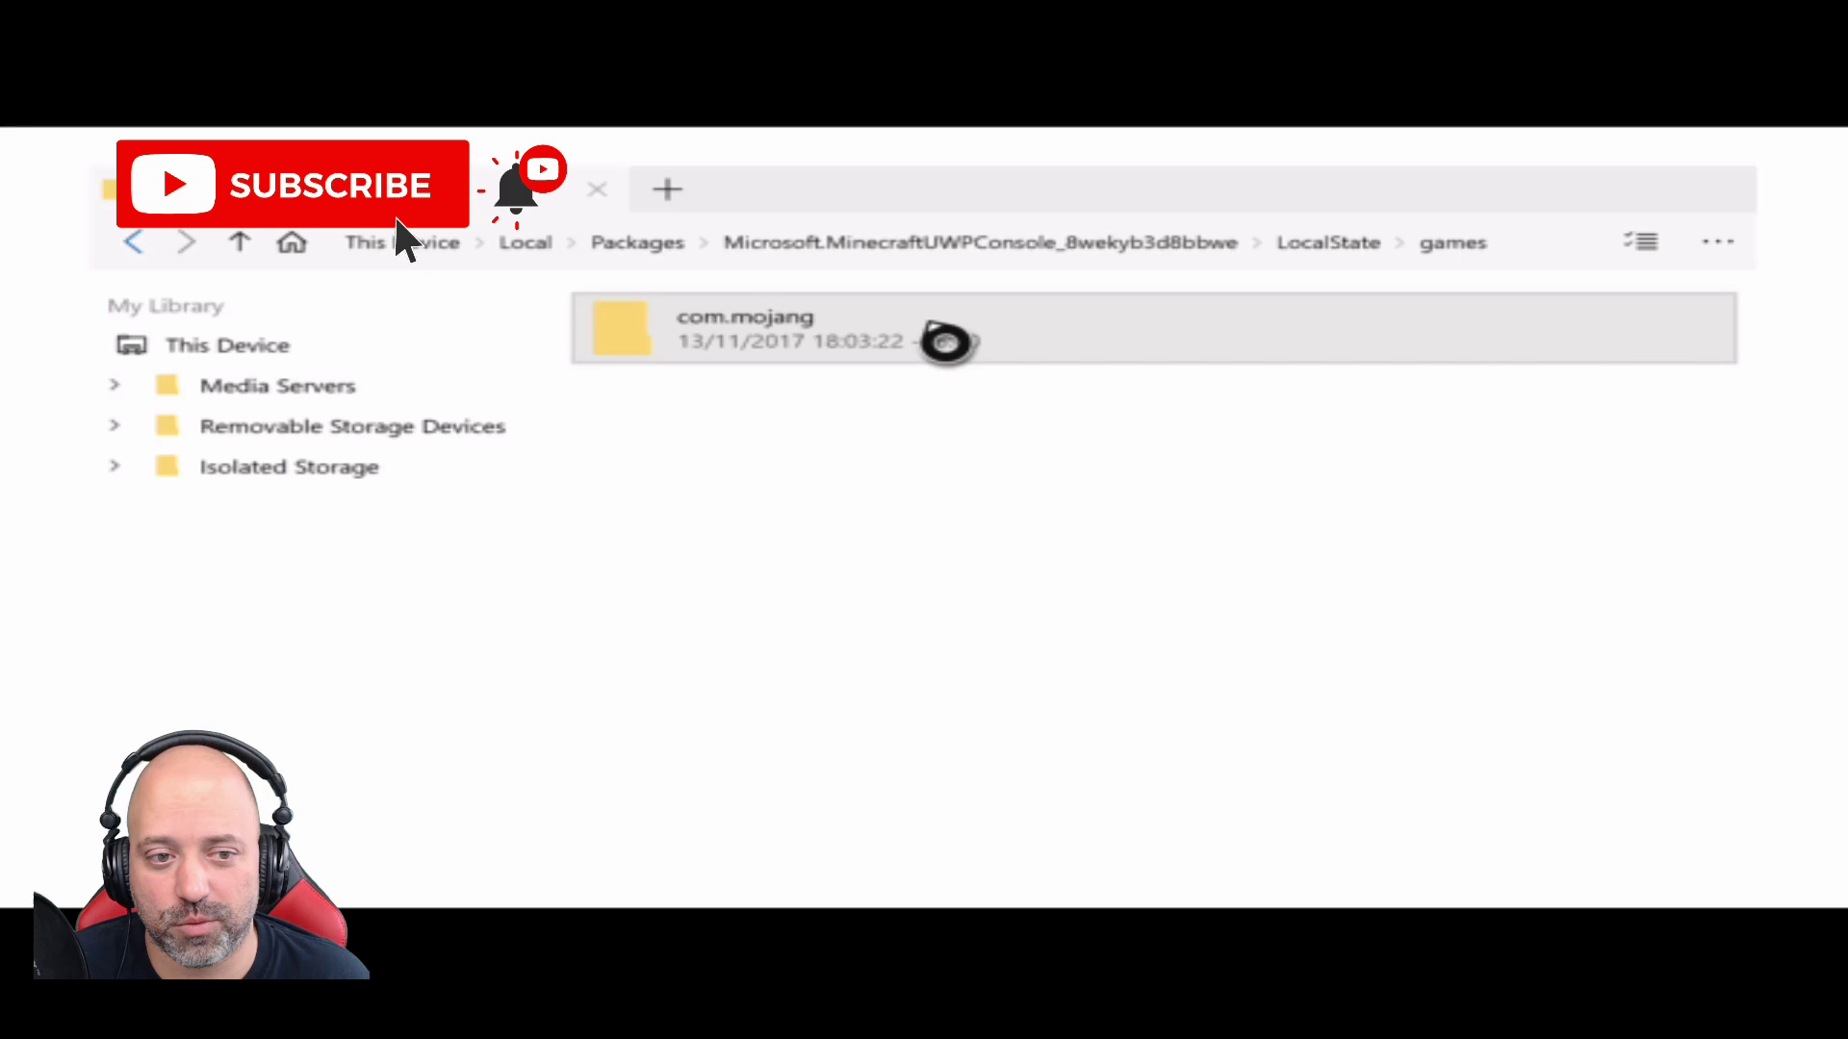
pyautogui.doubleClick(946, 342)
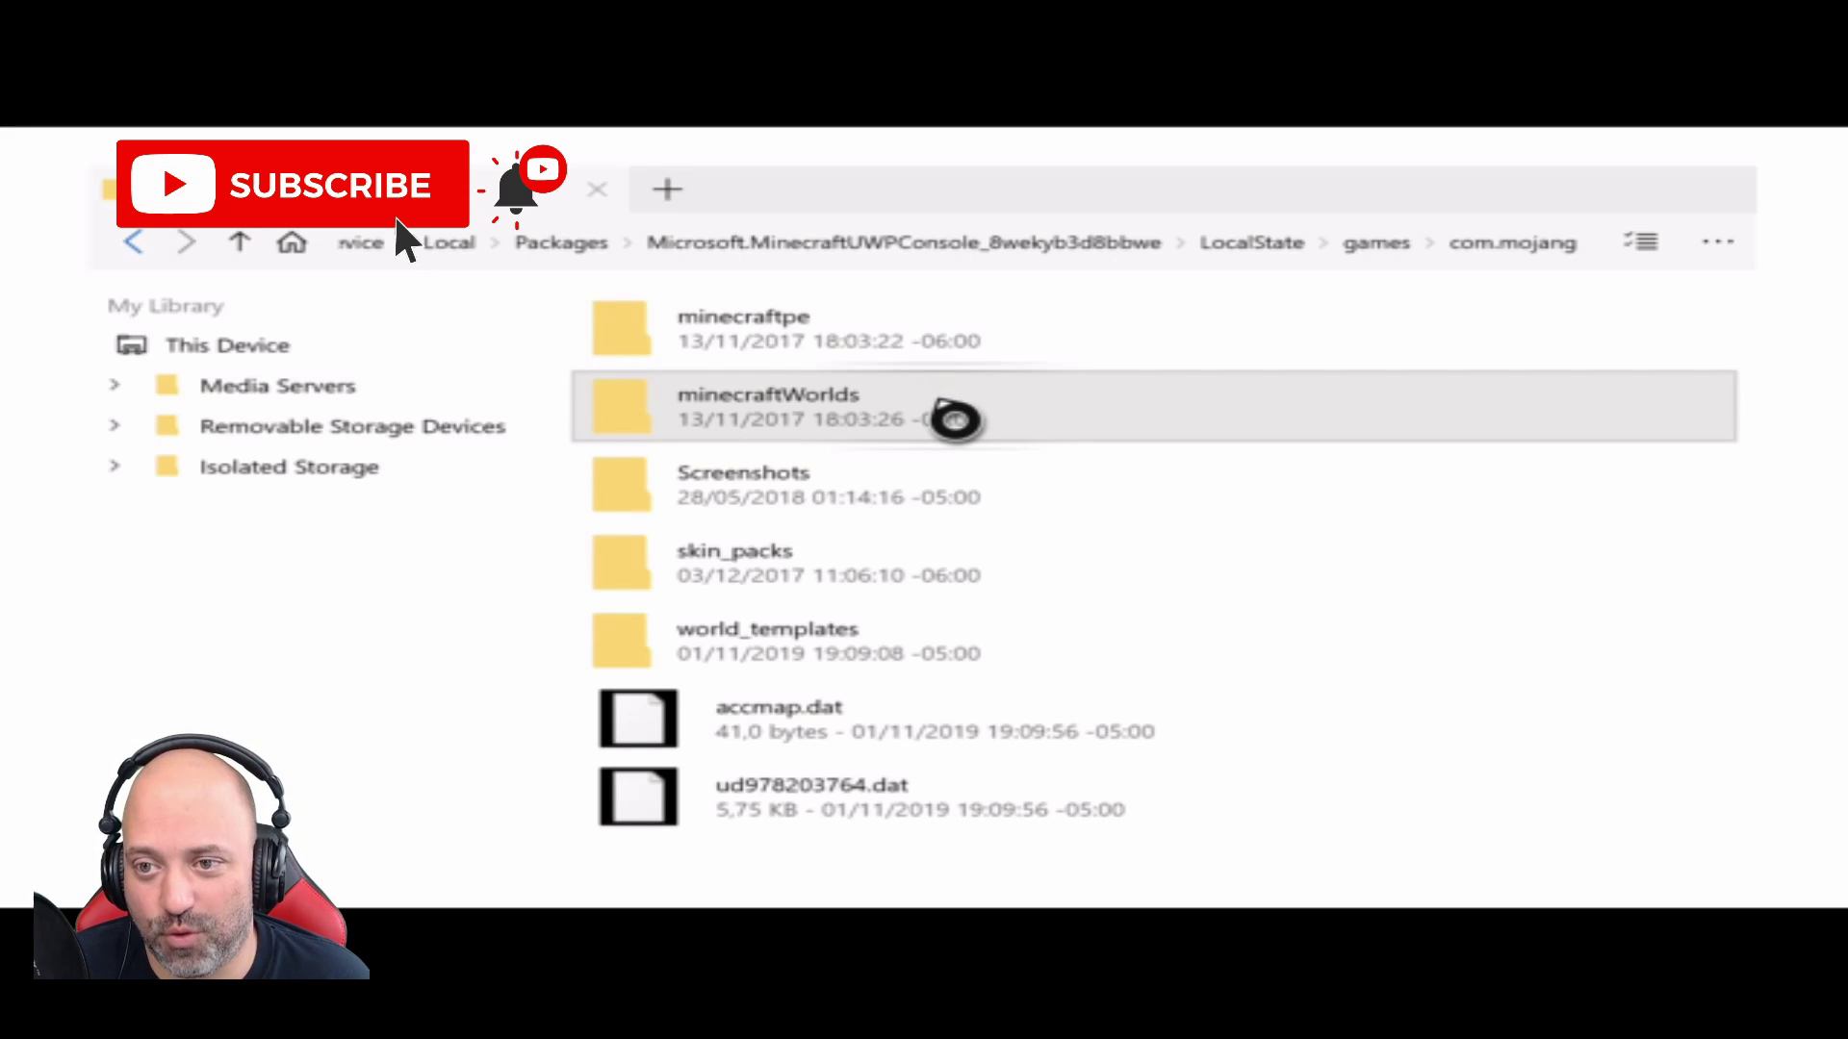
pyautogui.doubleClick(955, 420)
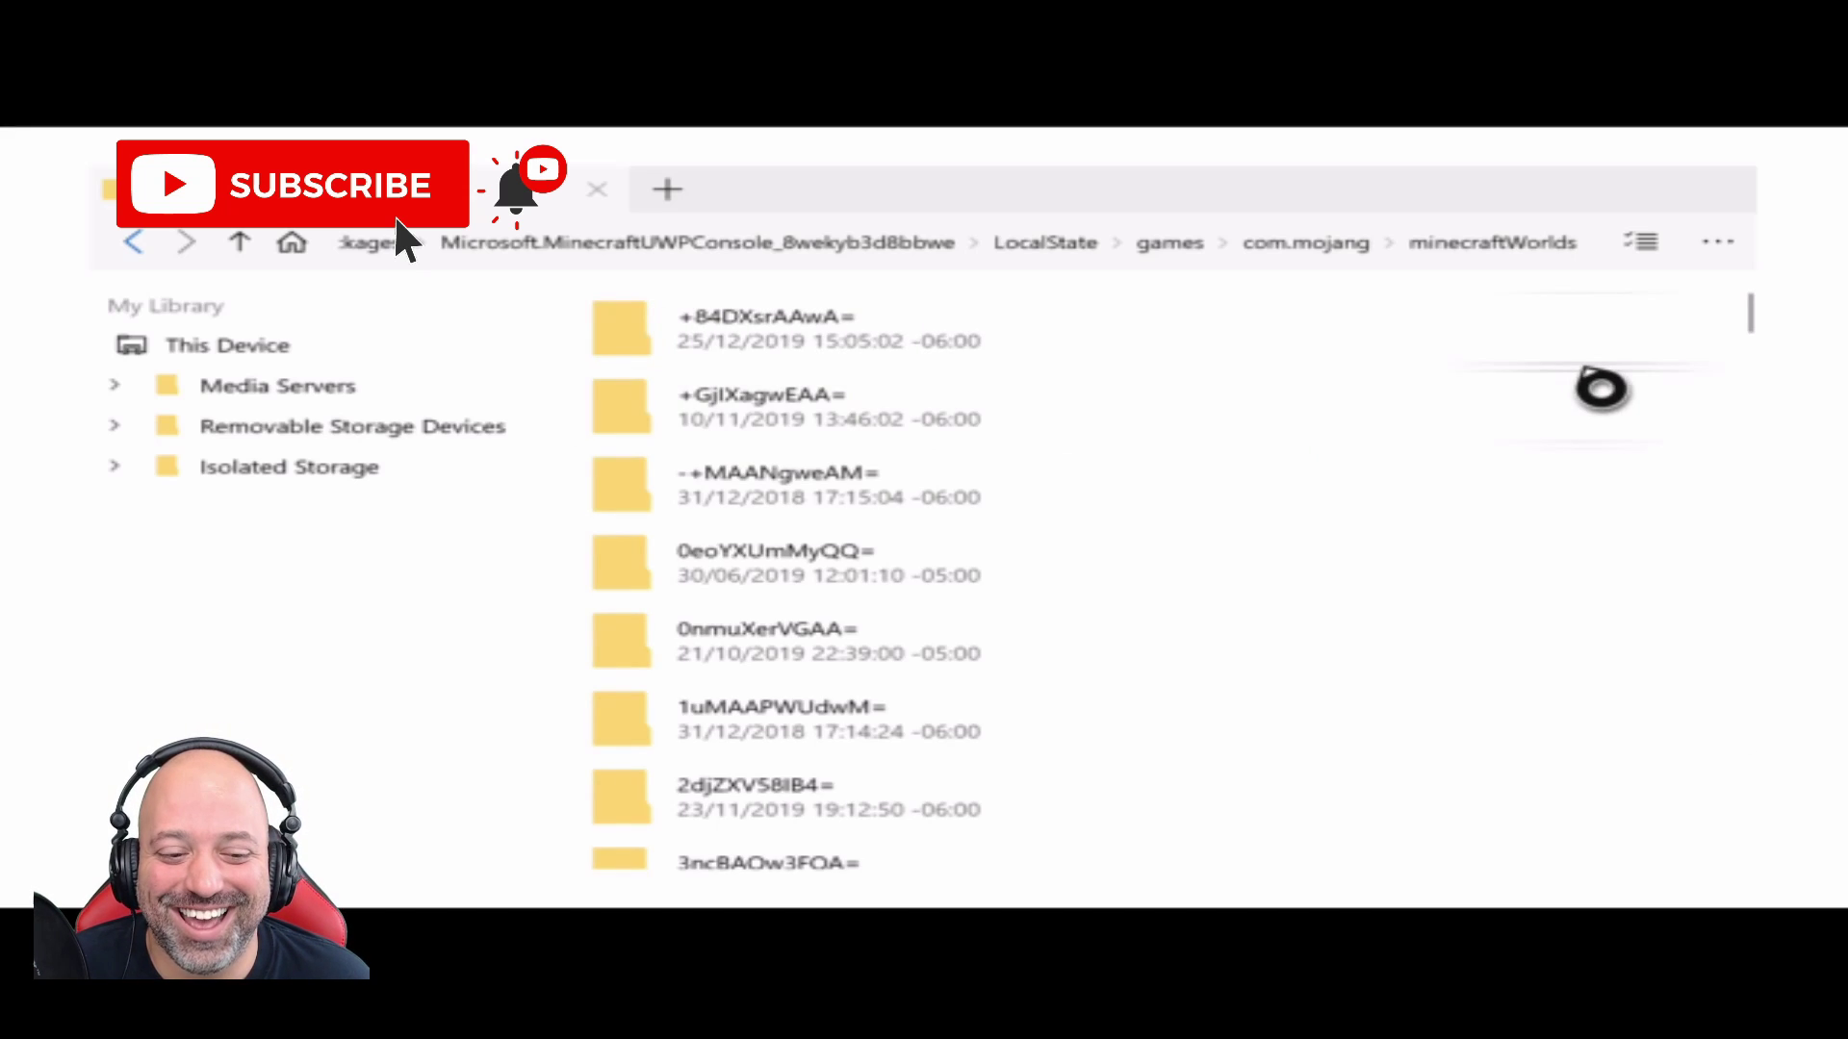
pyautogui.scroll(-1, 1568, 452)
pyautogui.scroll(-9, 1559, 481)
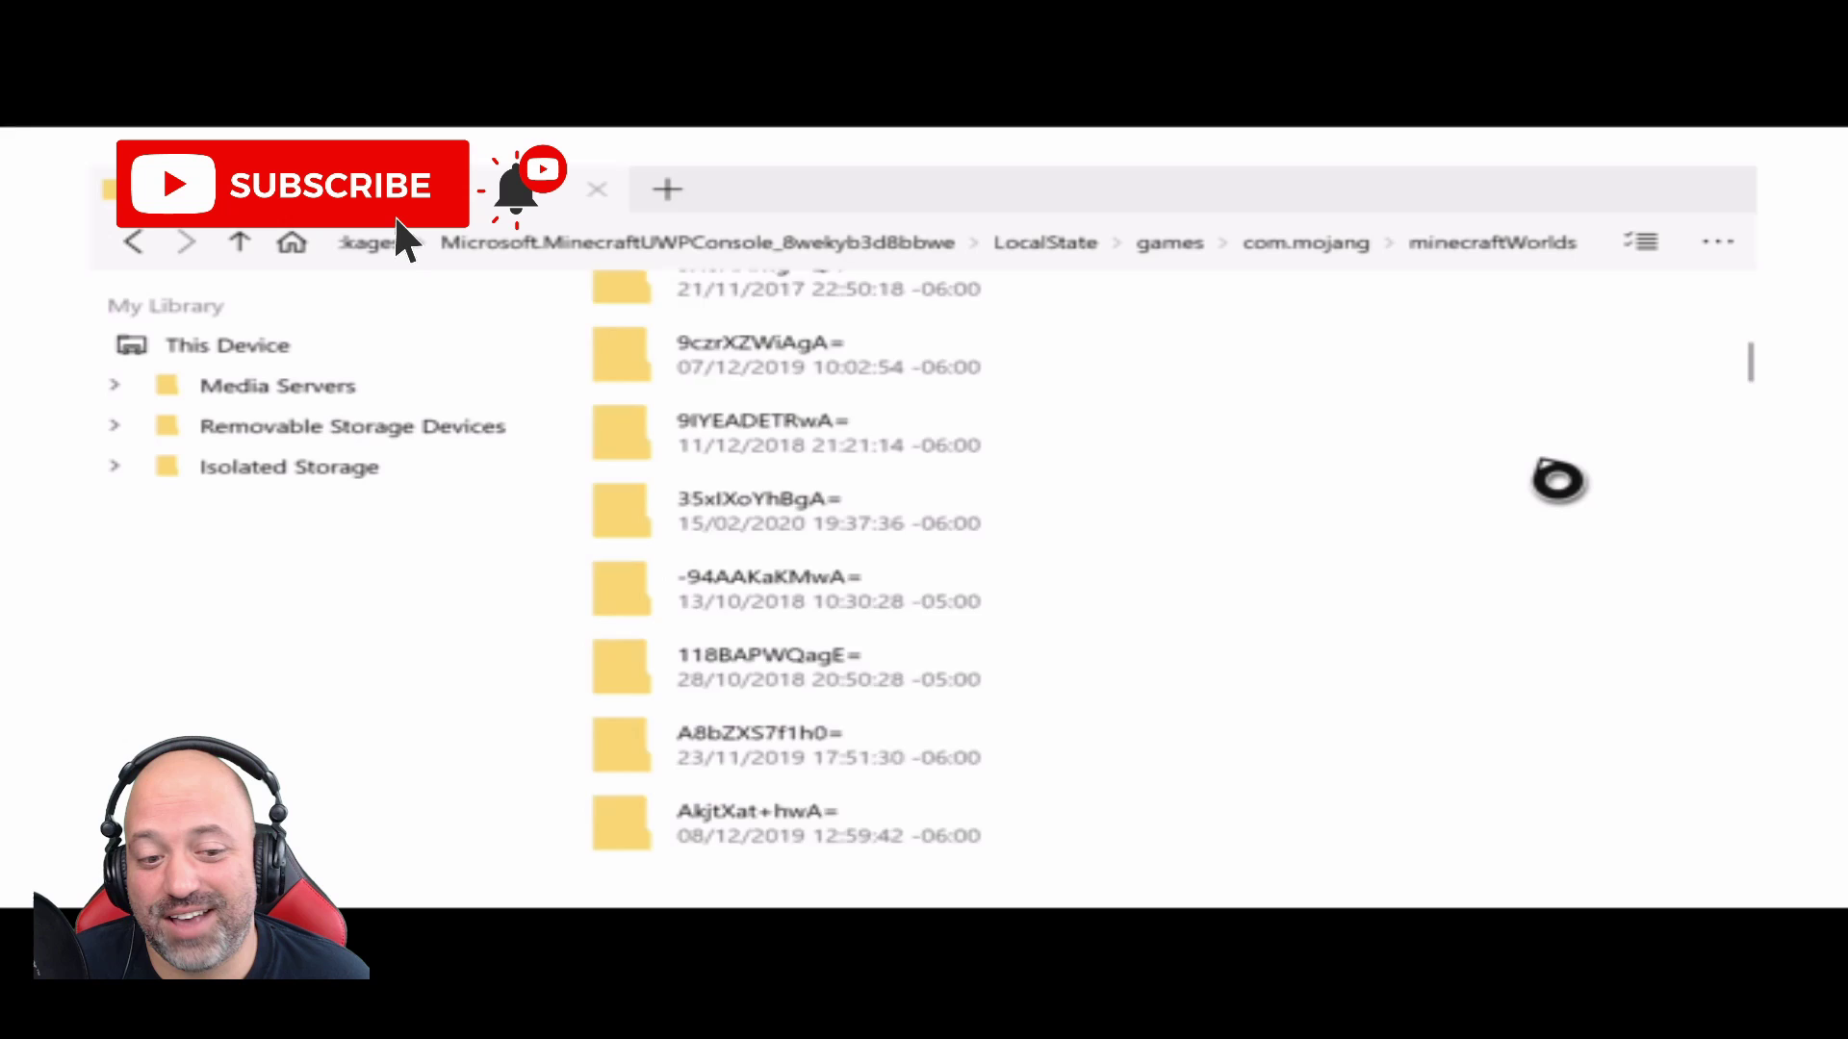
pyautogui.scroll(5, 1559, 481)
pyautogui.scroll(5, 1557, 479)
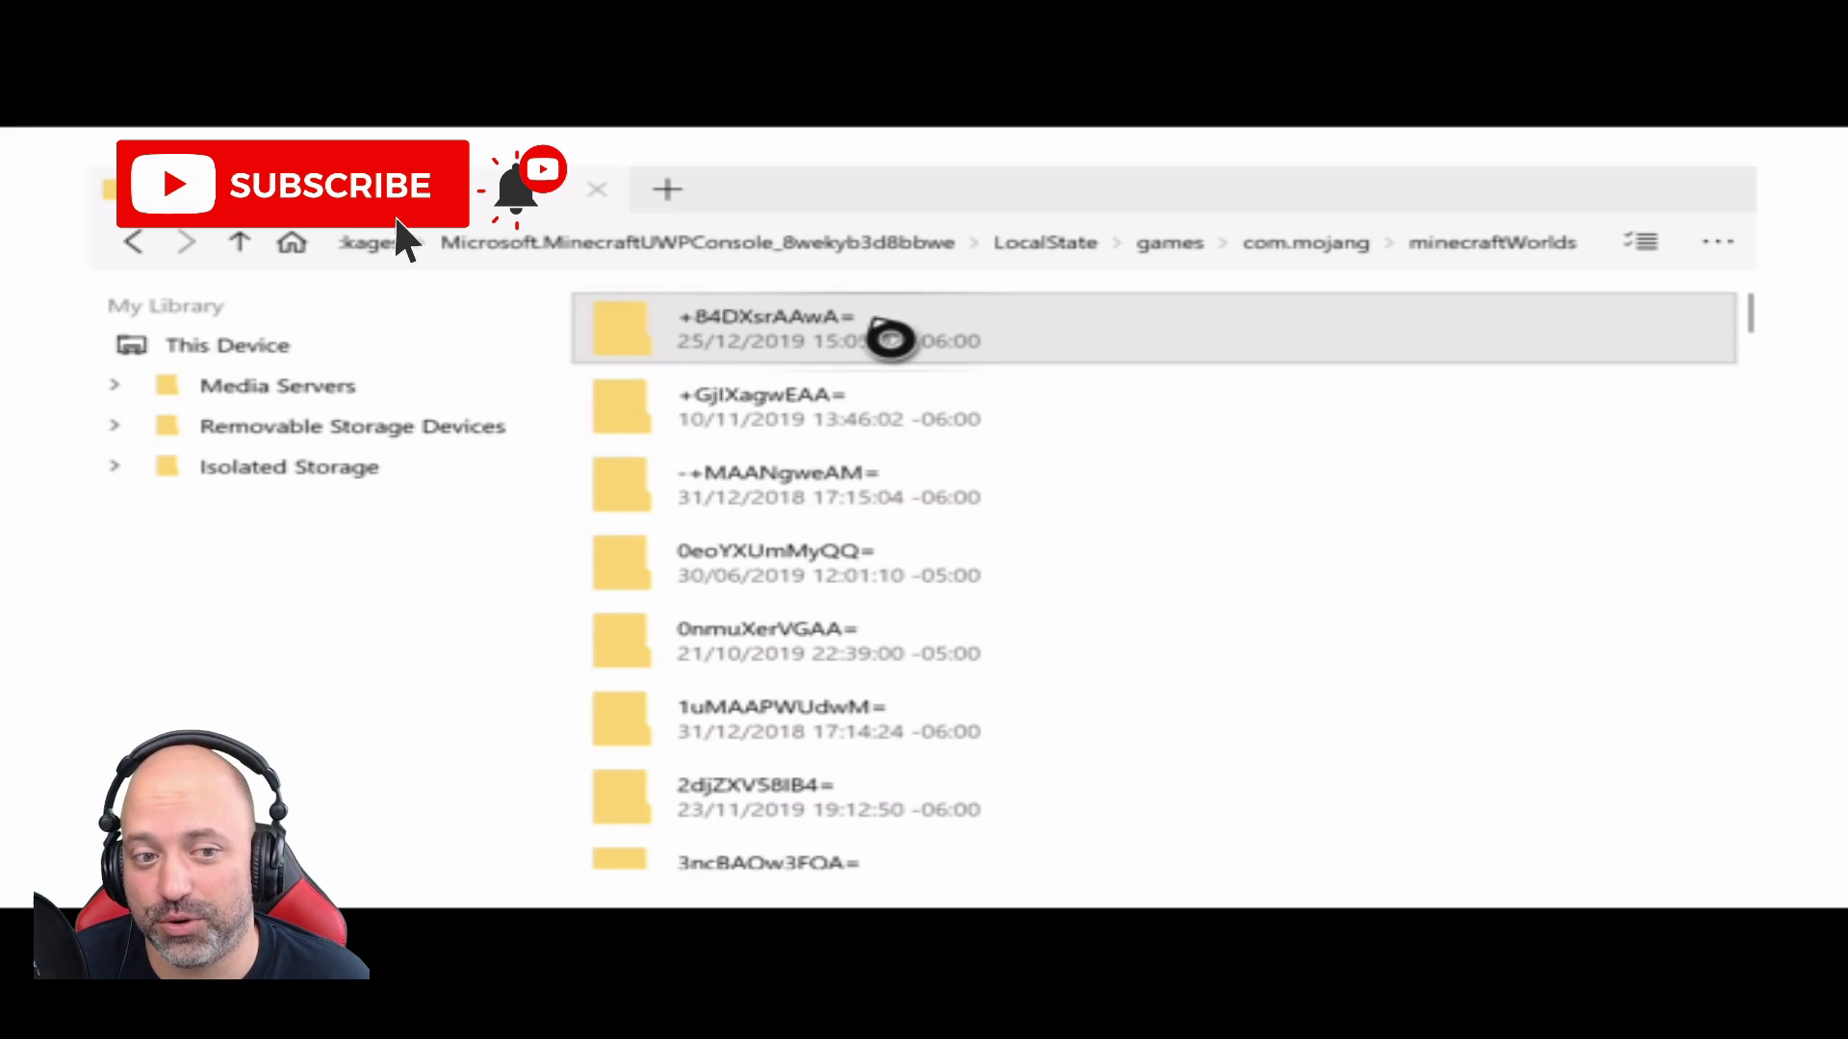
pyautogui.click(891, 339)
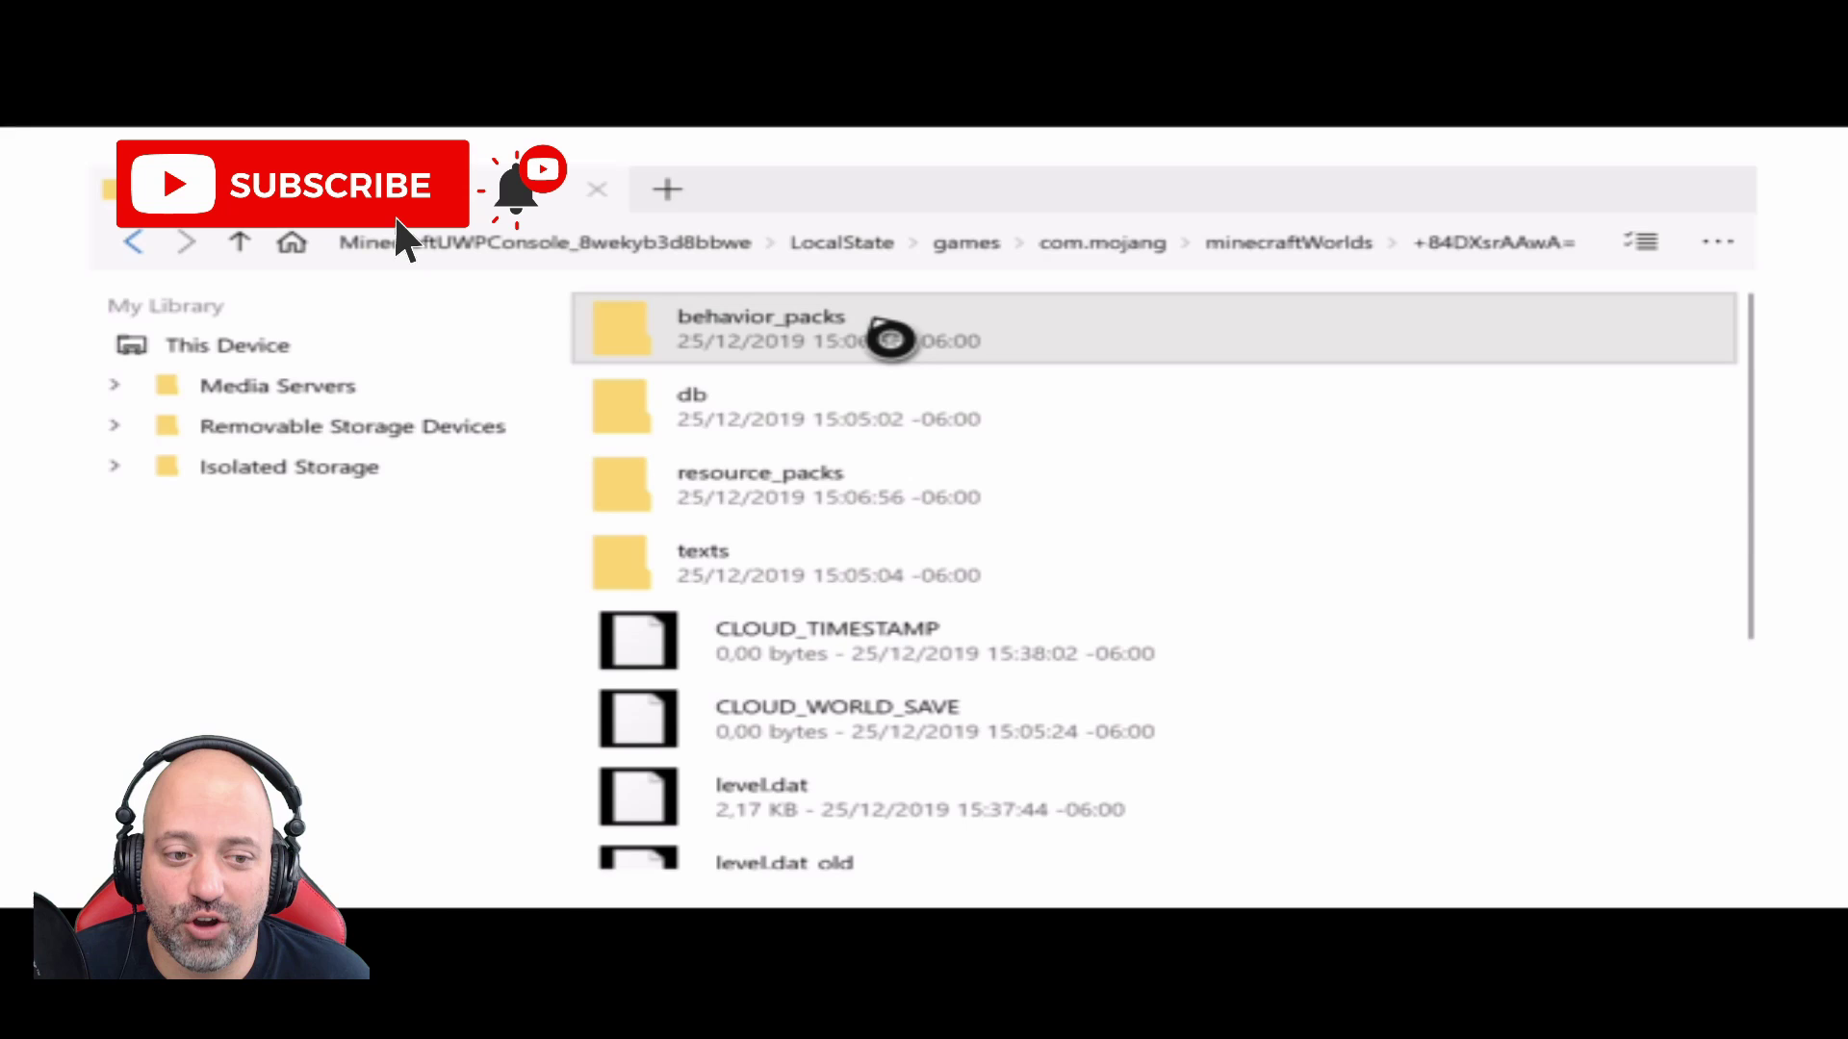
pyautogui.scroll(-1, 891, 497)
pyautogui.scroll(-2, 889, 496)
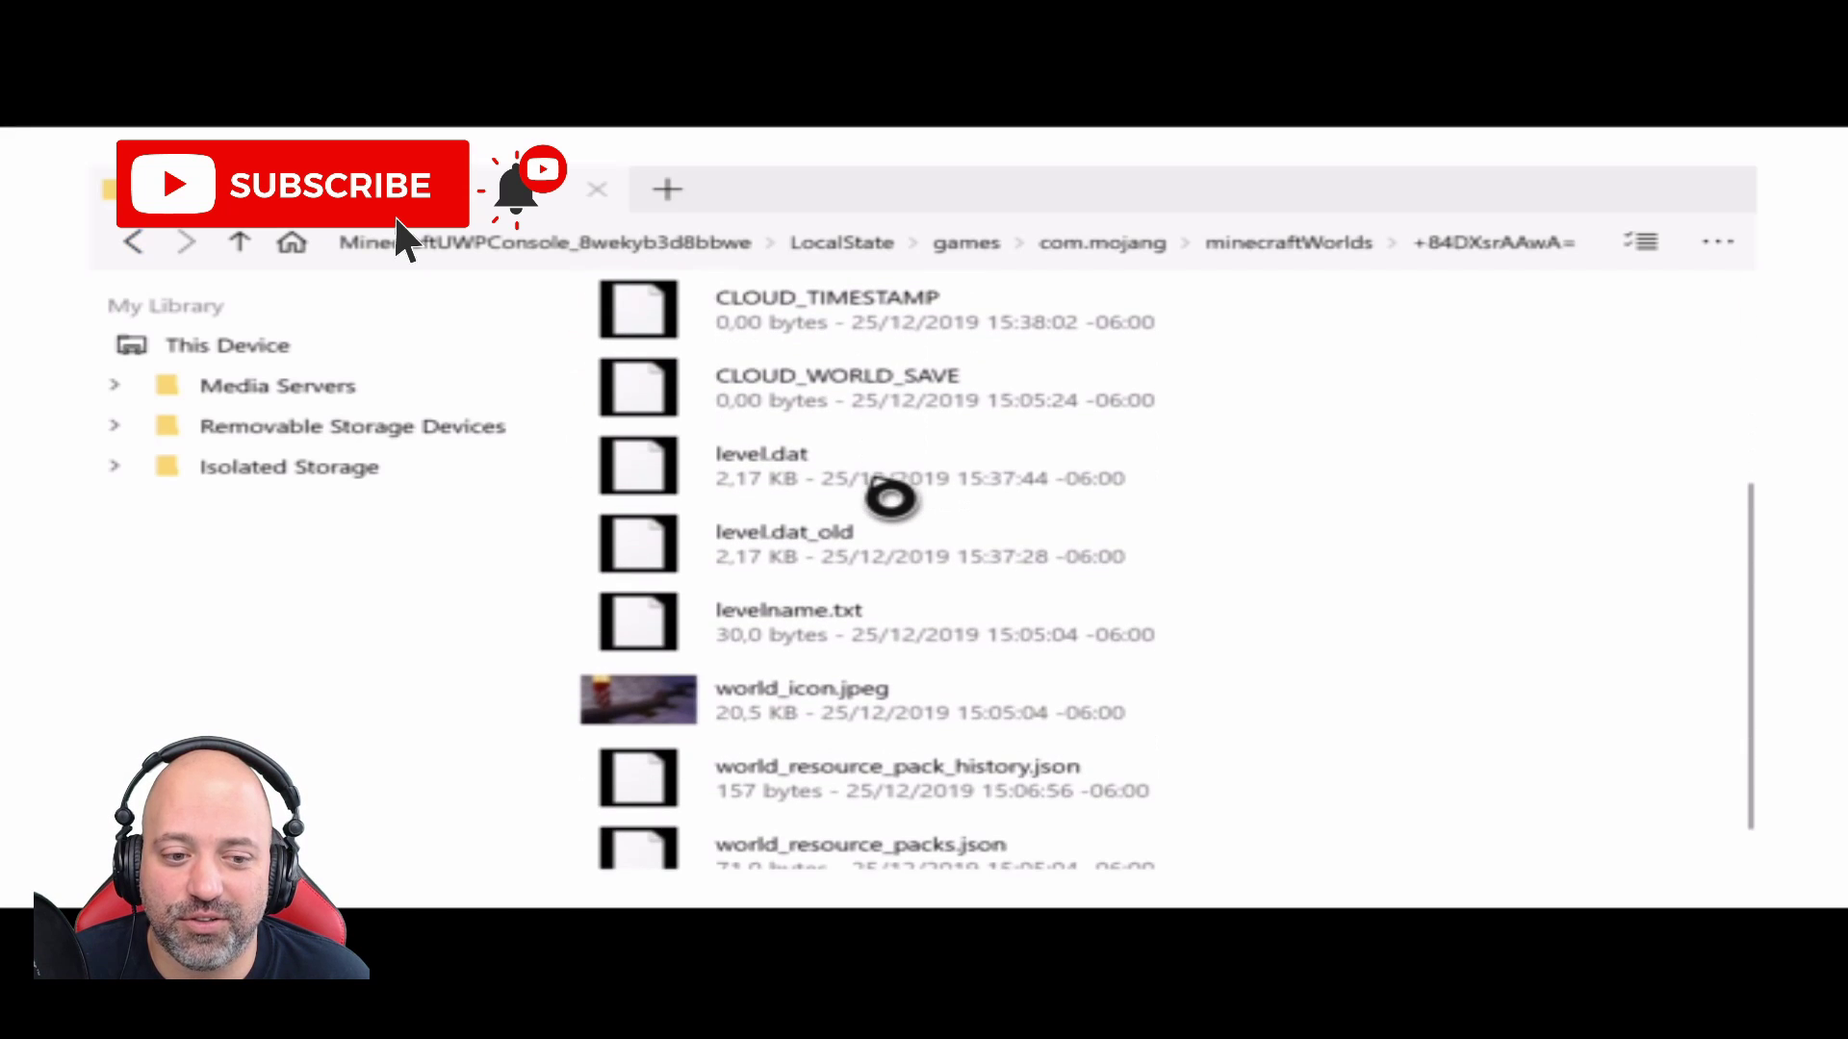
pyautogui.click(981, 634)
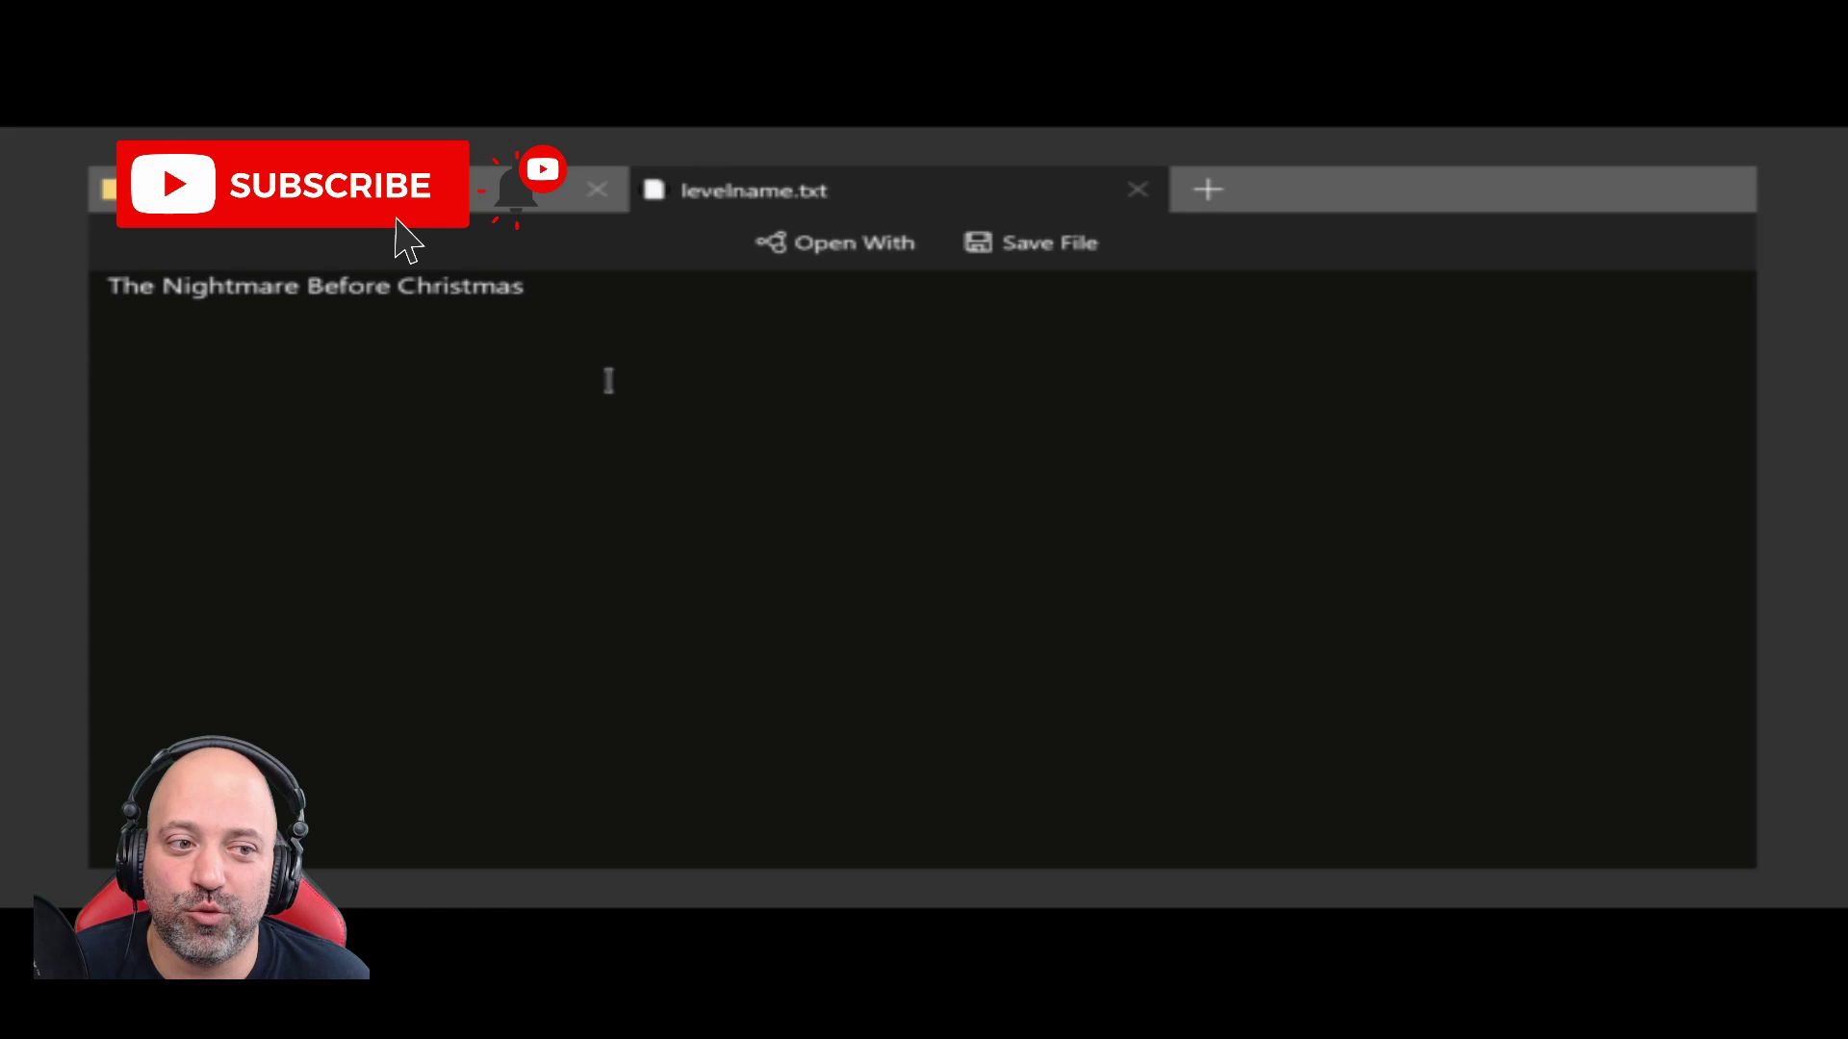
pyautogui.click(553, 288)
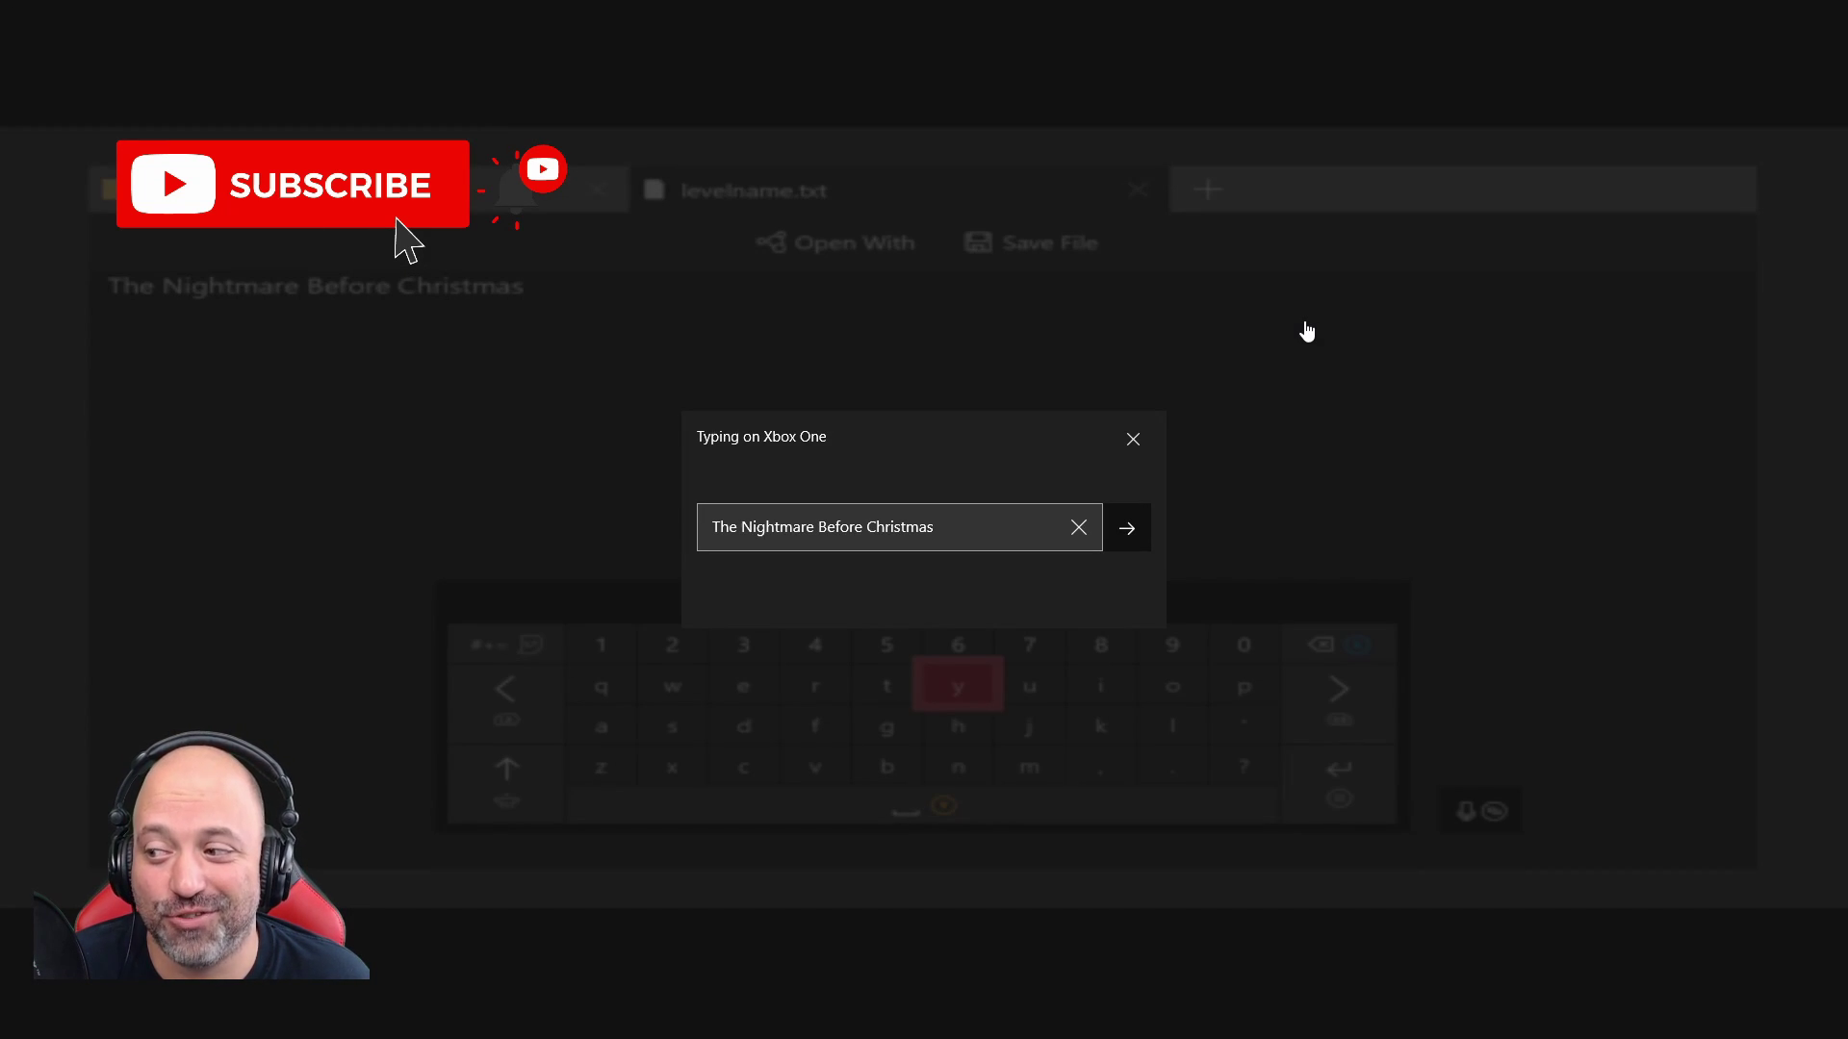
pyautogui.press('Escape')
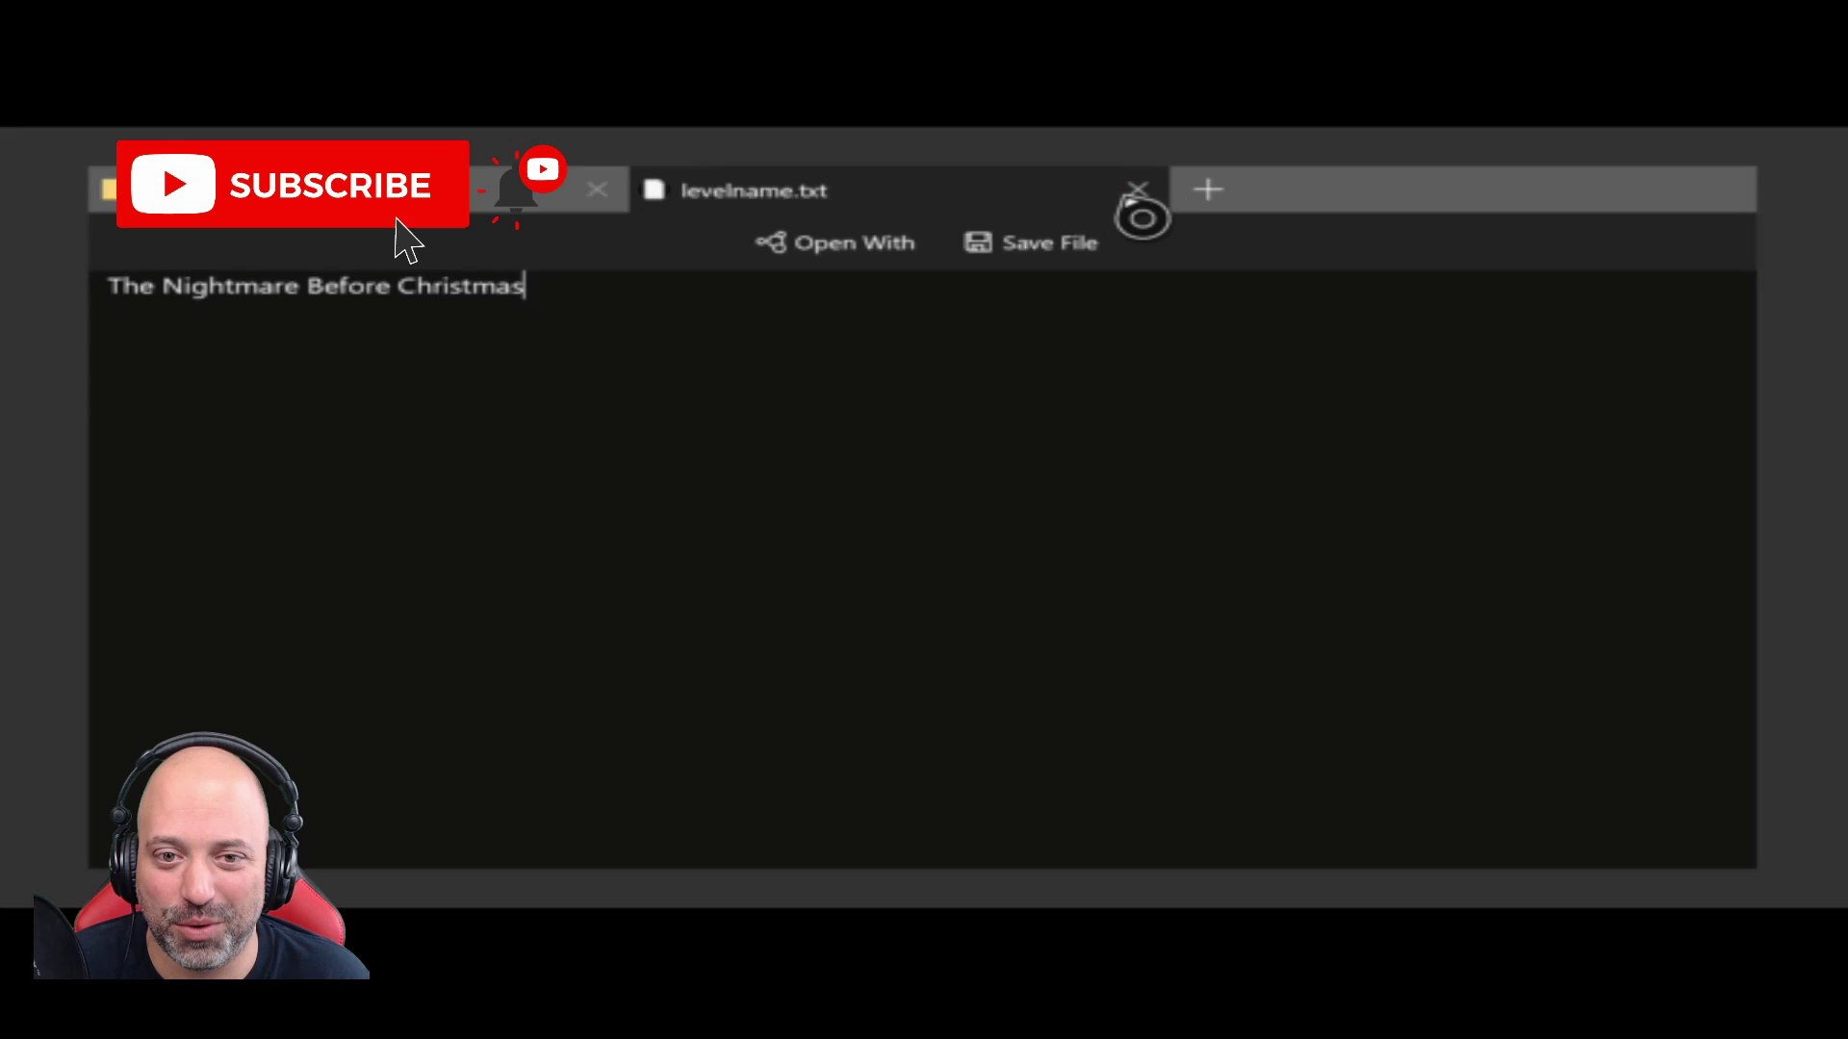
pyautogui.click(1138, 190)
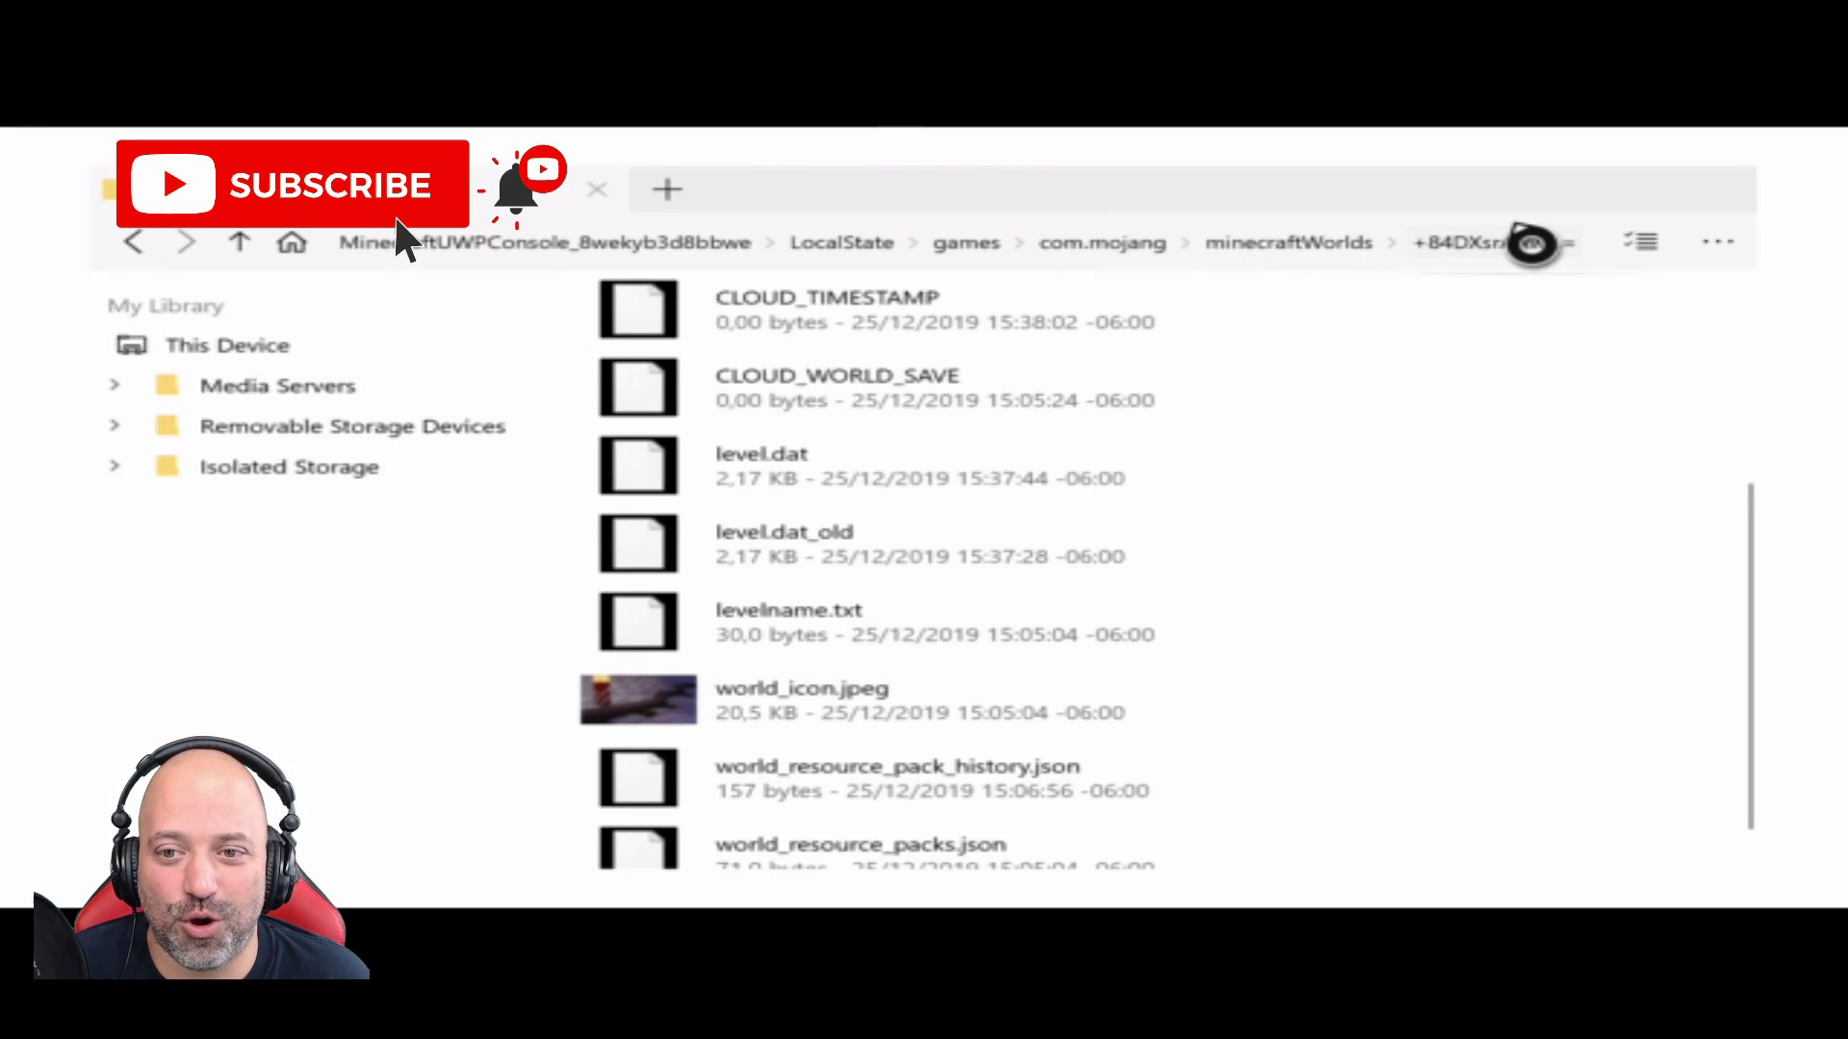
# Step: Return to minecraftWorlds and copy the +84DXsrAAwA= world folder
pyautogui.click(1278, 257)
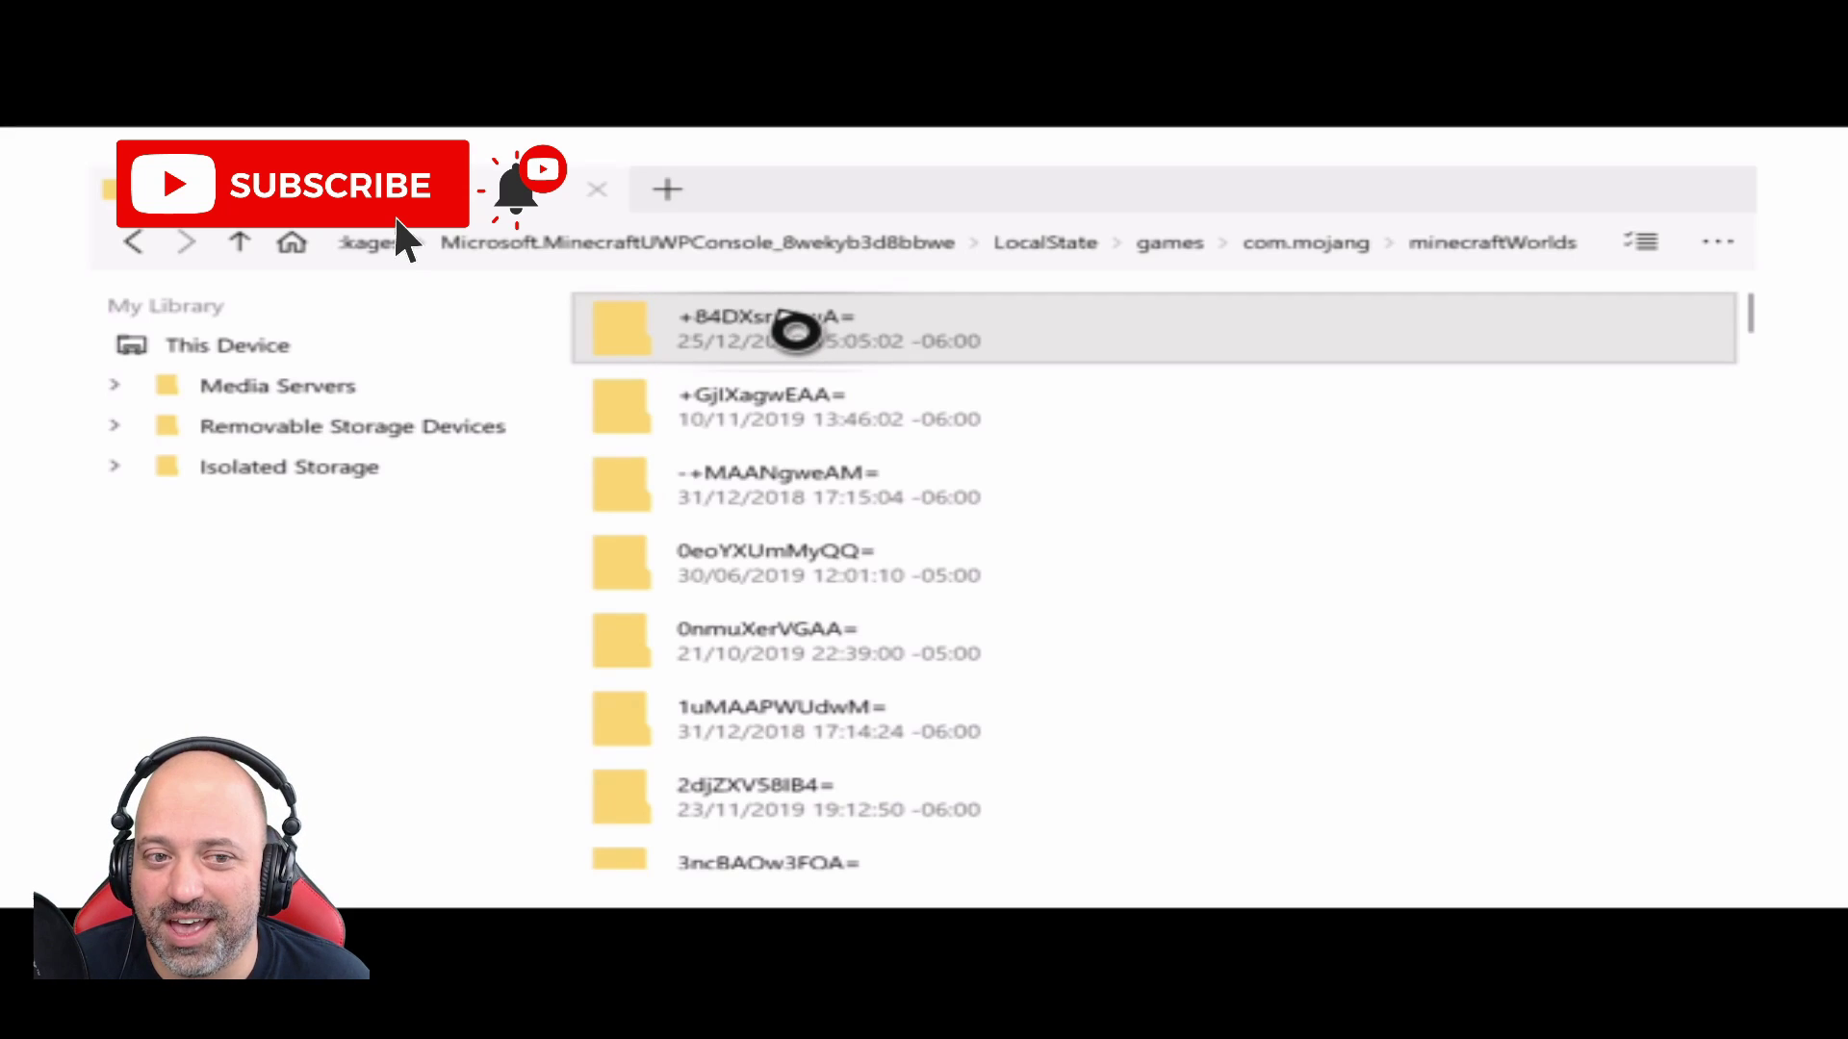
pyautogui.rightClick(795, 332)
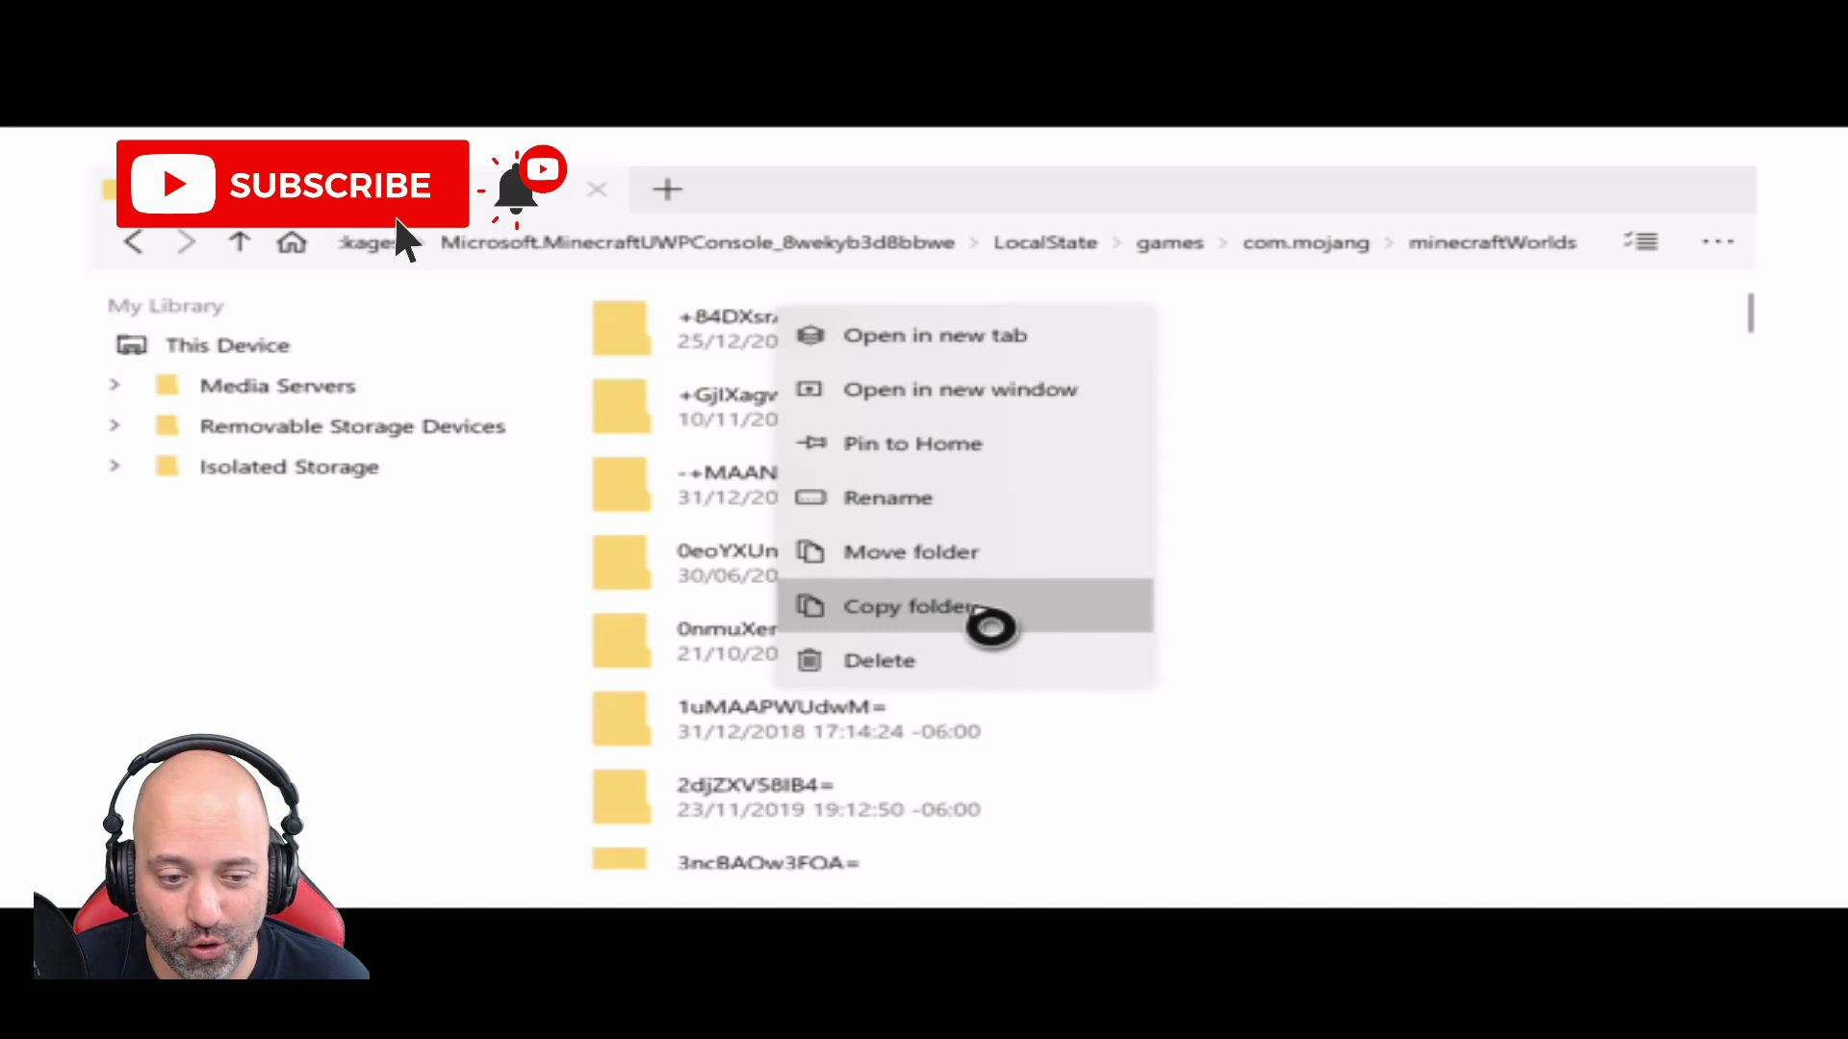
pyautogui.click(991, 626)
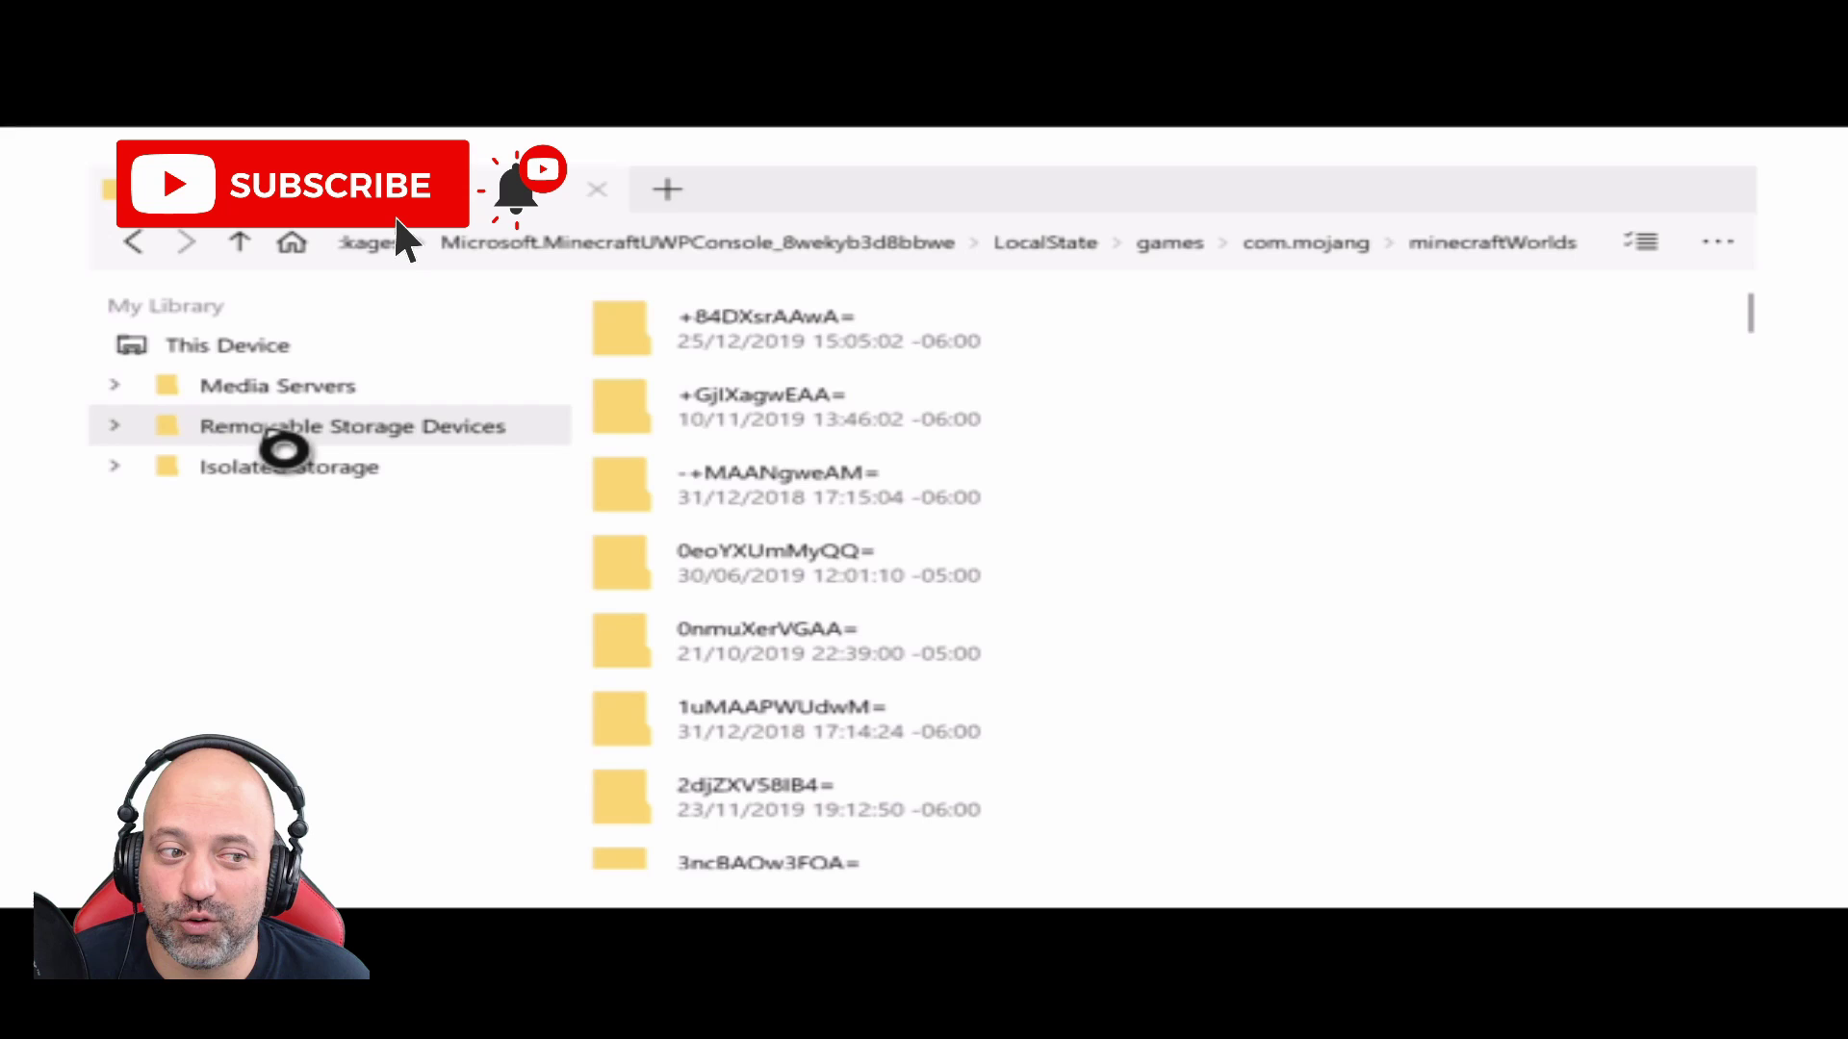
# Step: Open the Sub to SentreNet (D:) drive and delete its old +84DXsrAAwA= folder
pyautogui.click(284, 438)
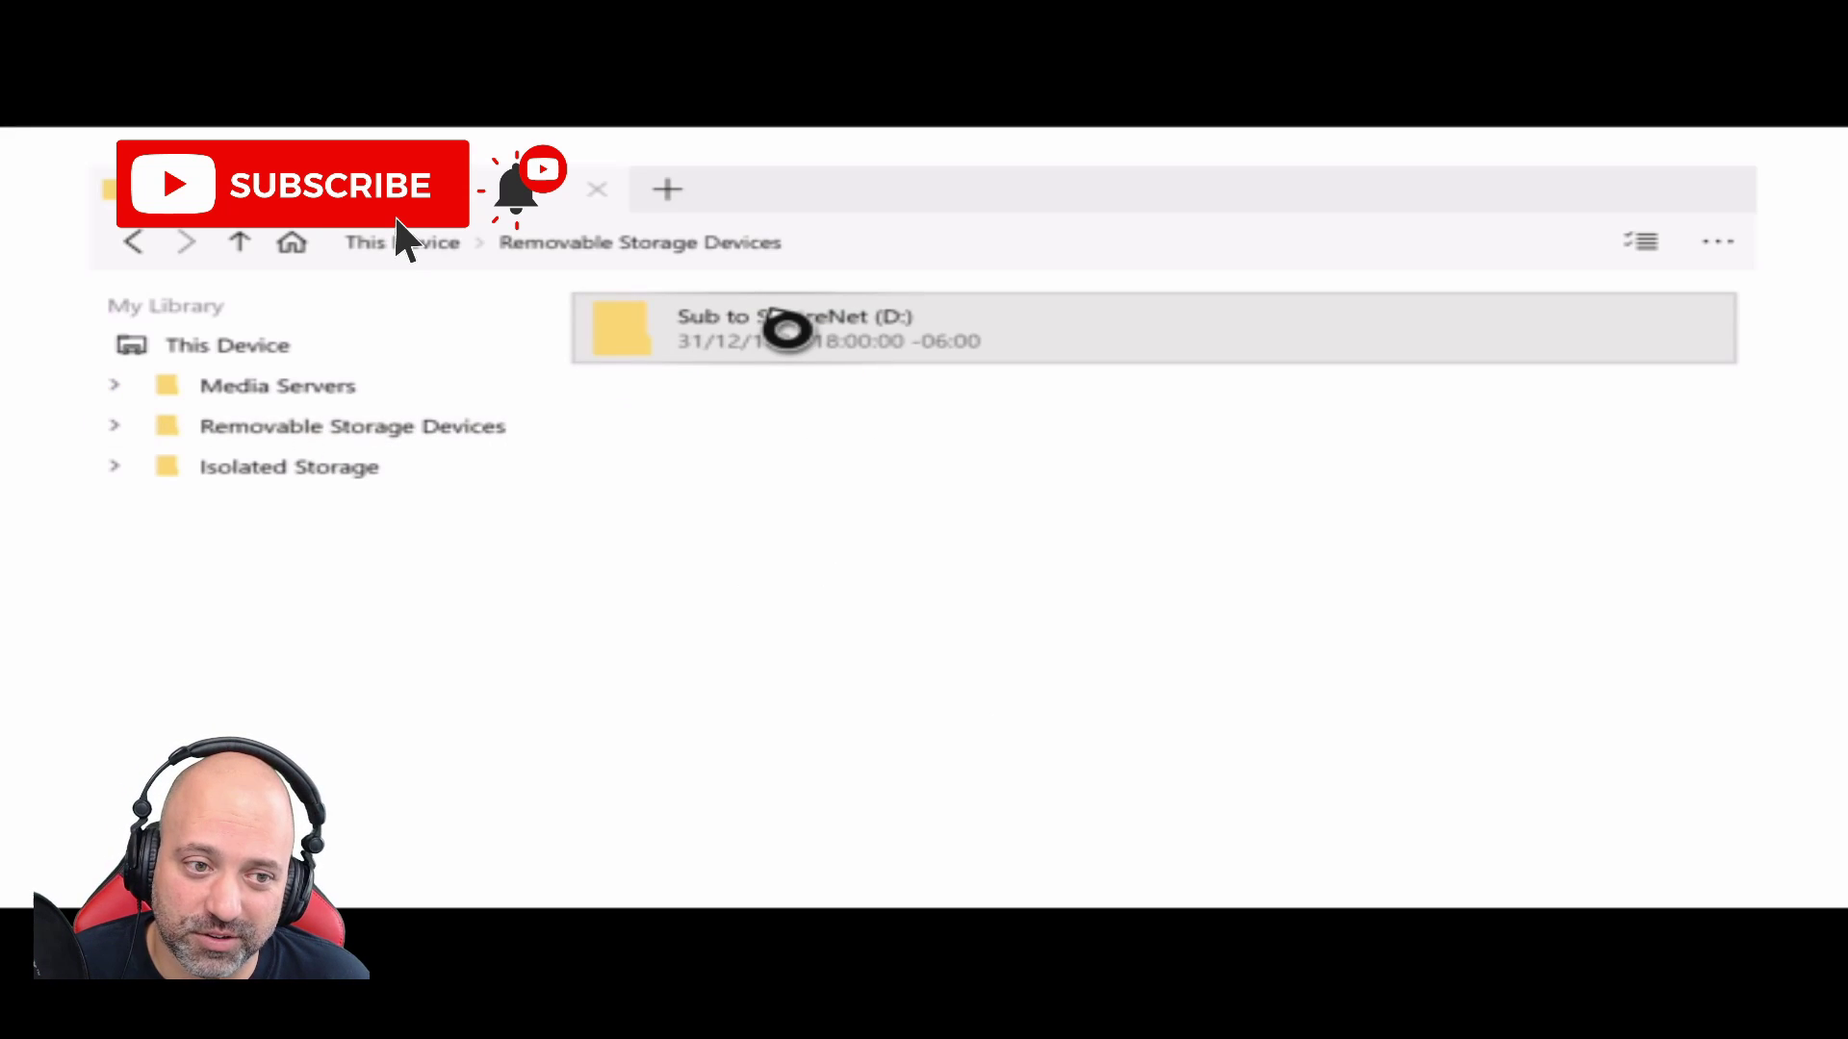
pyautogui.doubleClick(787, 330)
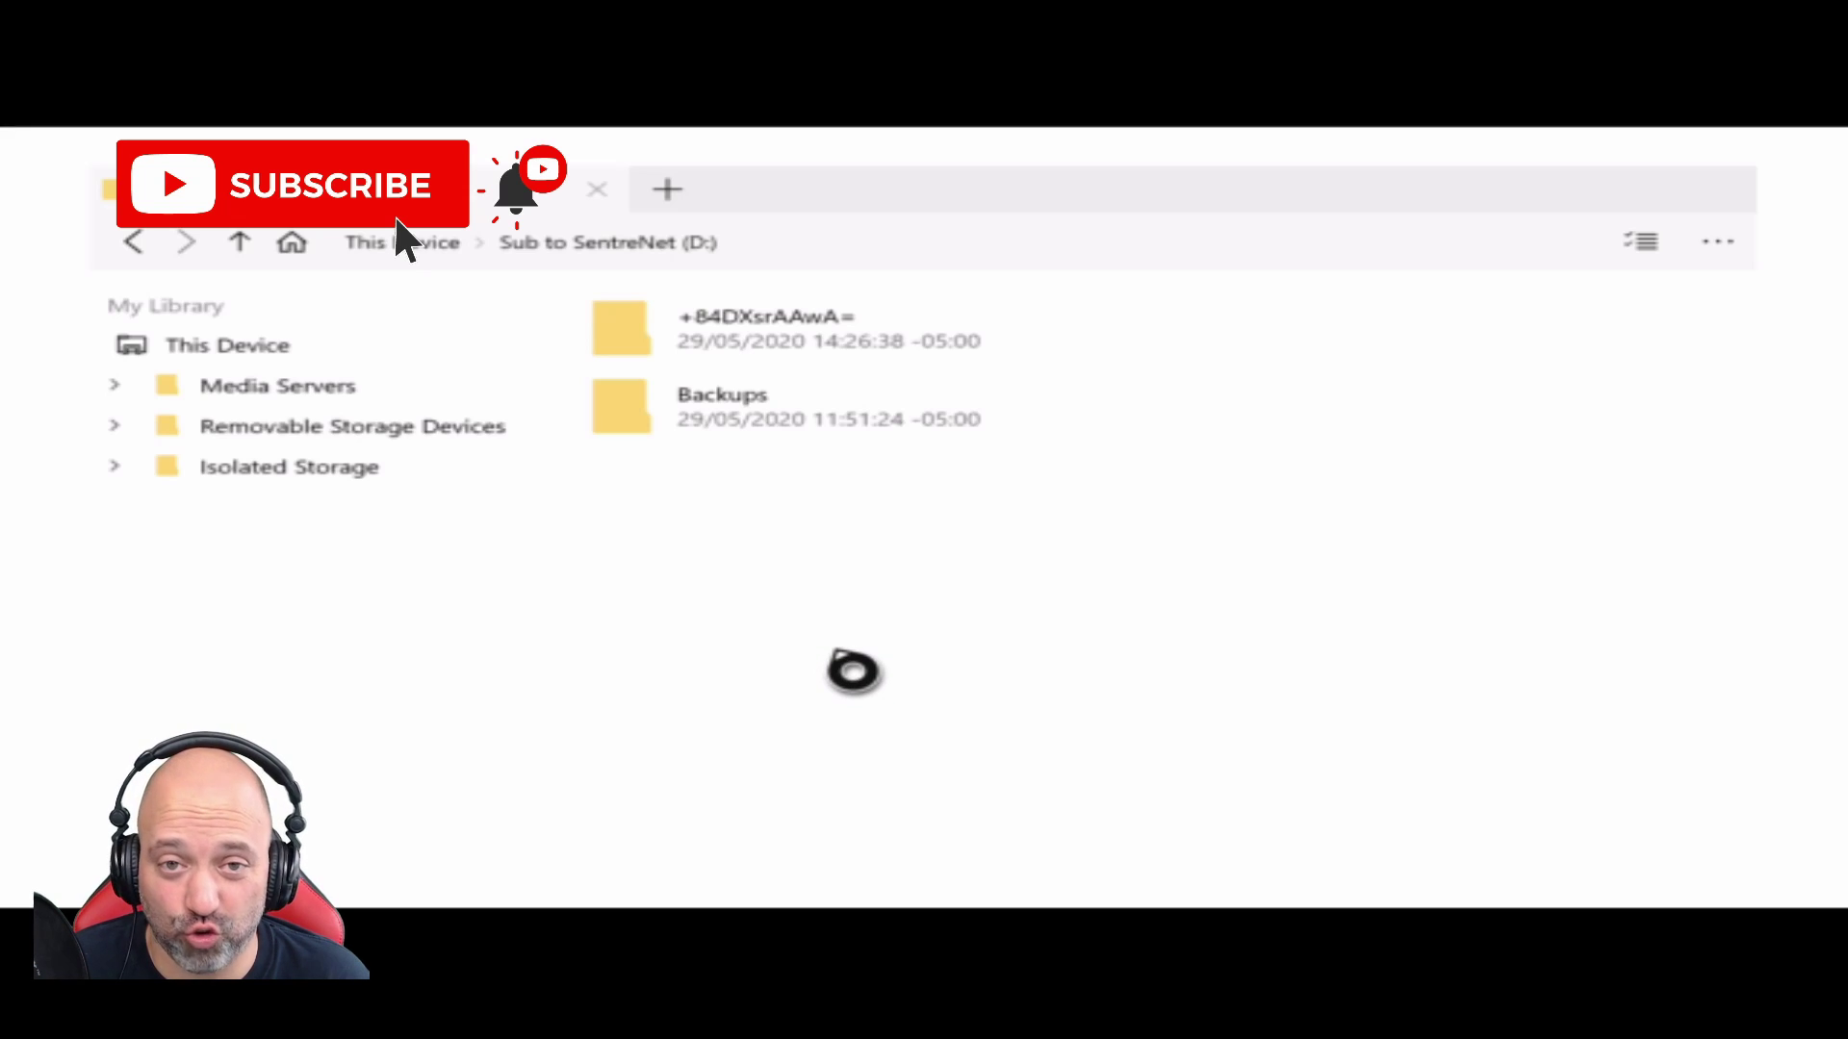
pyautogui.rightClick(853, 349)
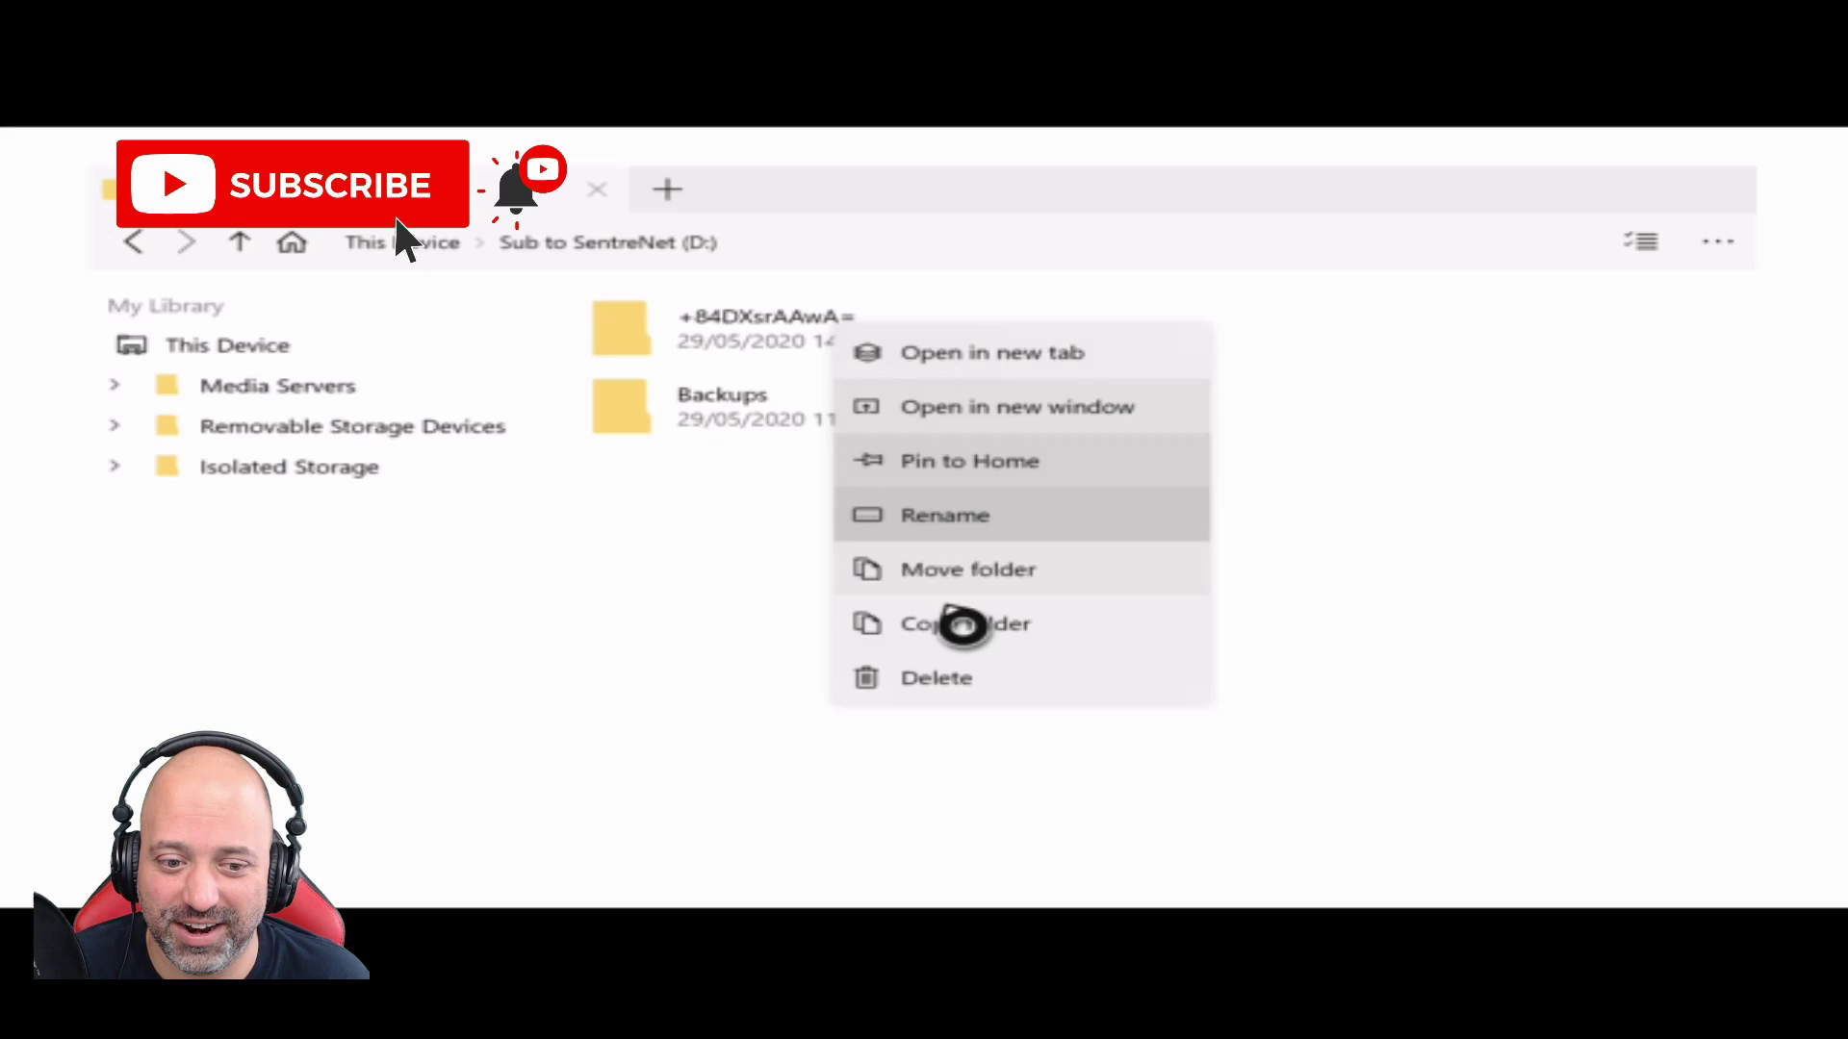
pyautogui.click(977, 697)
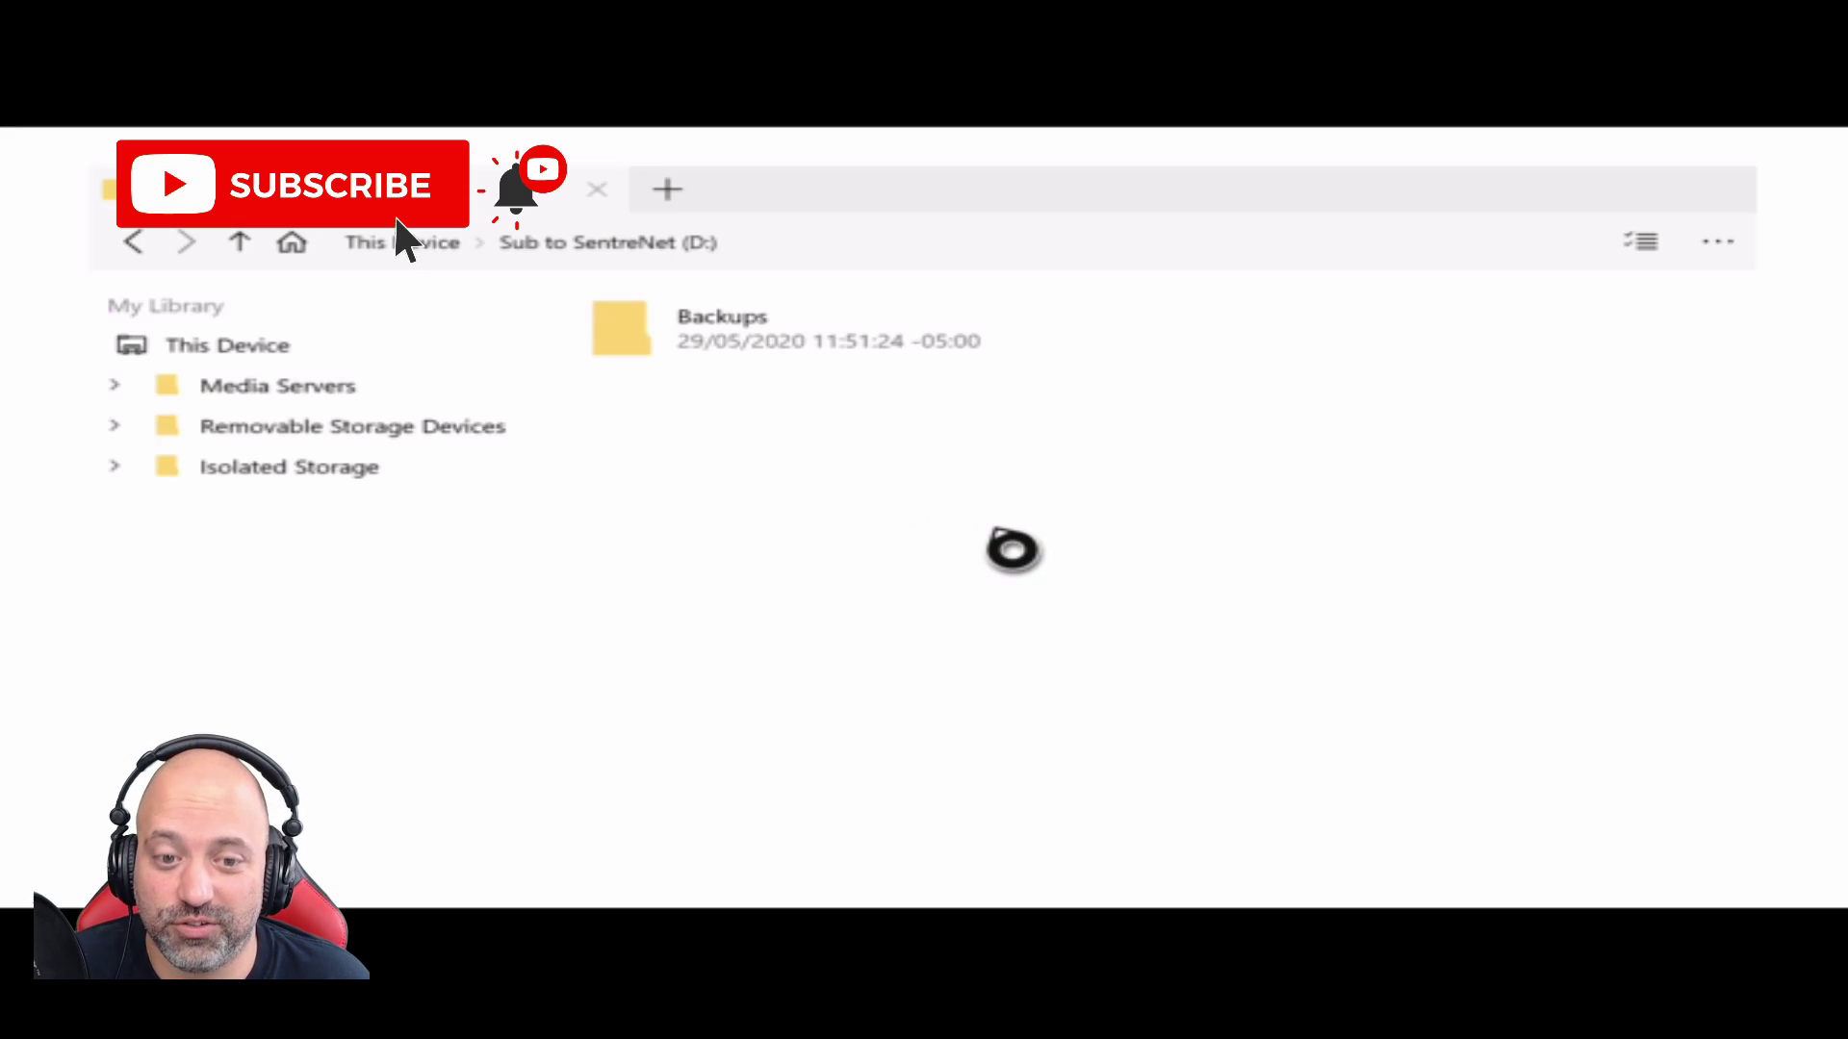
# Step: Paste the copied world folder onto D:, then open +84DXsrAAwA= to verify its files
pyautogui.rightClick(1012, 550)
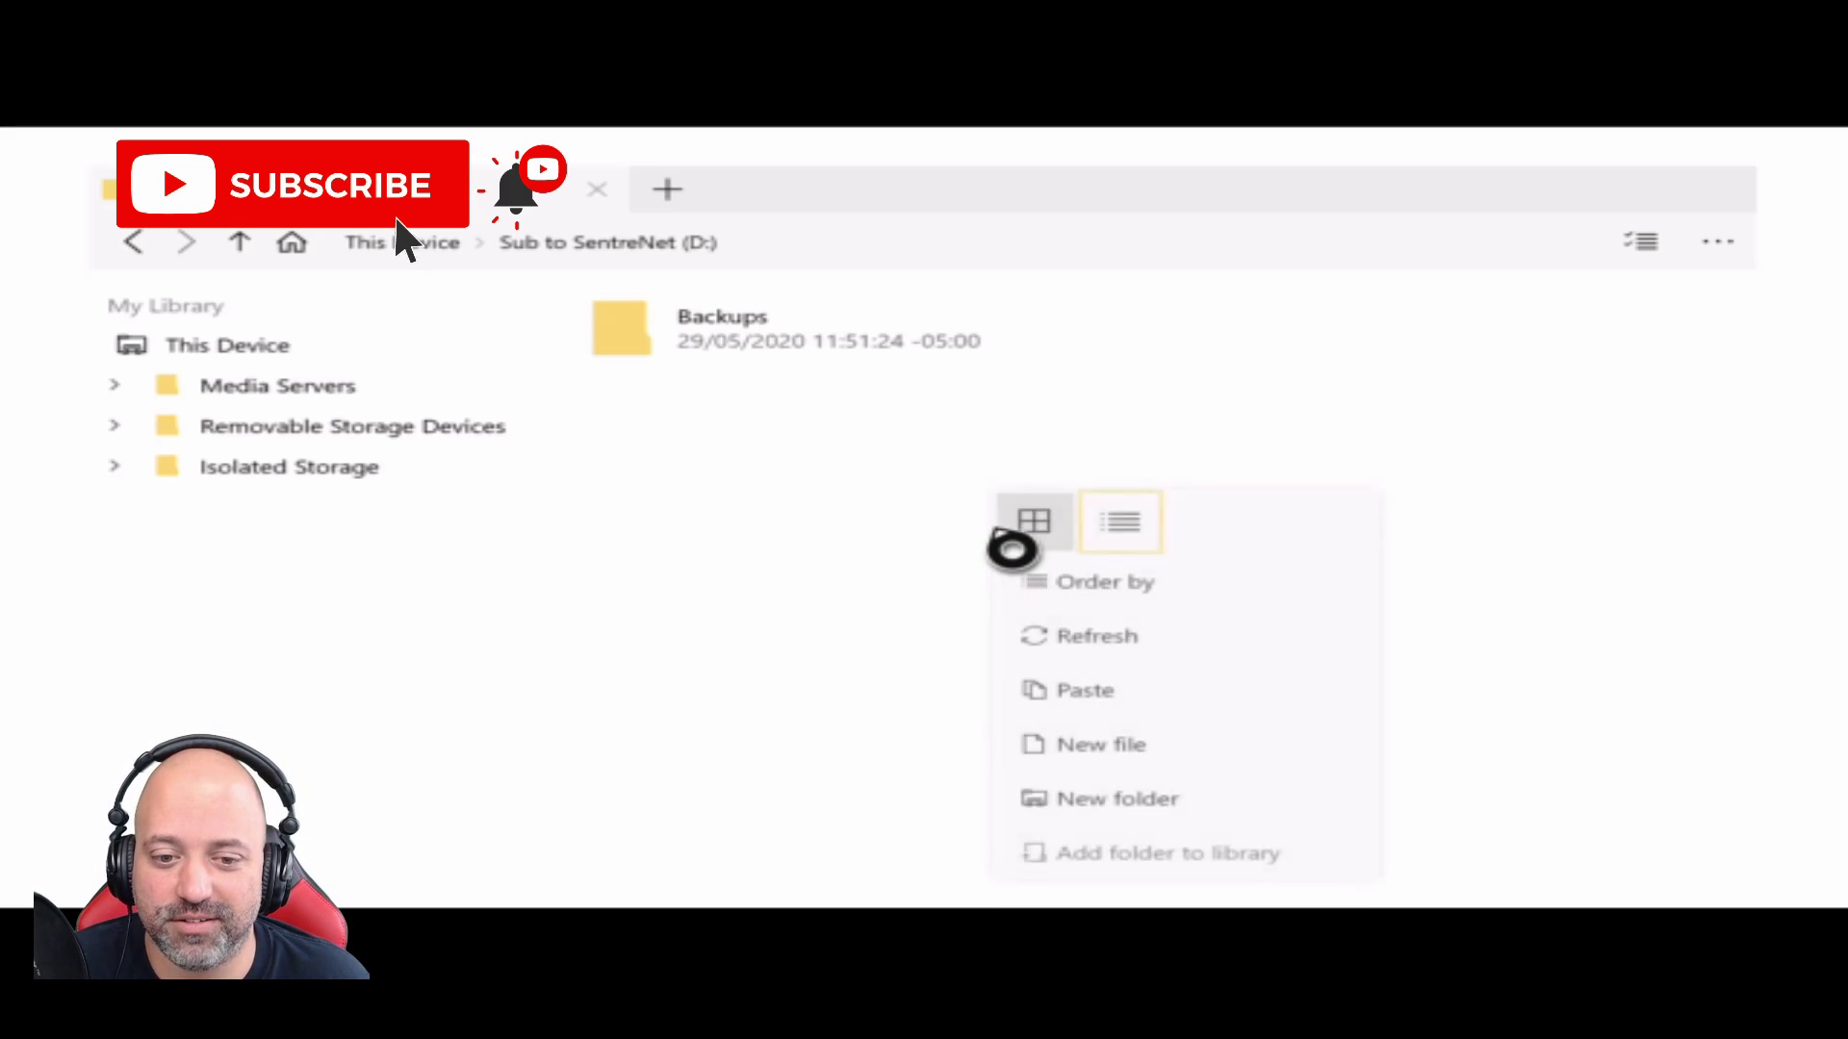
pyautogui.click(1073, 714)
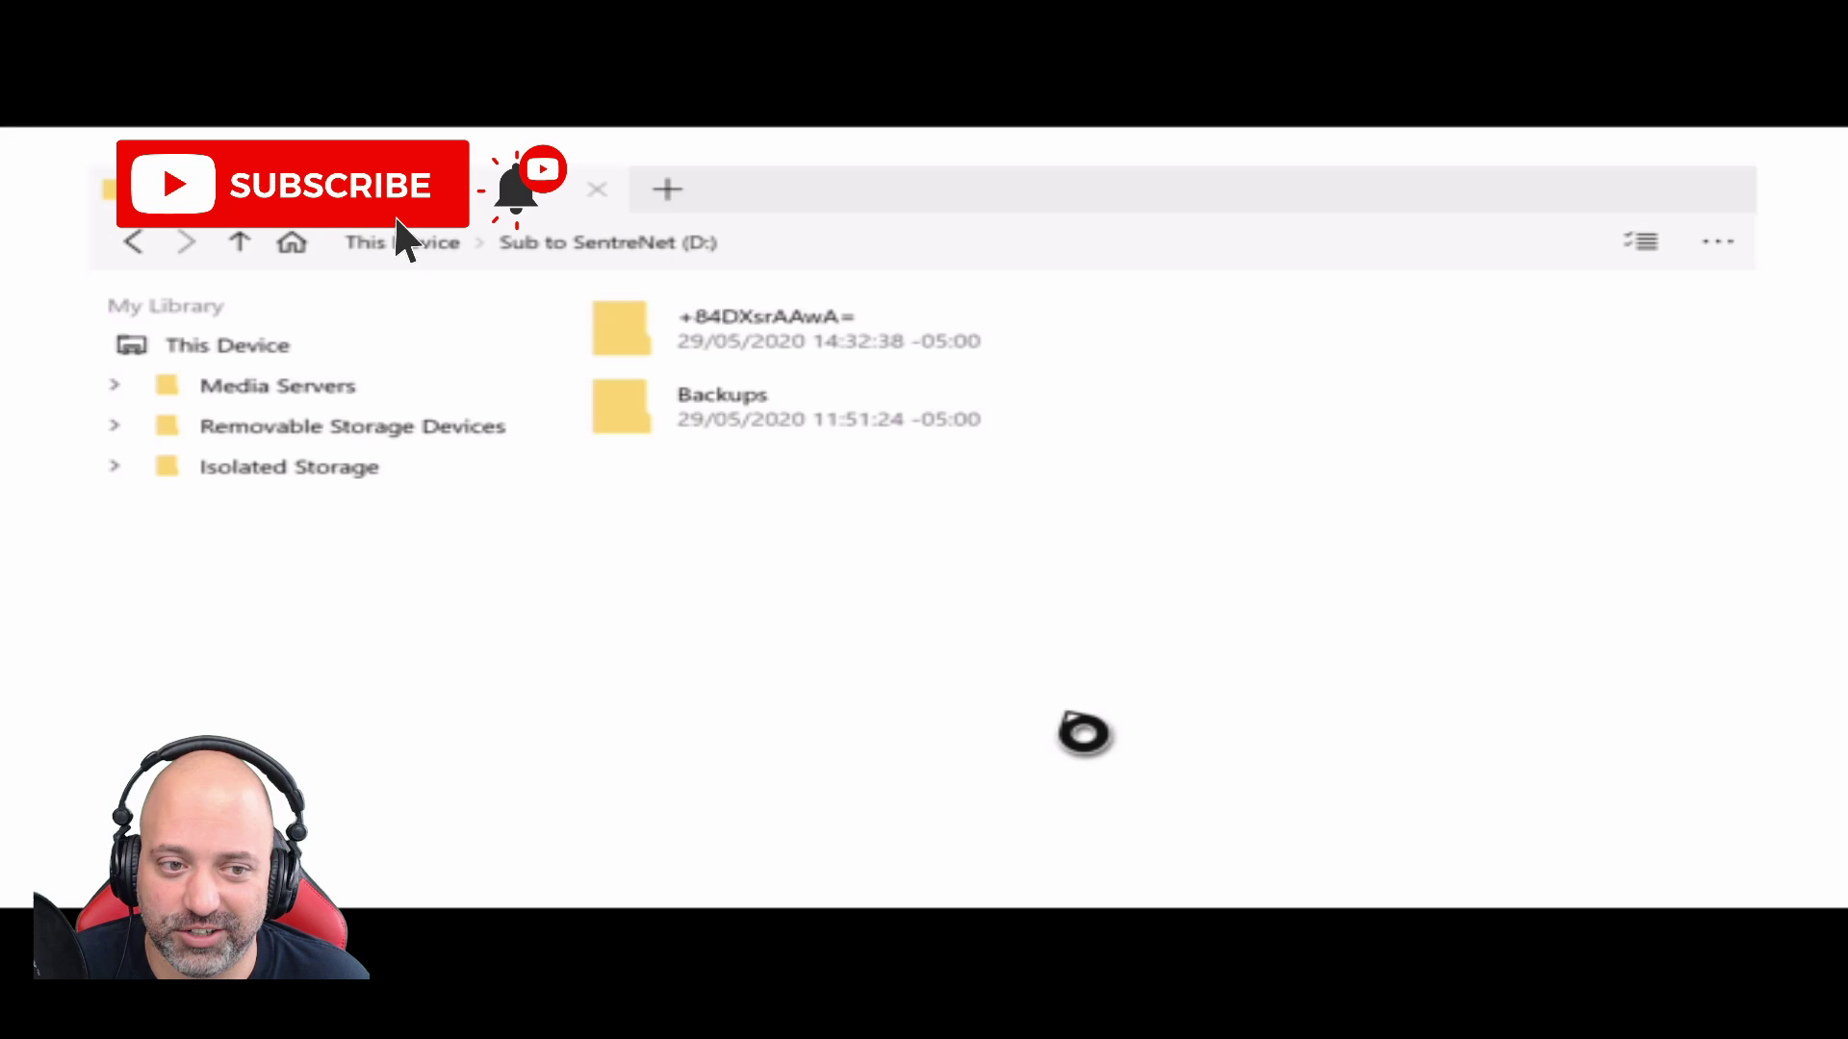
pyautogui.click(798, 349)
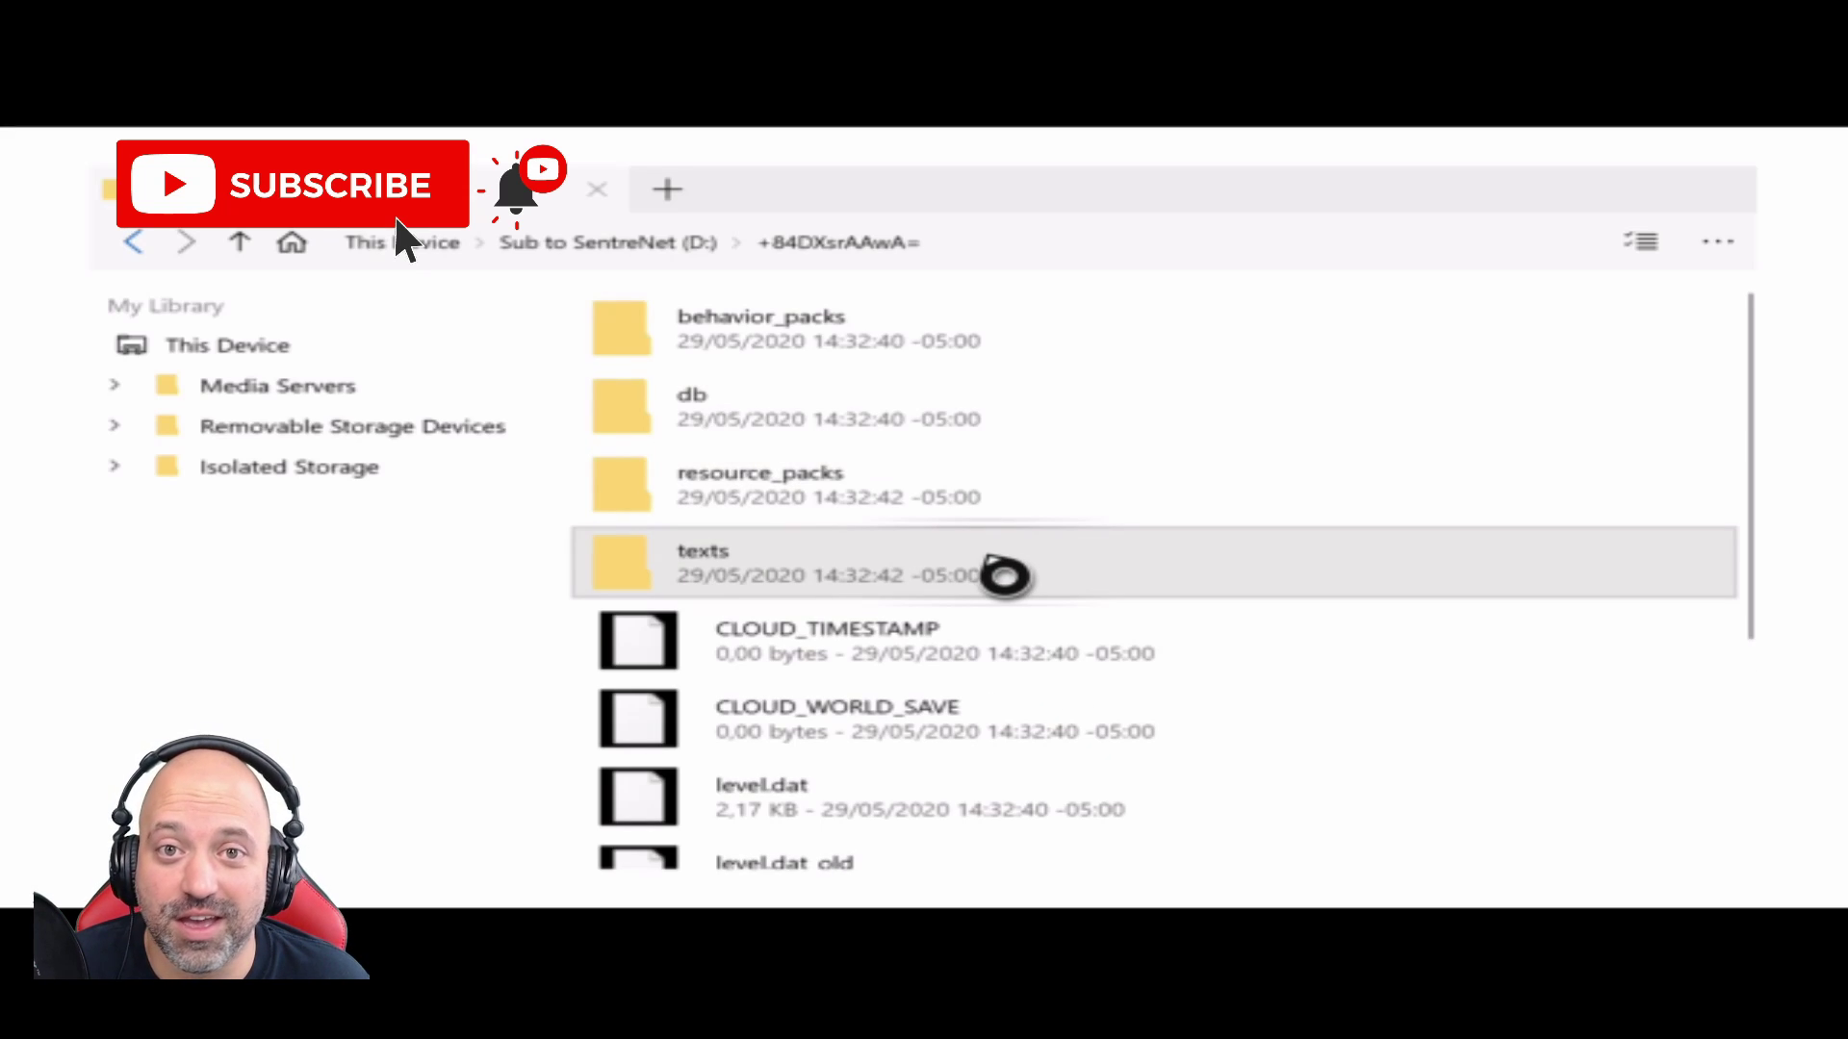
pyautogui.scroll(-2, 1003, 575)
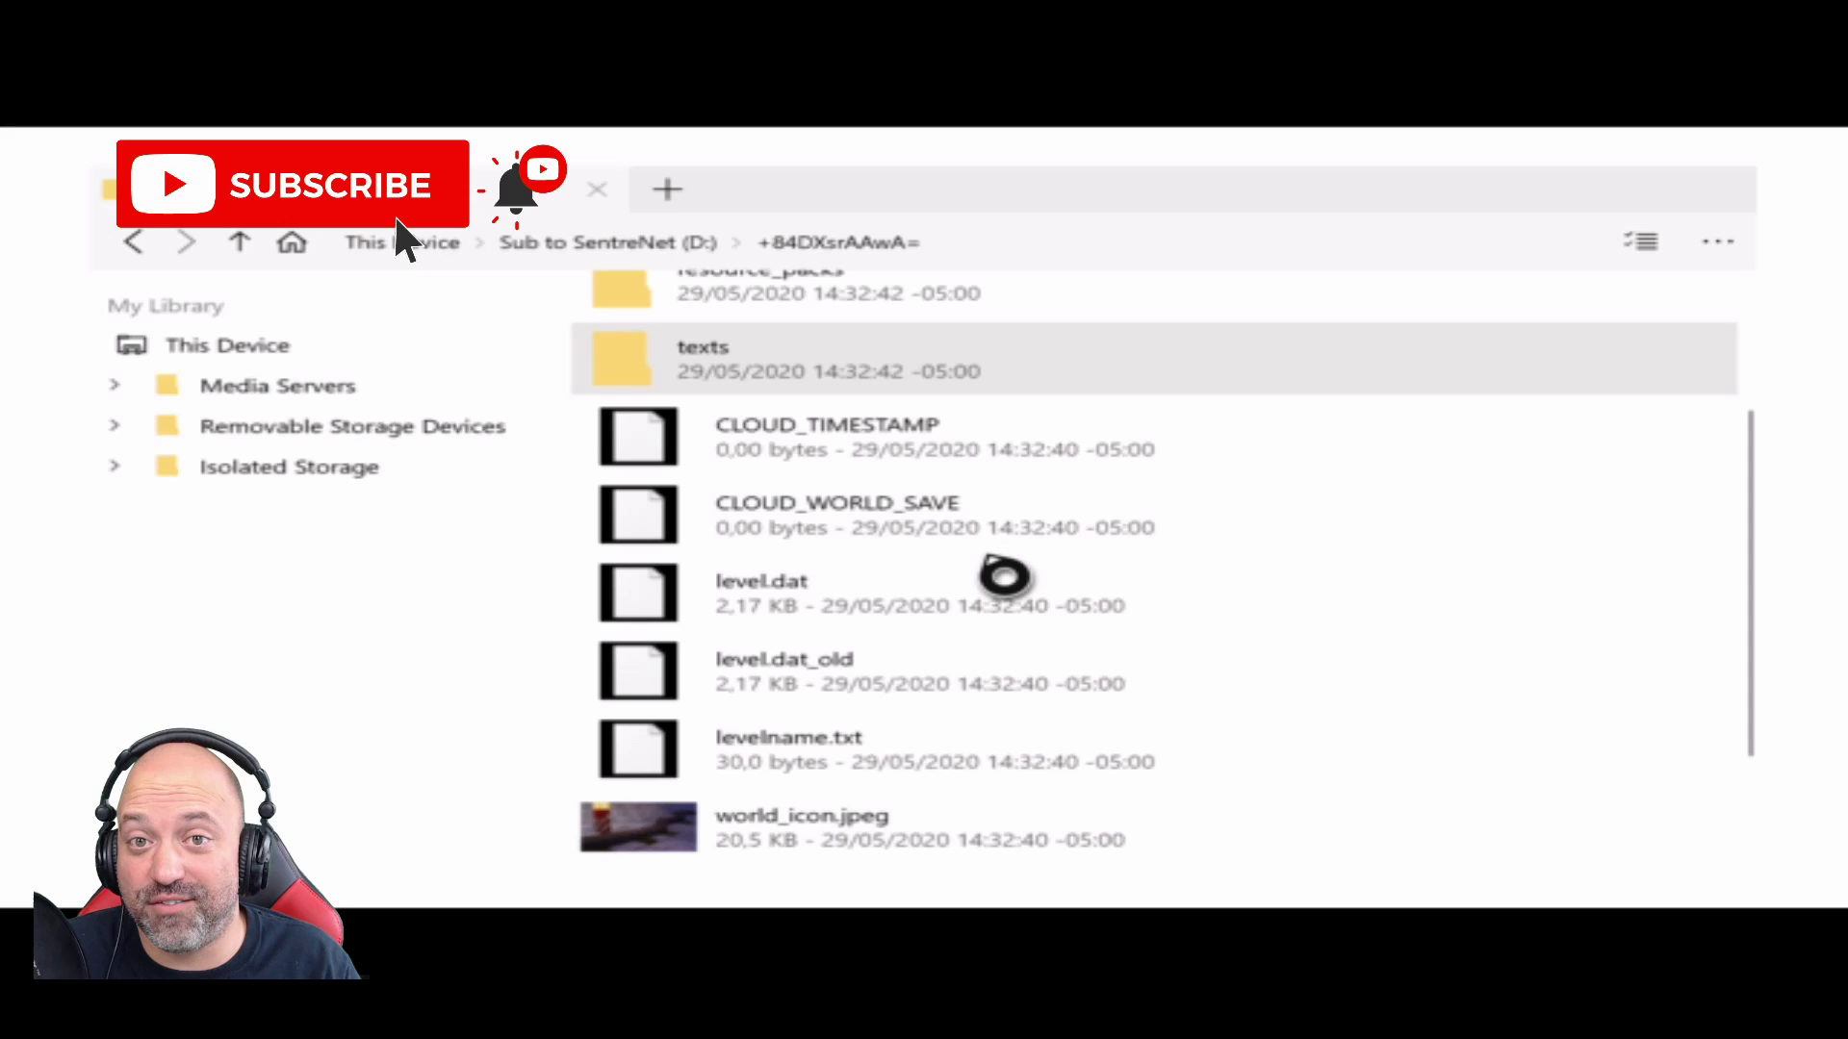
pyautogui.scroll(3, 1004, 575)
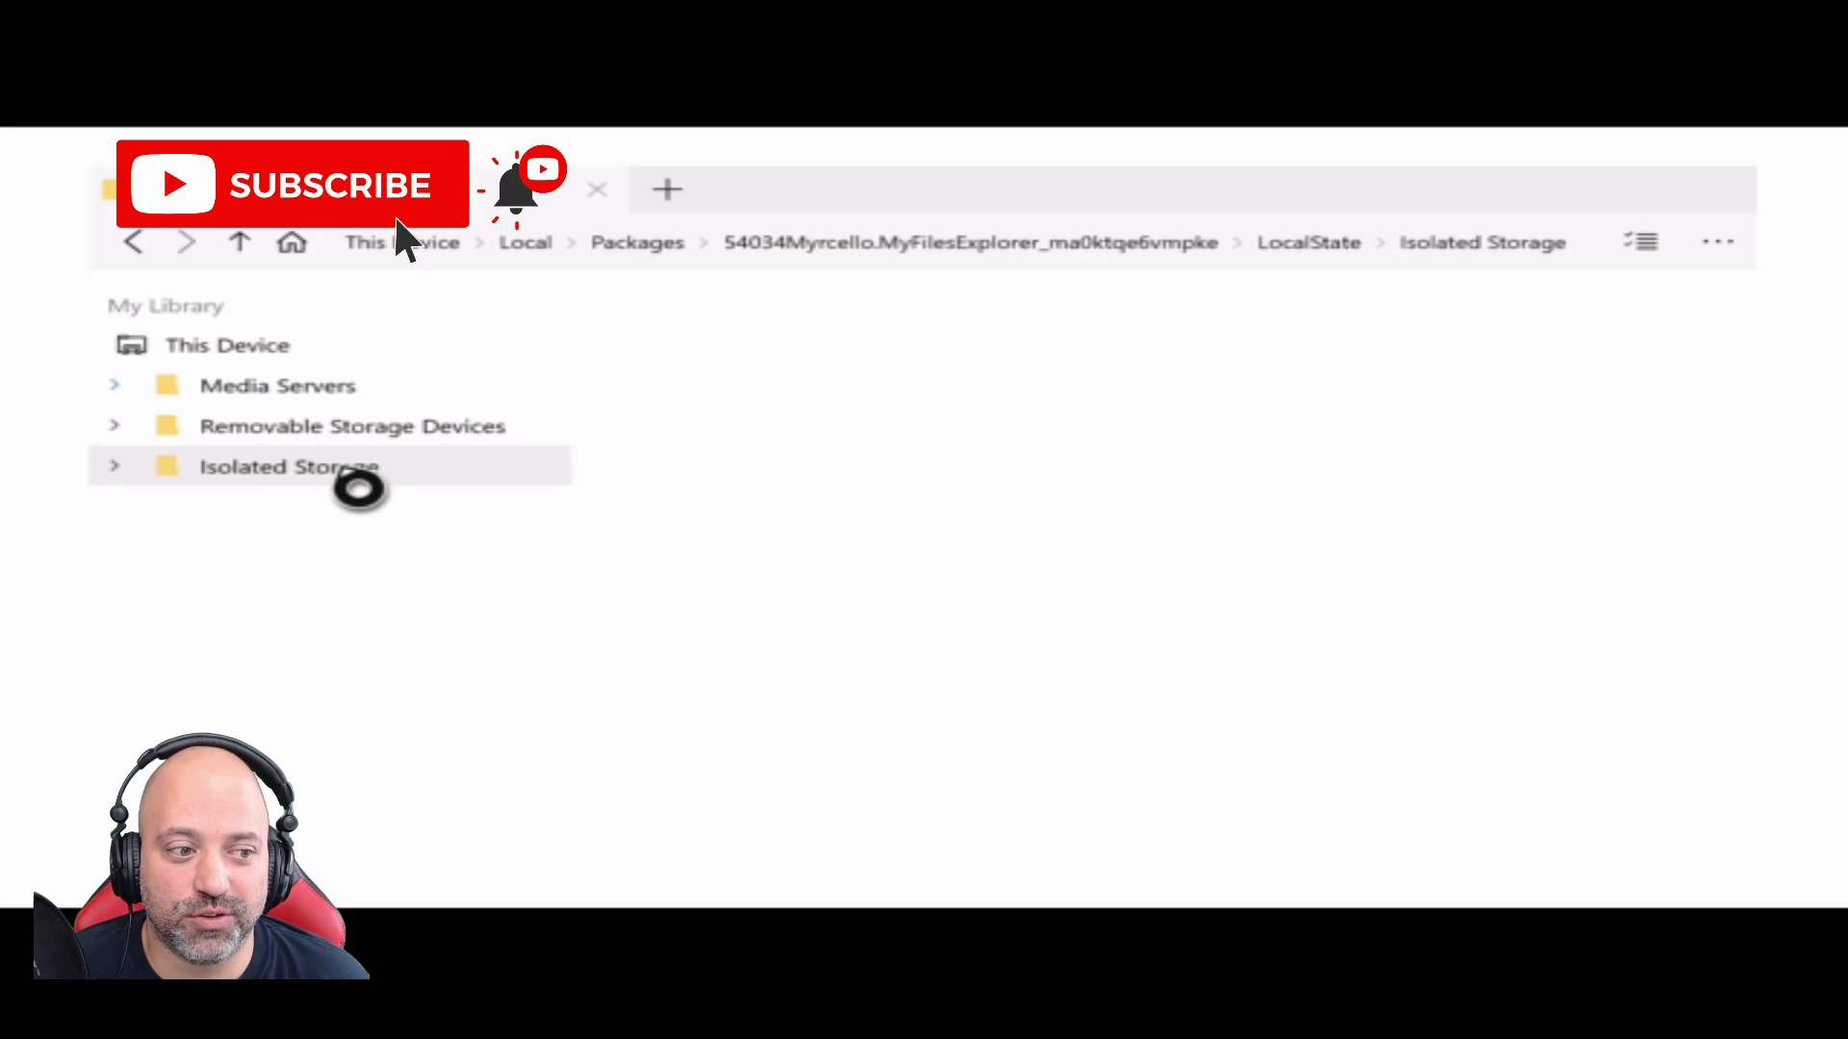
# Step: Open the Sub to SentreNet (D:) drive and copy the +84DXsrAAwA= world folder from it
pyautogui.click(342, 441)
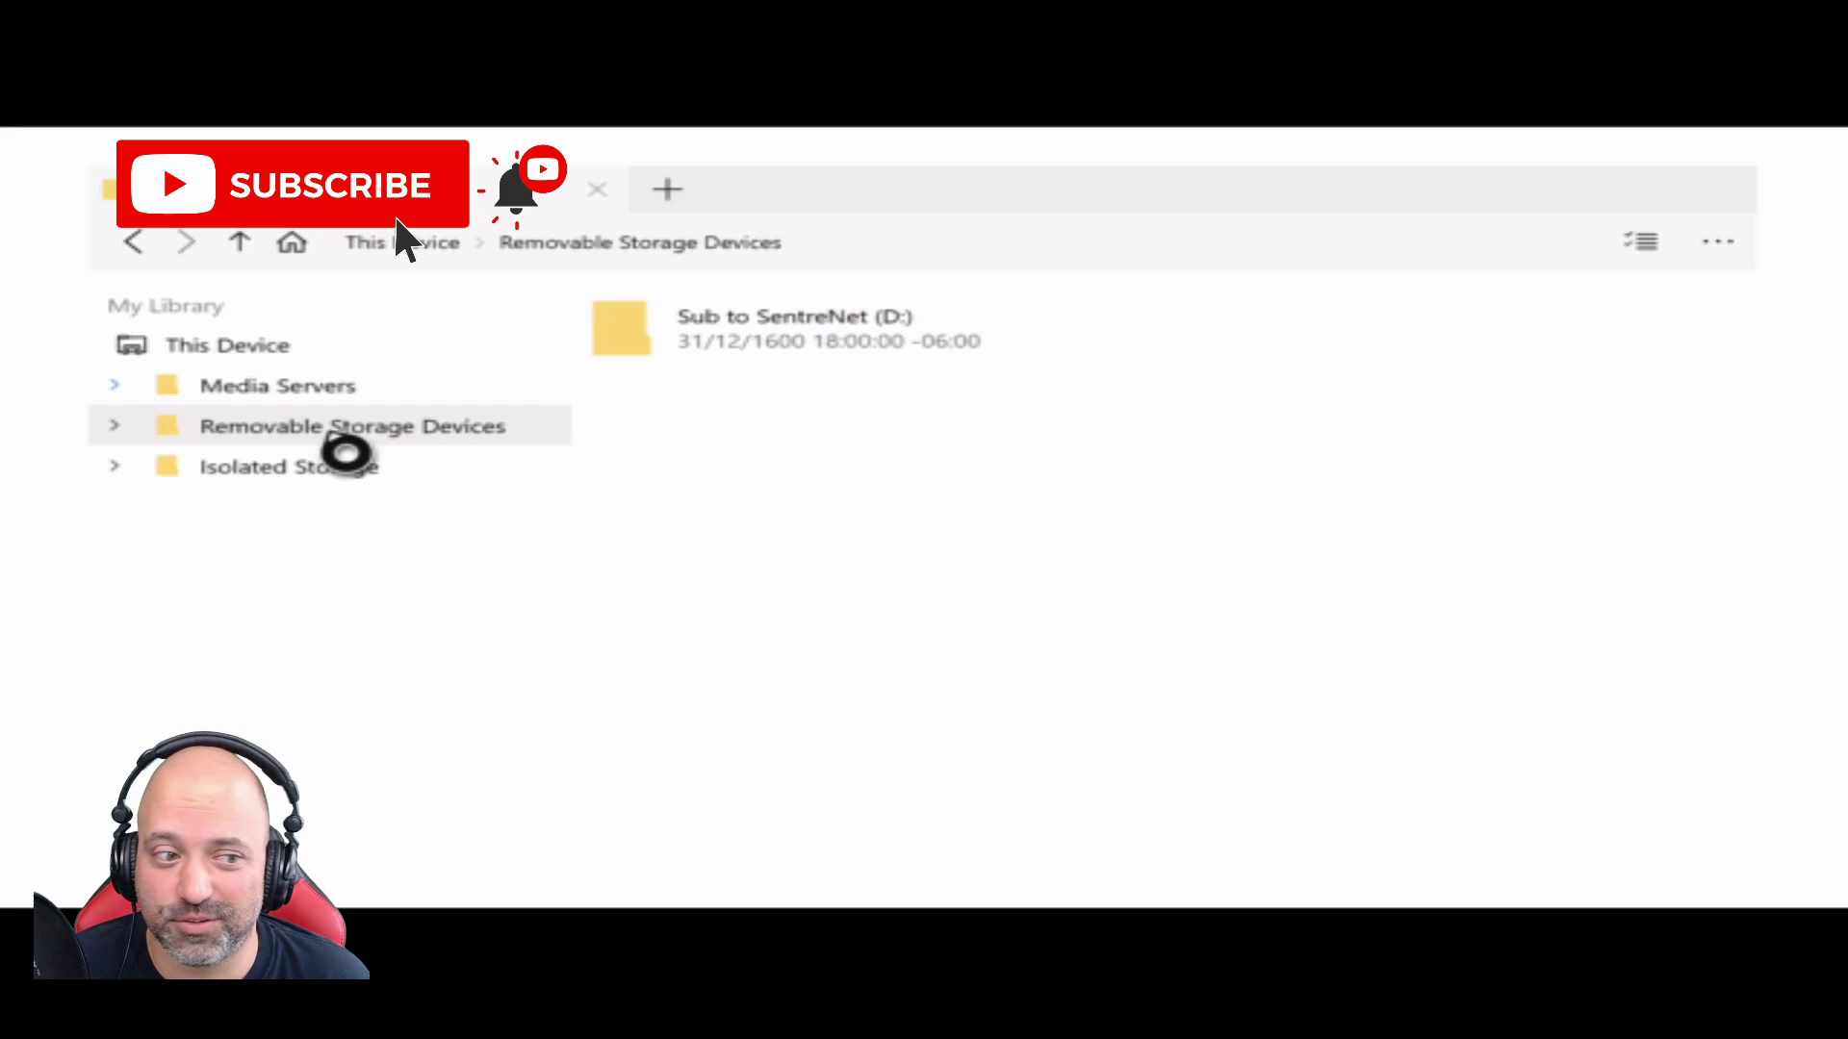
pyautogui.doubleClick(815, 361)
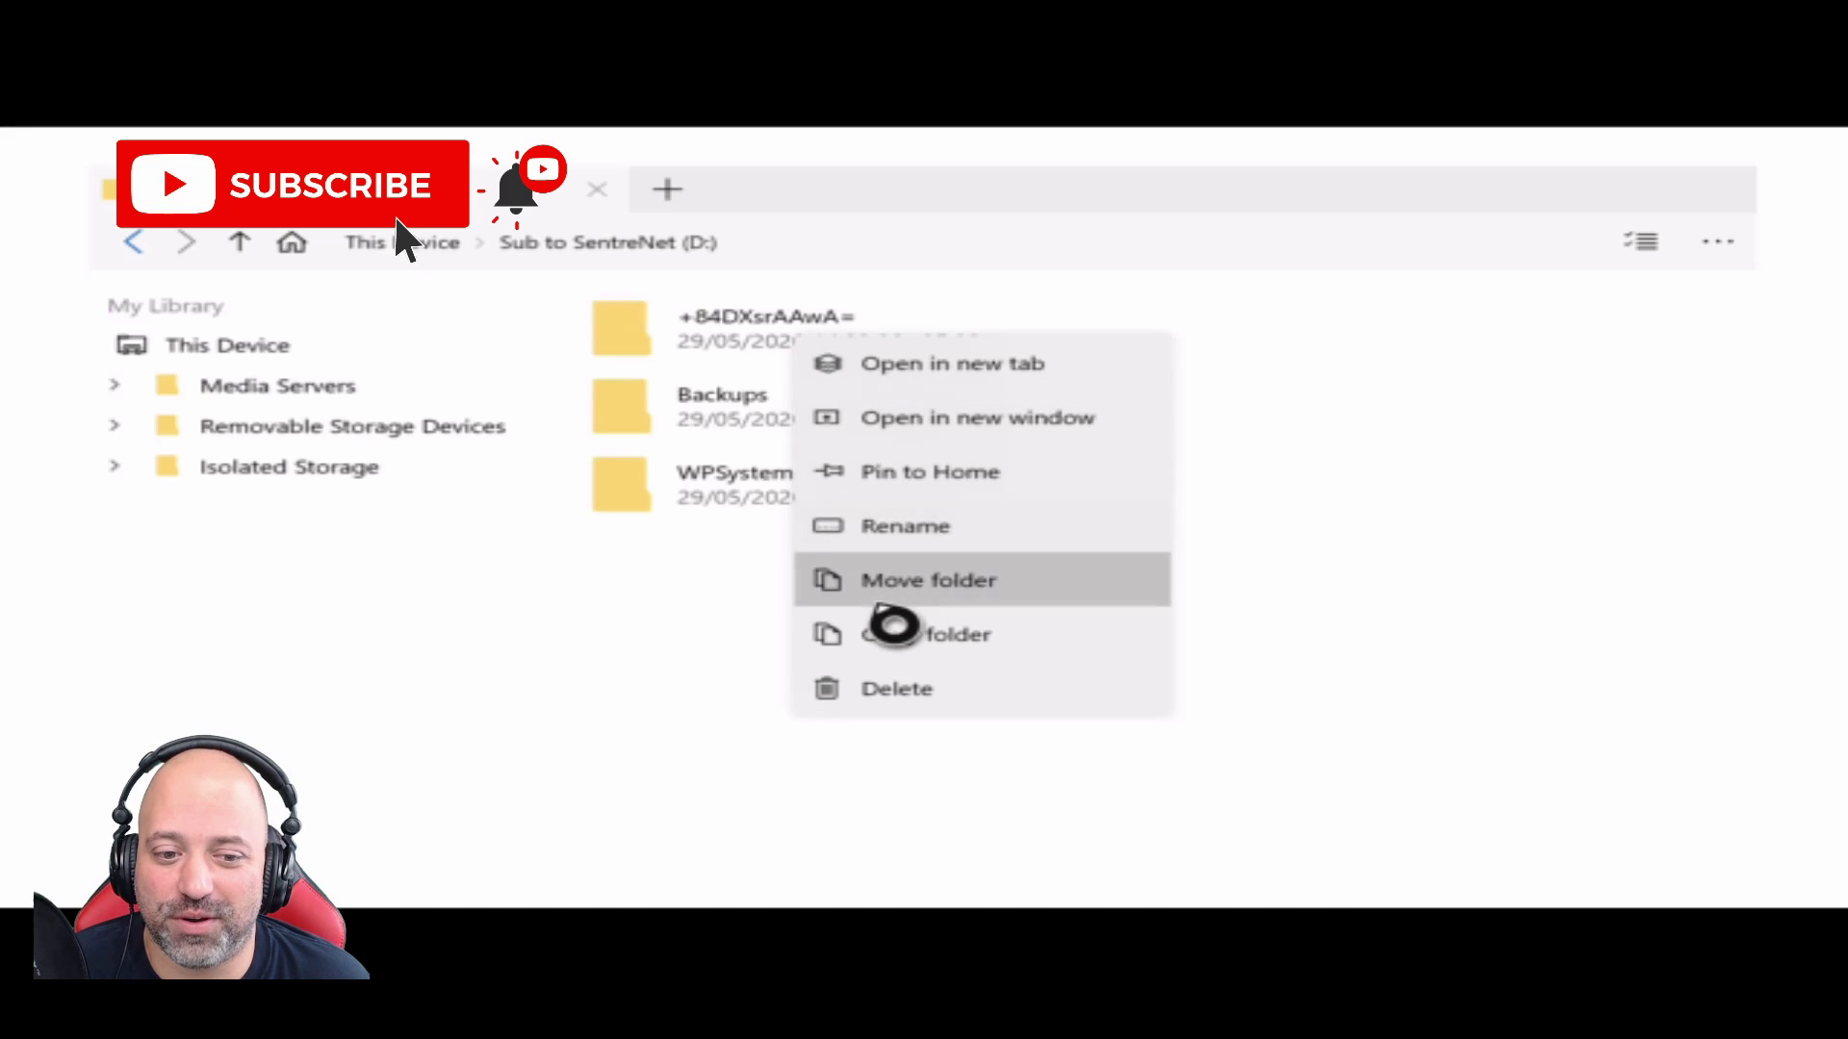
pyautogui.click(898, 646)
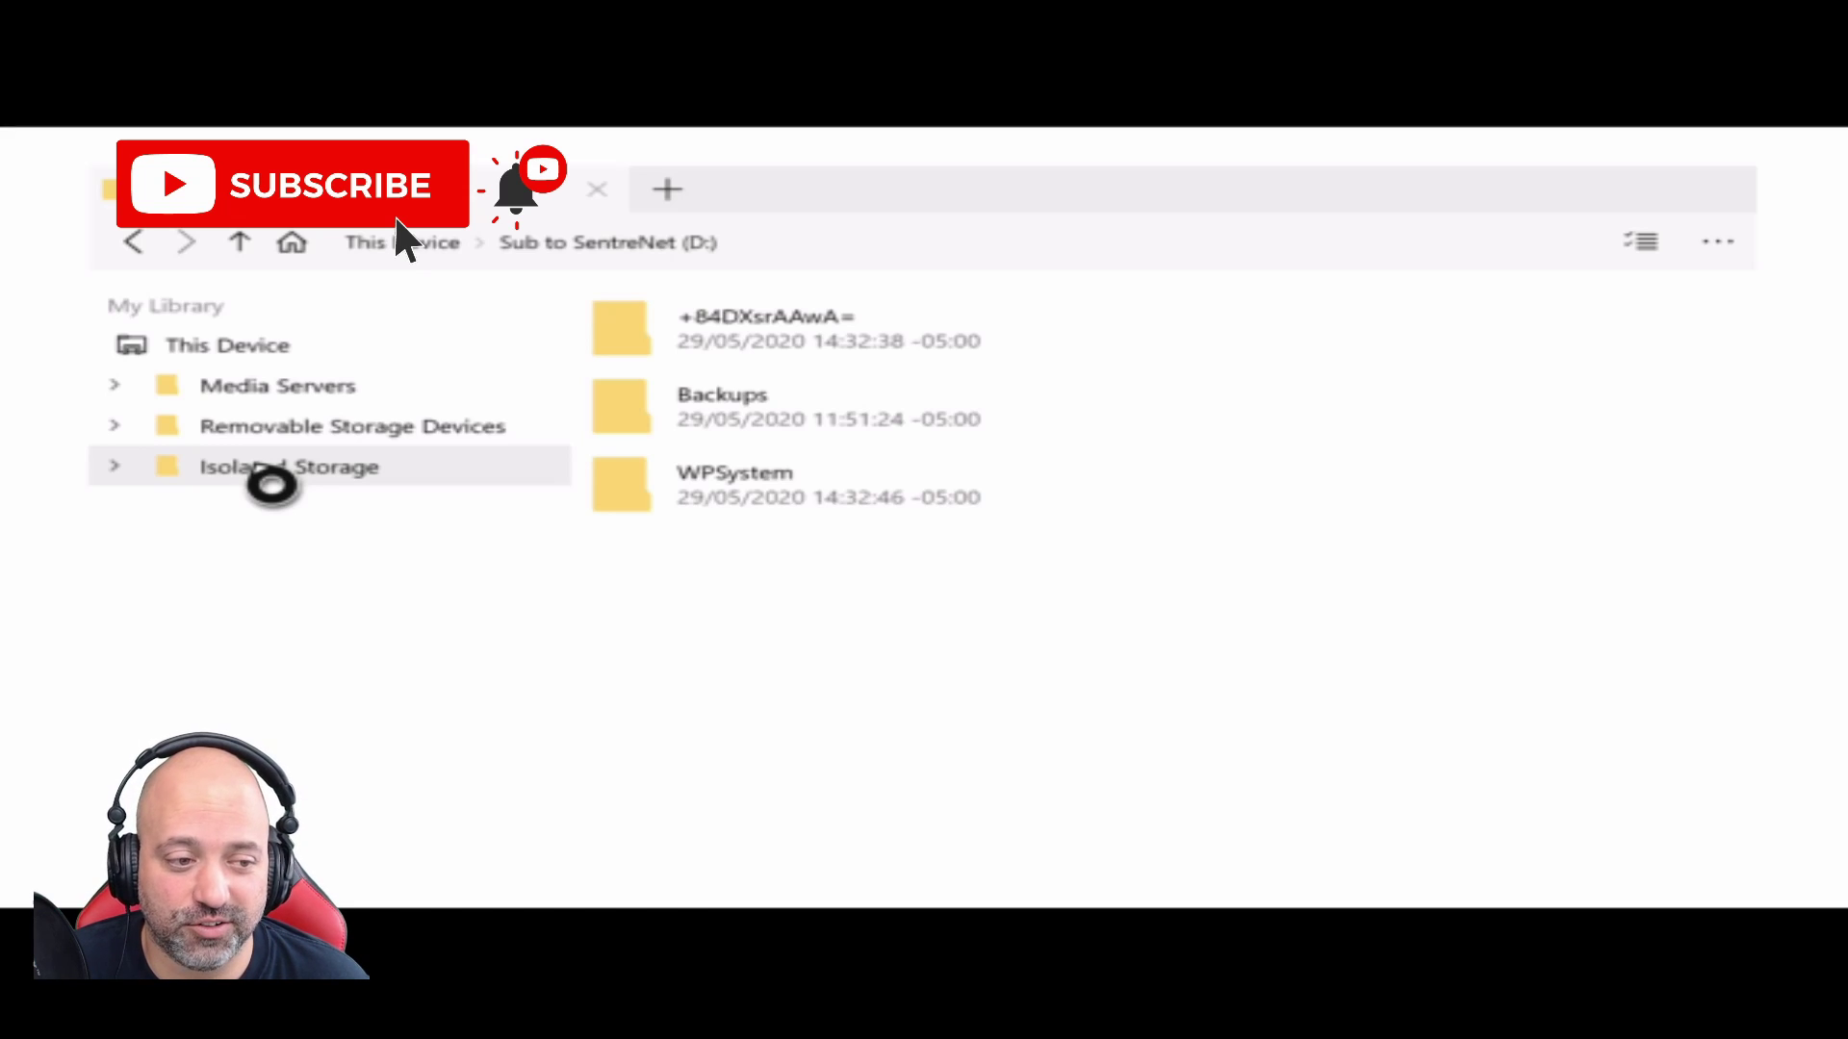
# Step: Go via Isolated Storage up to Packages and scroll to Microsoft.MinecraftUWPConsole_8wekyb3d8bbwe
pyautogui.click(273, 476)
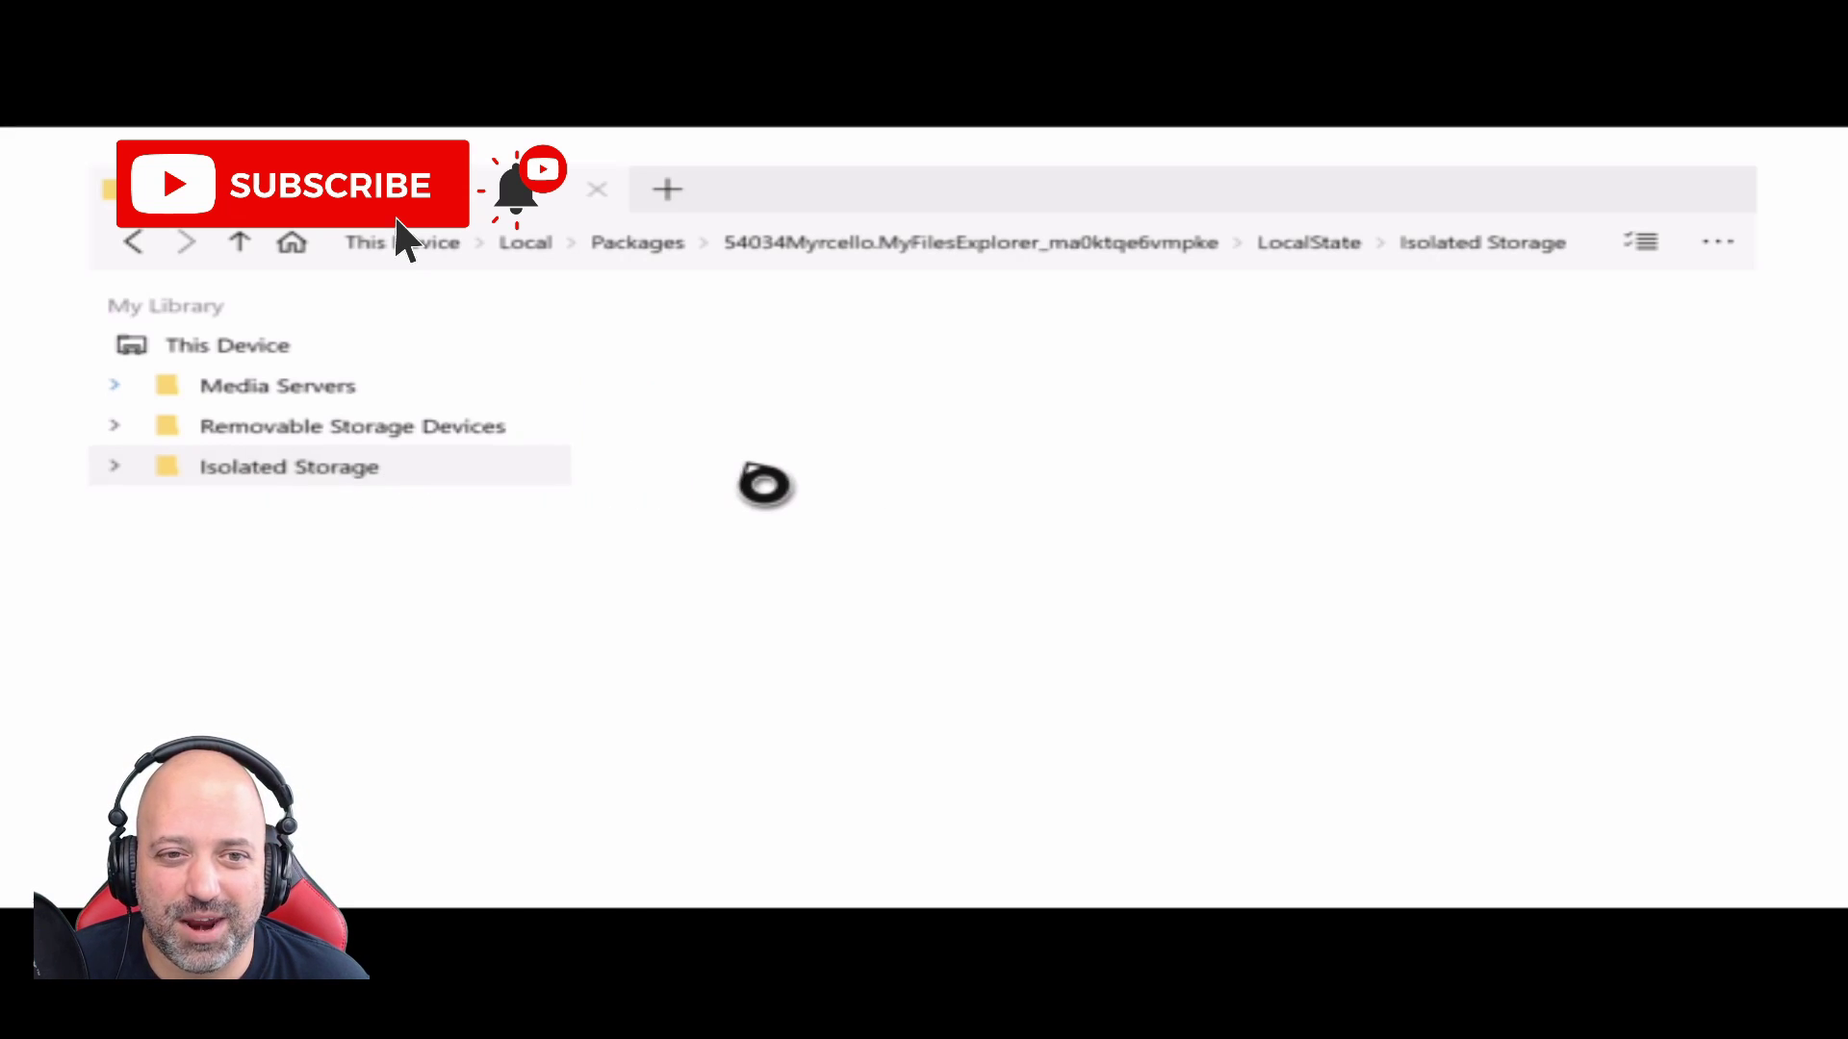
pyautogui.click(678, 267)
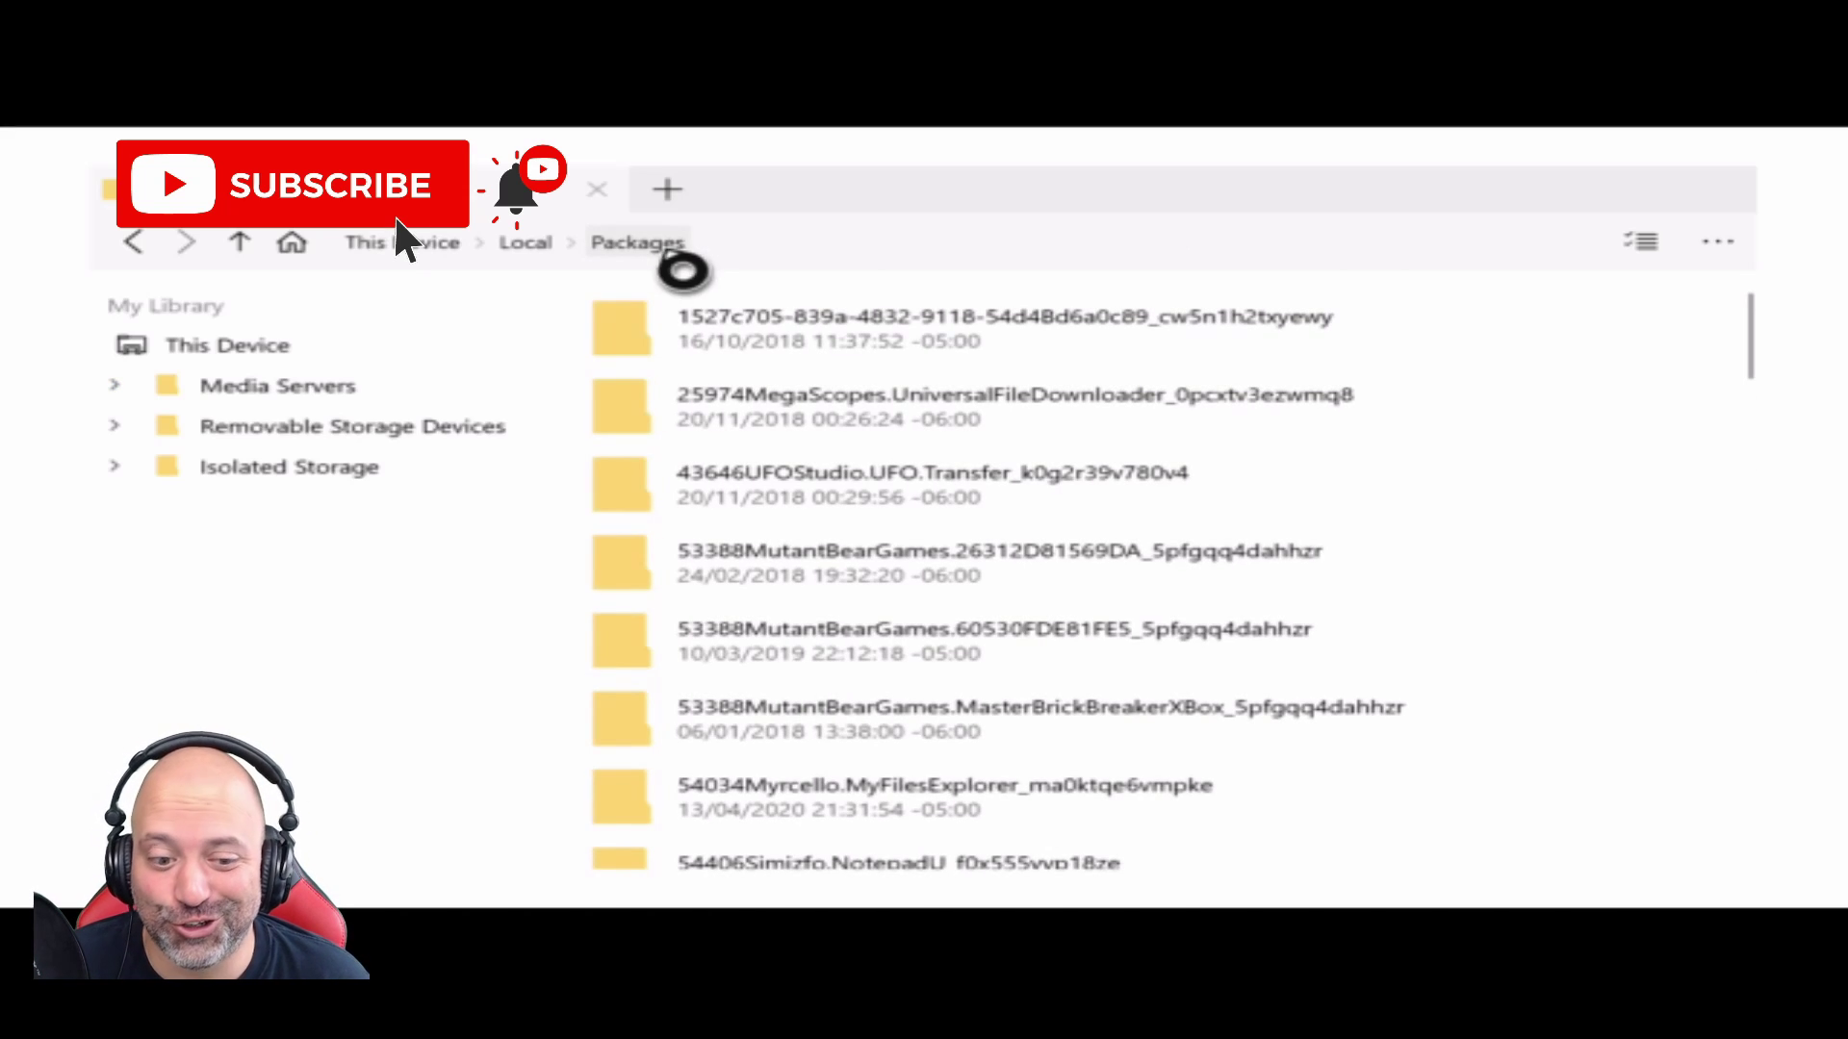
pyautogui.scroll(-10, 1319, 475)
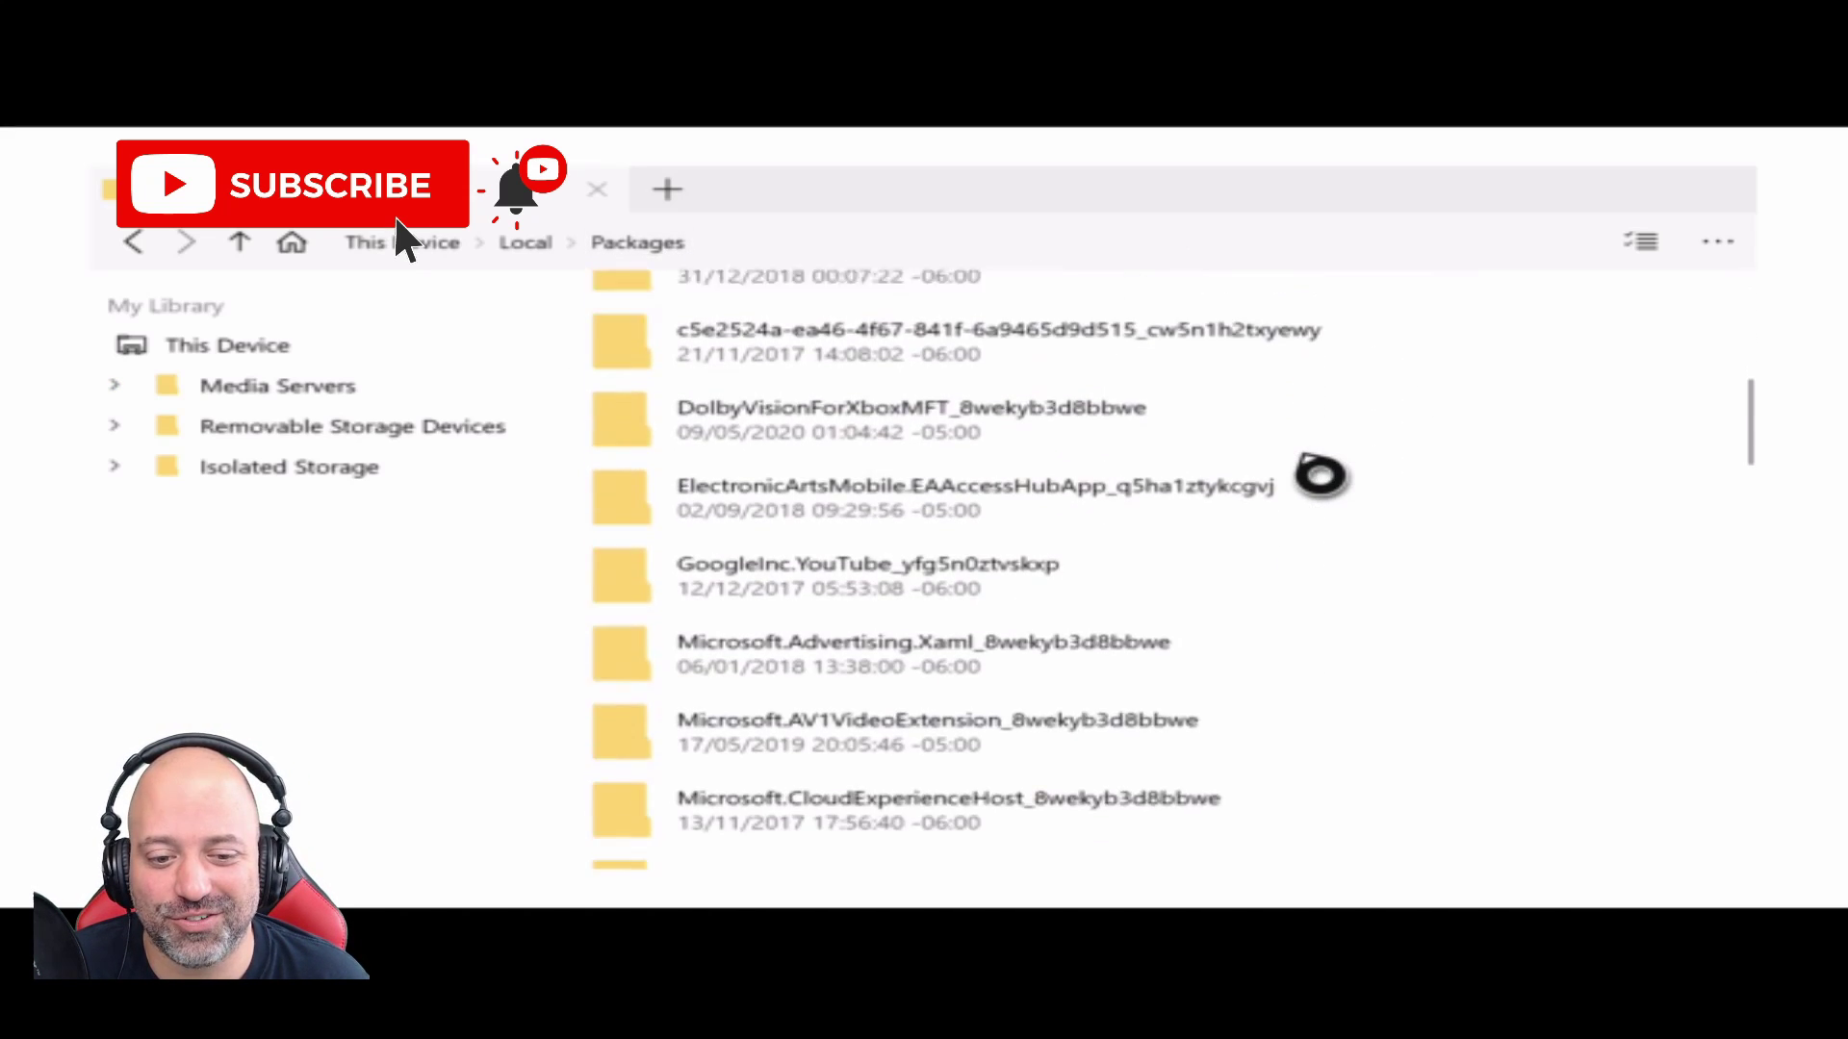
pyautogui.scroll(-9, 1319, 475)
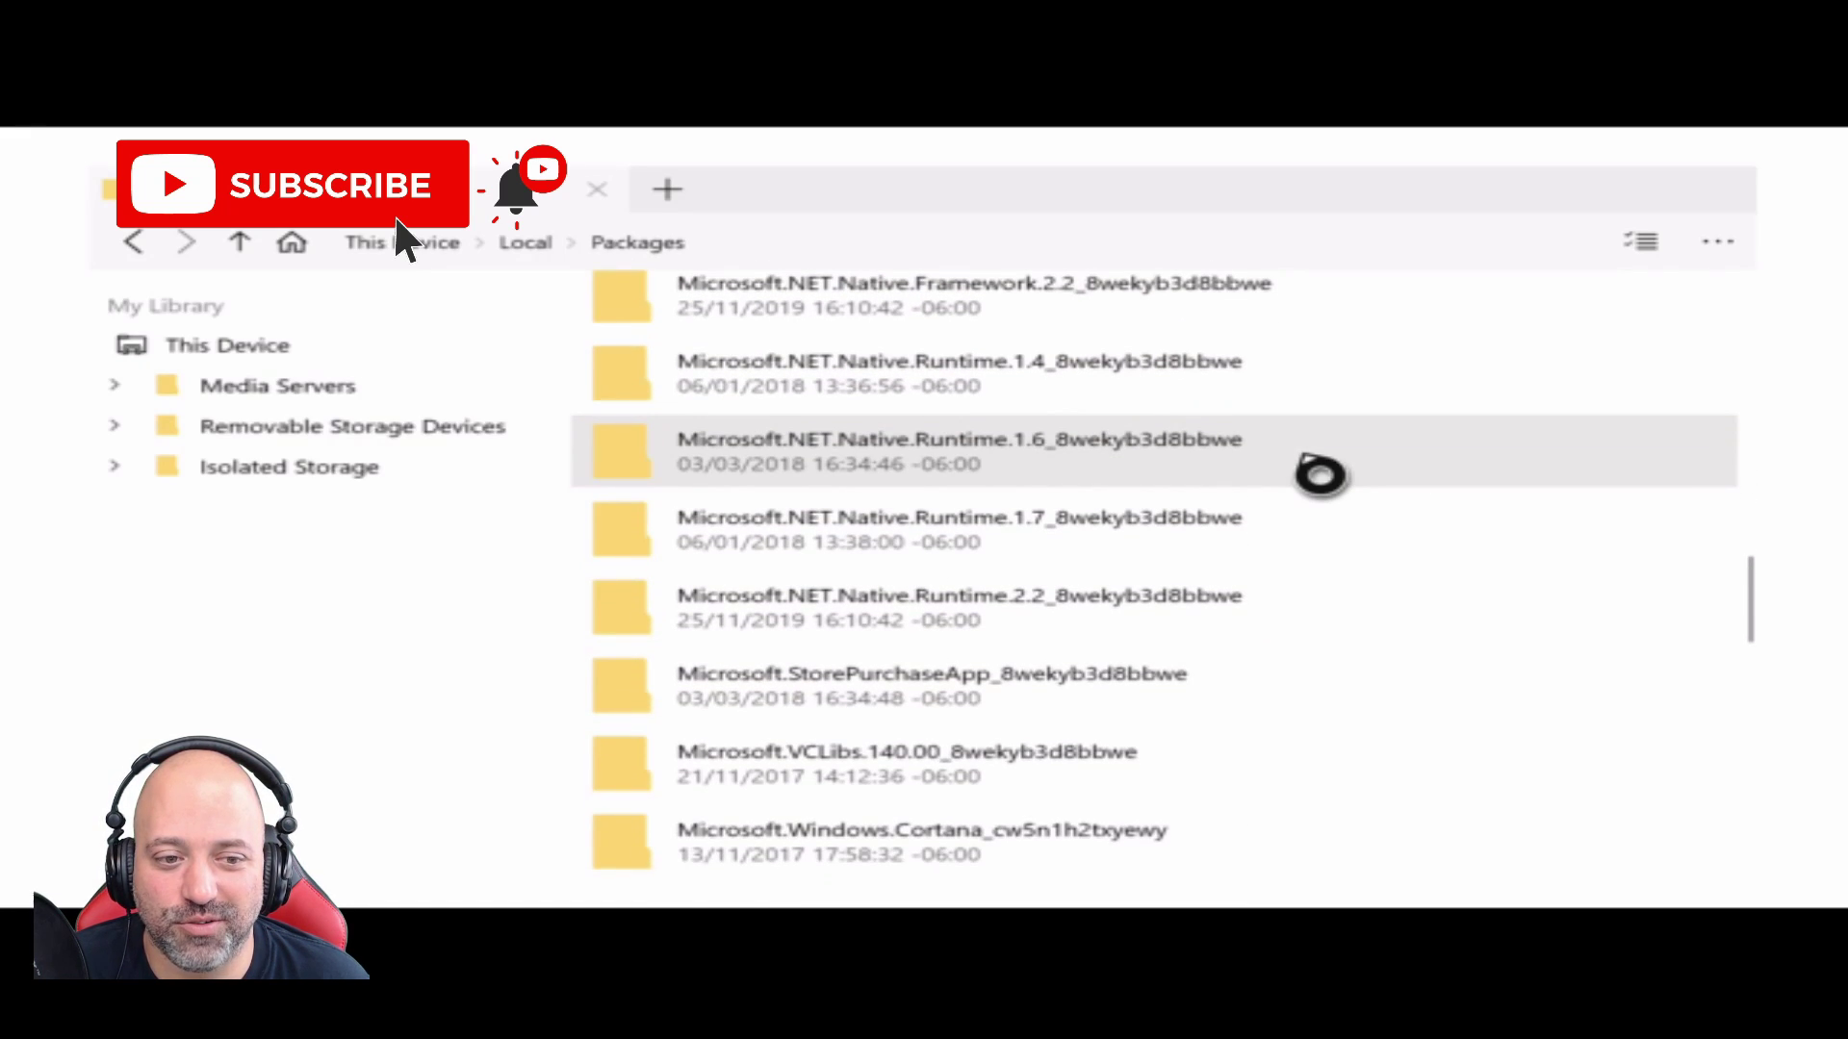
pyautogui.scroll(6, 1319, 475)
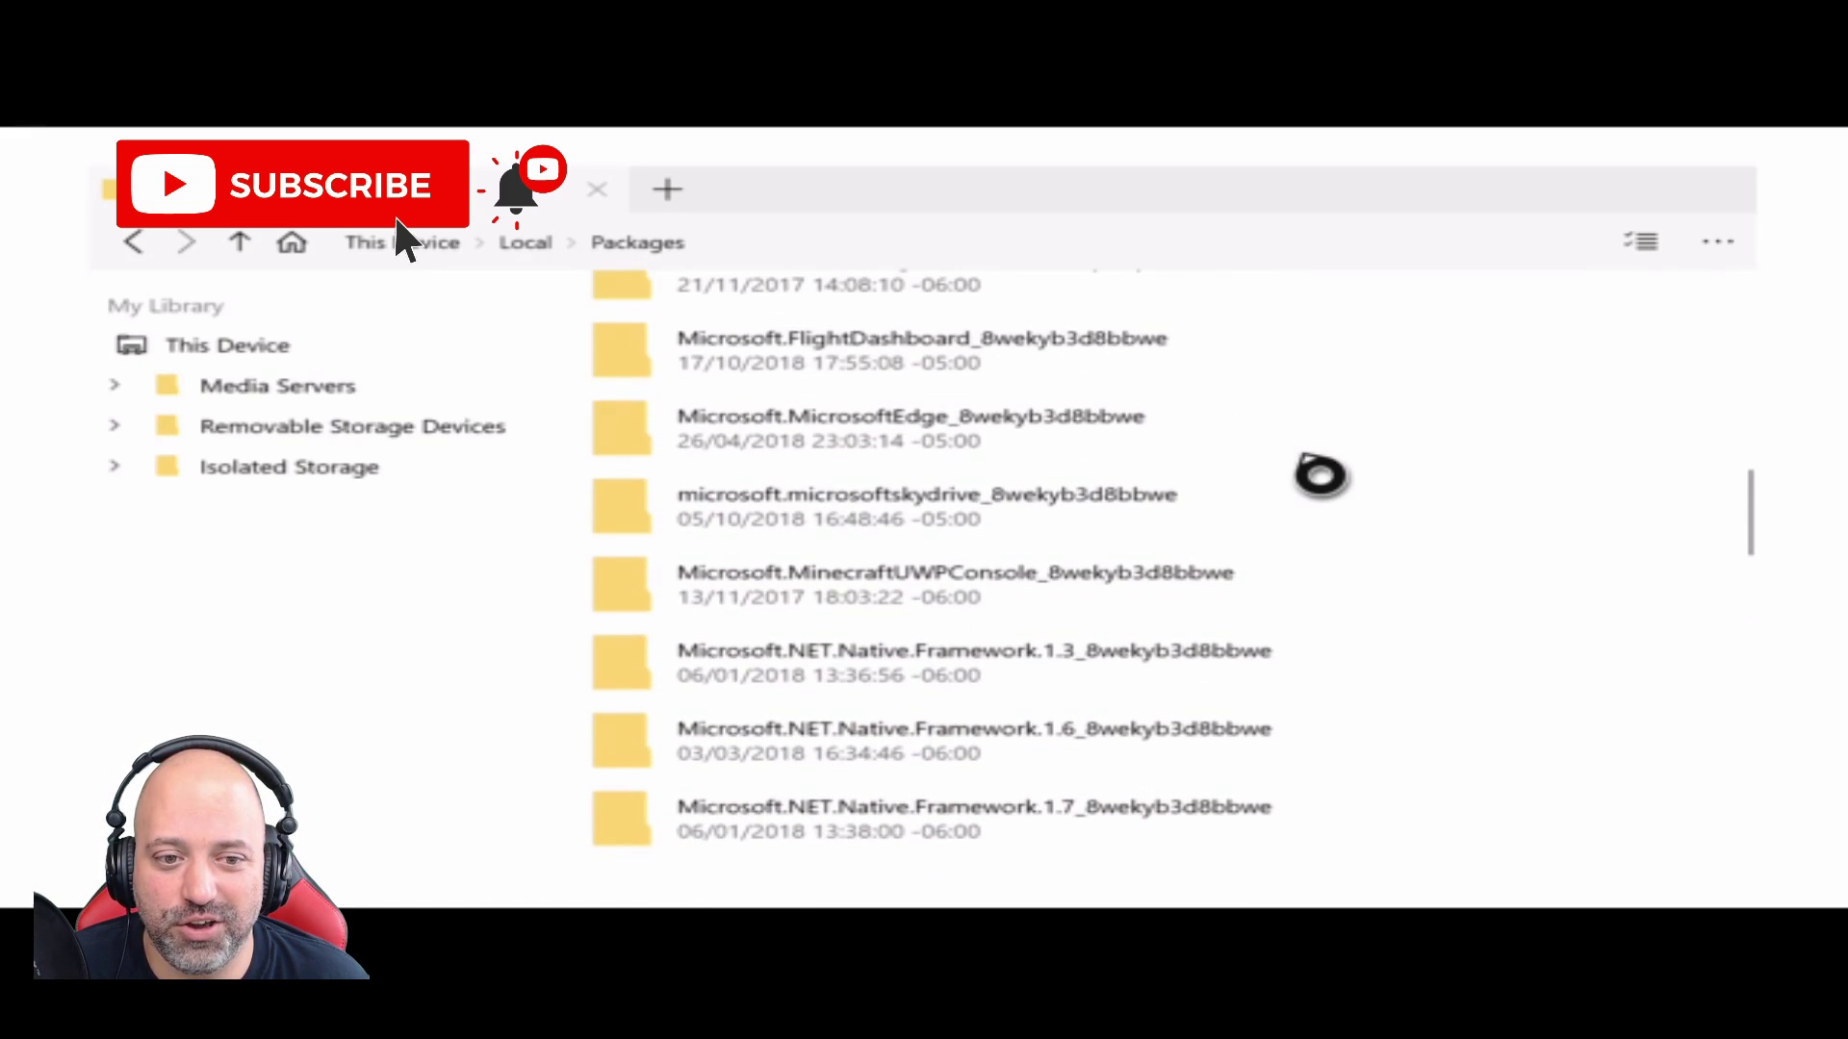
pyautogui.scroll(1, 1010, 472)
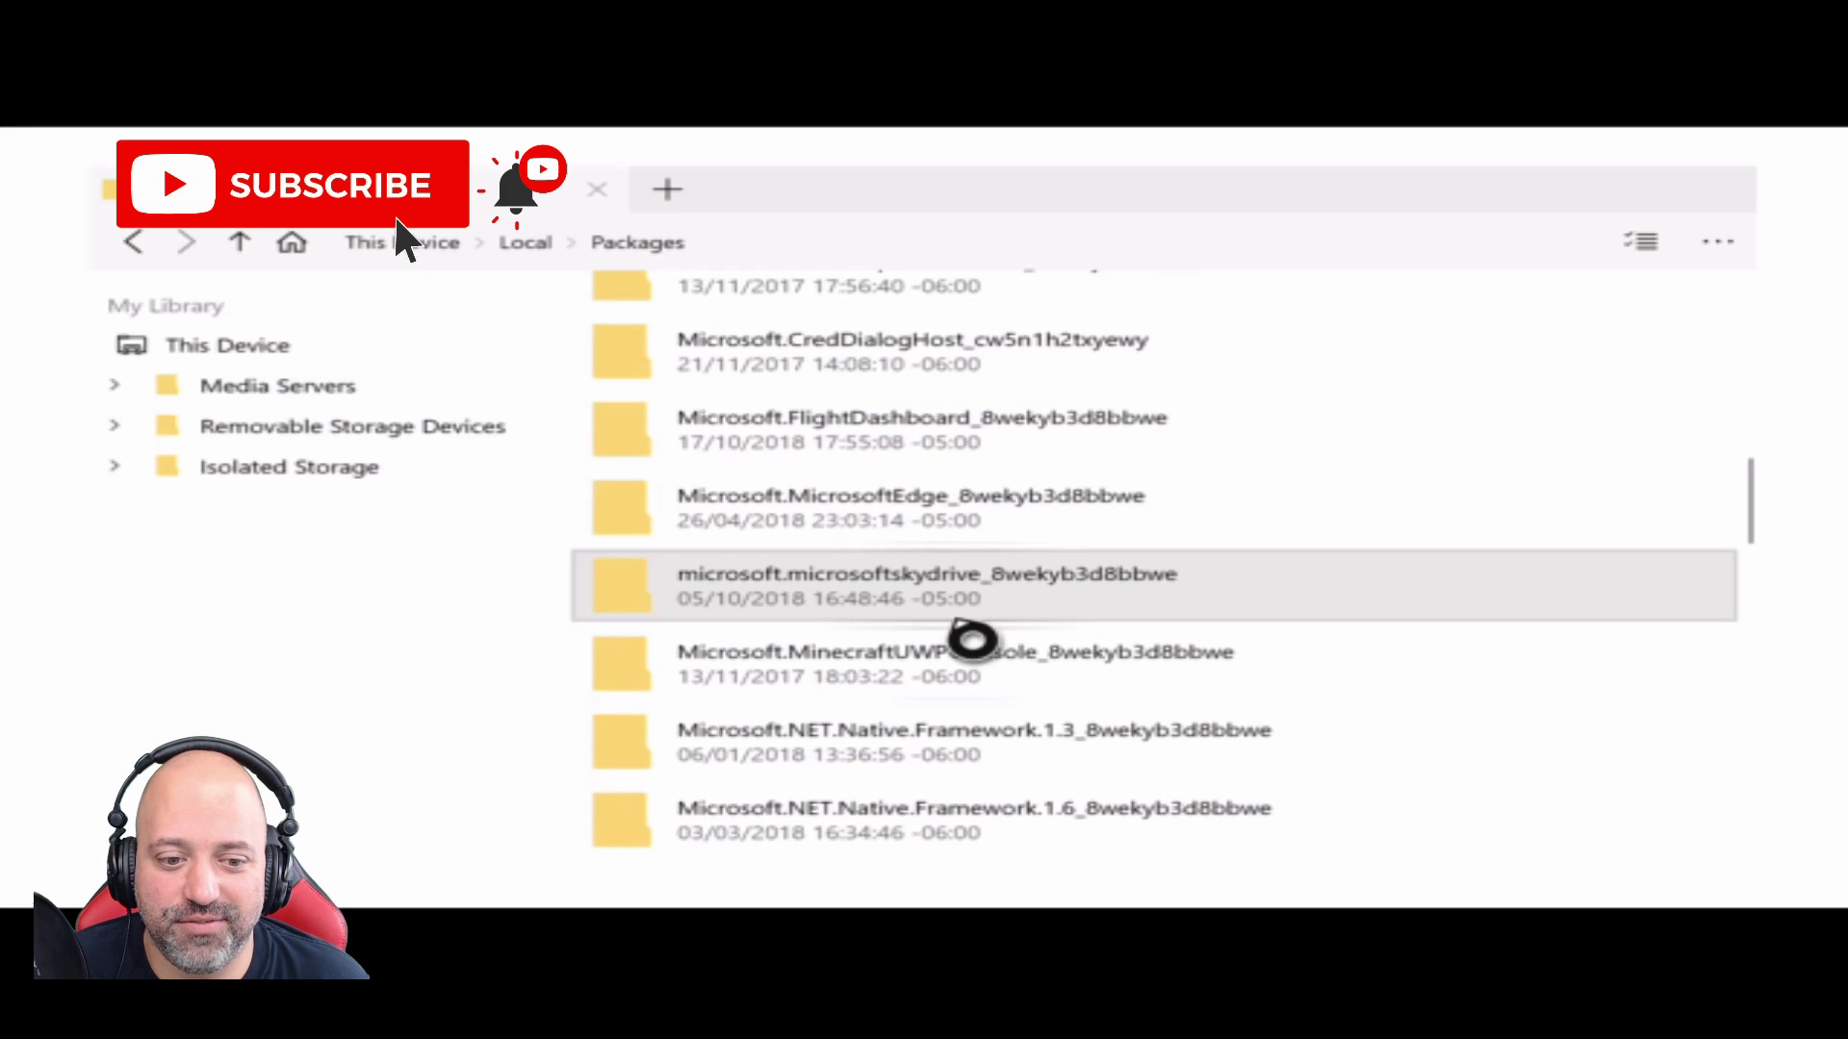
# Step: Open Microsoft.MinecraftUWPConsole › LocalState › games › com.mojang › minecraftWorlds
pyautogui.doubleClick(1030, 688)
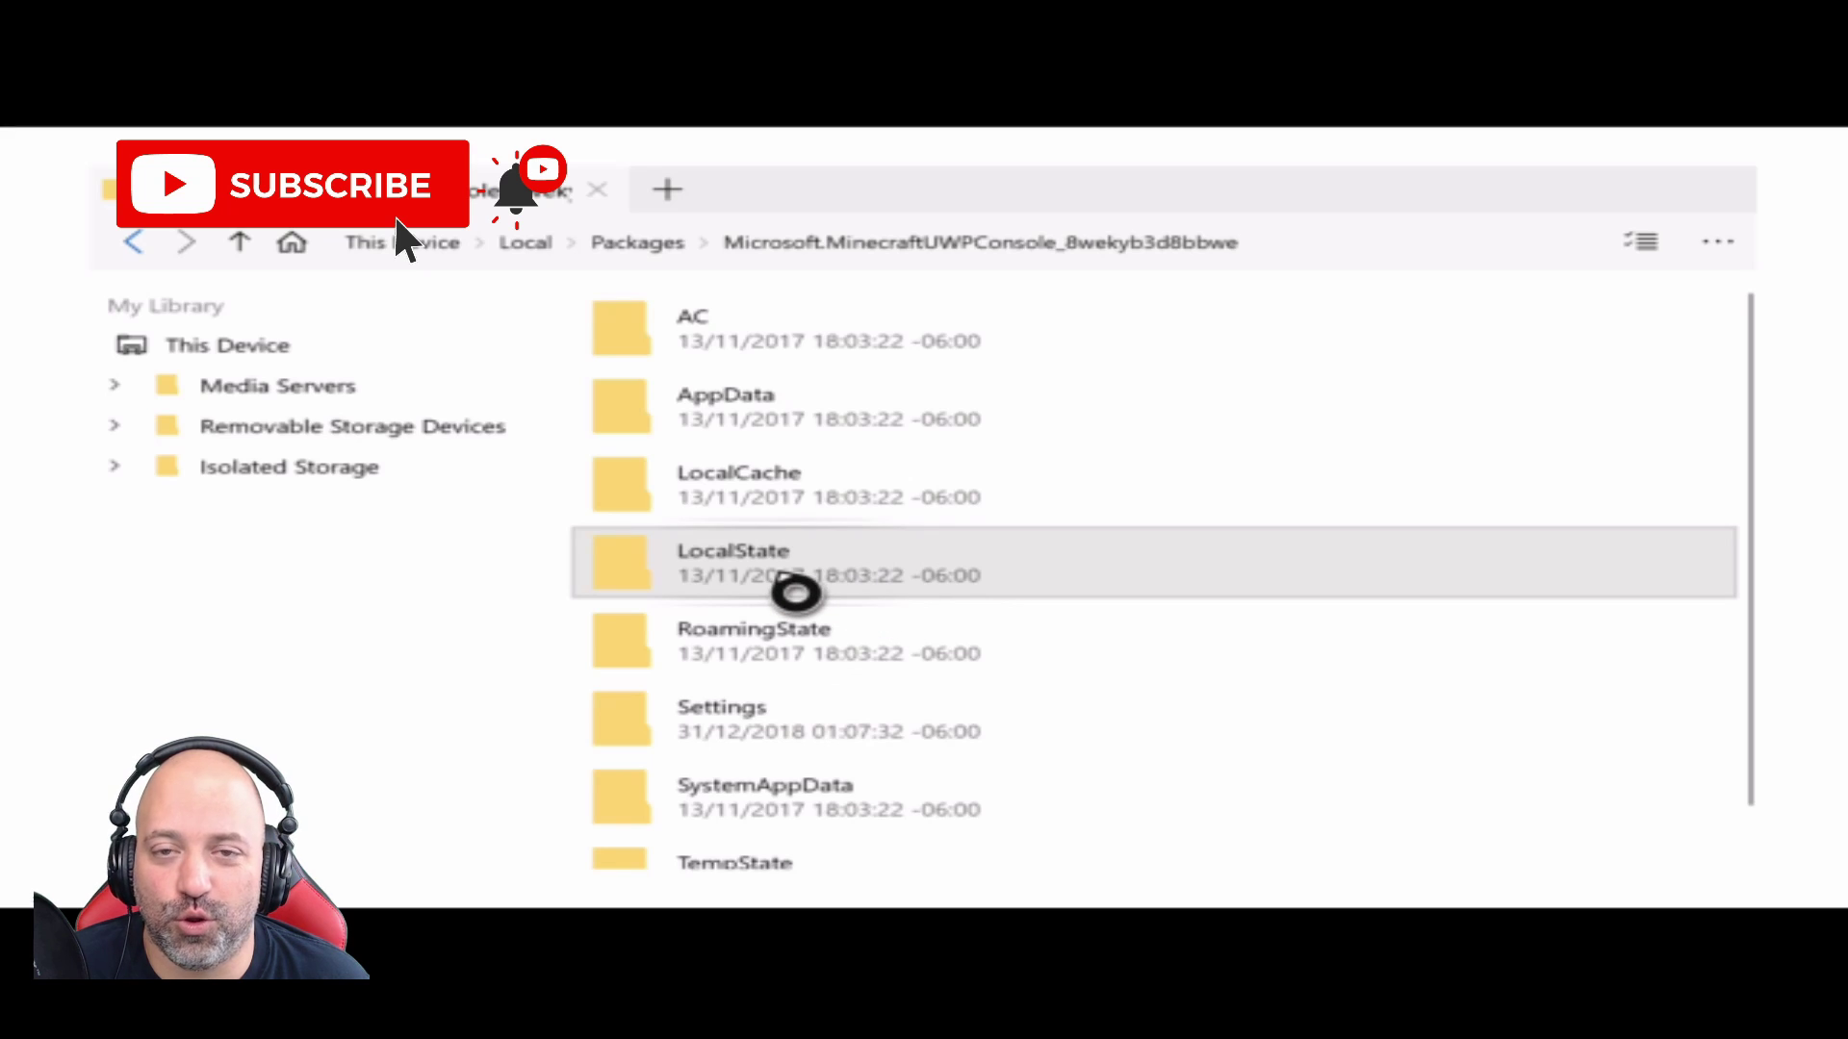
pyautogui.doubleClick(796, 594)
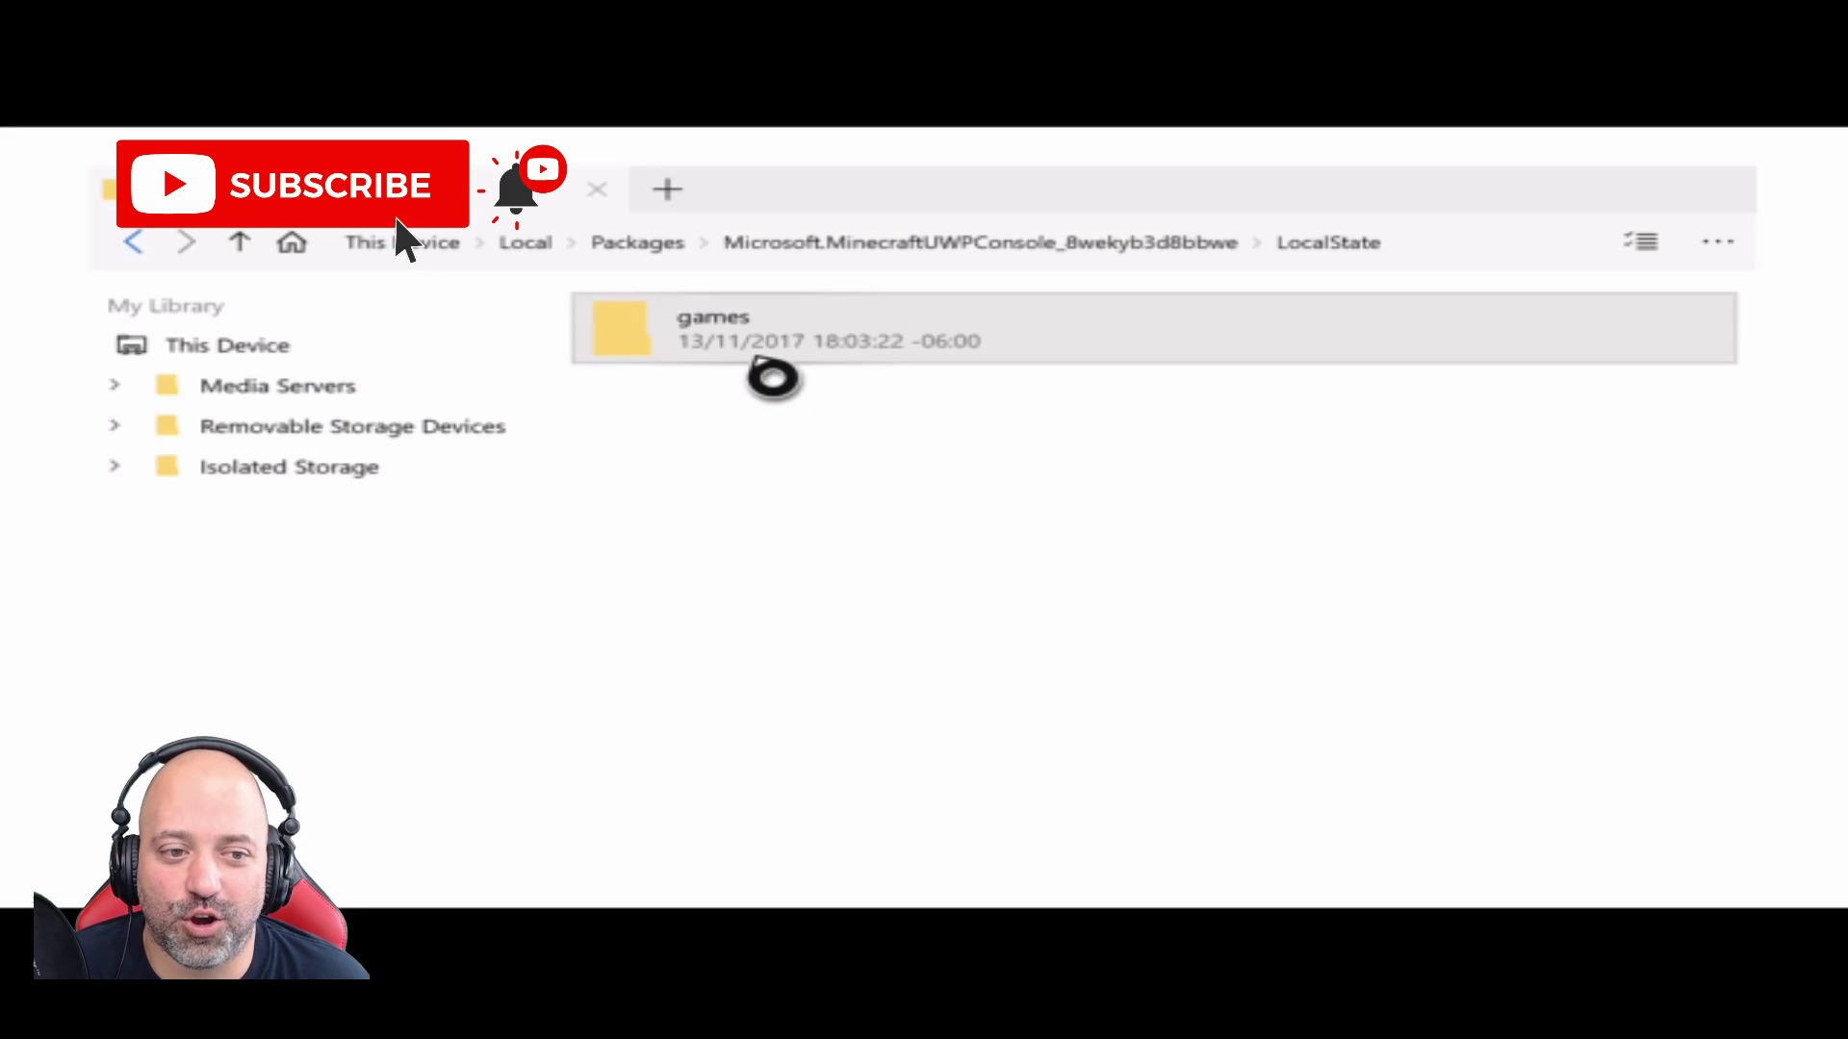
pyautogui.doubleClick(765, 362)
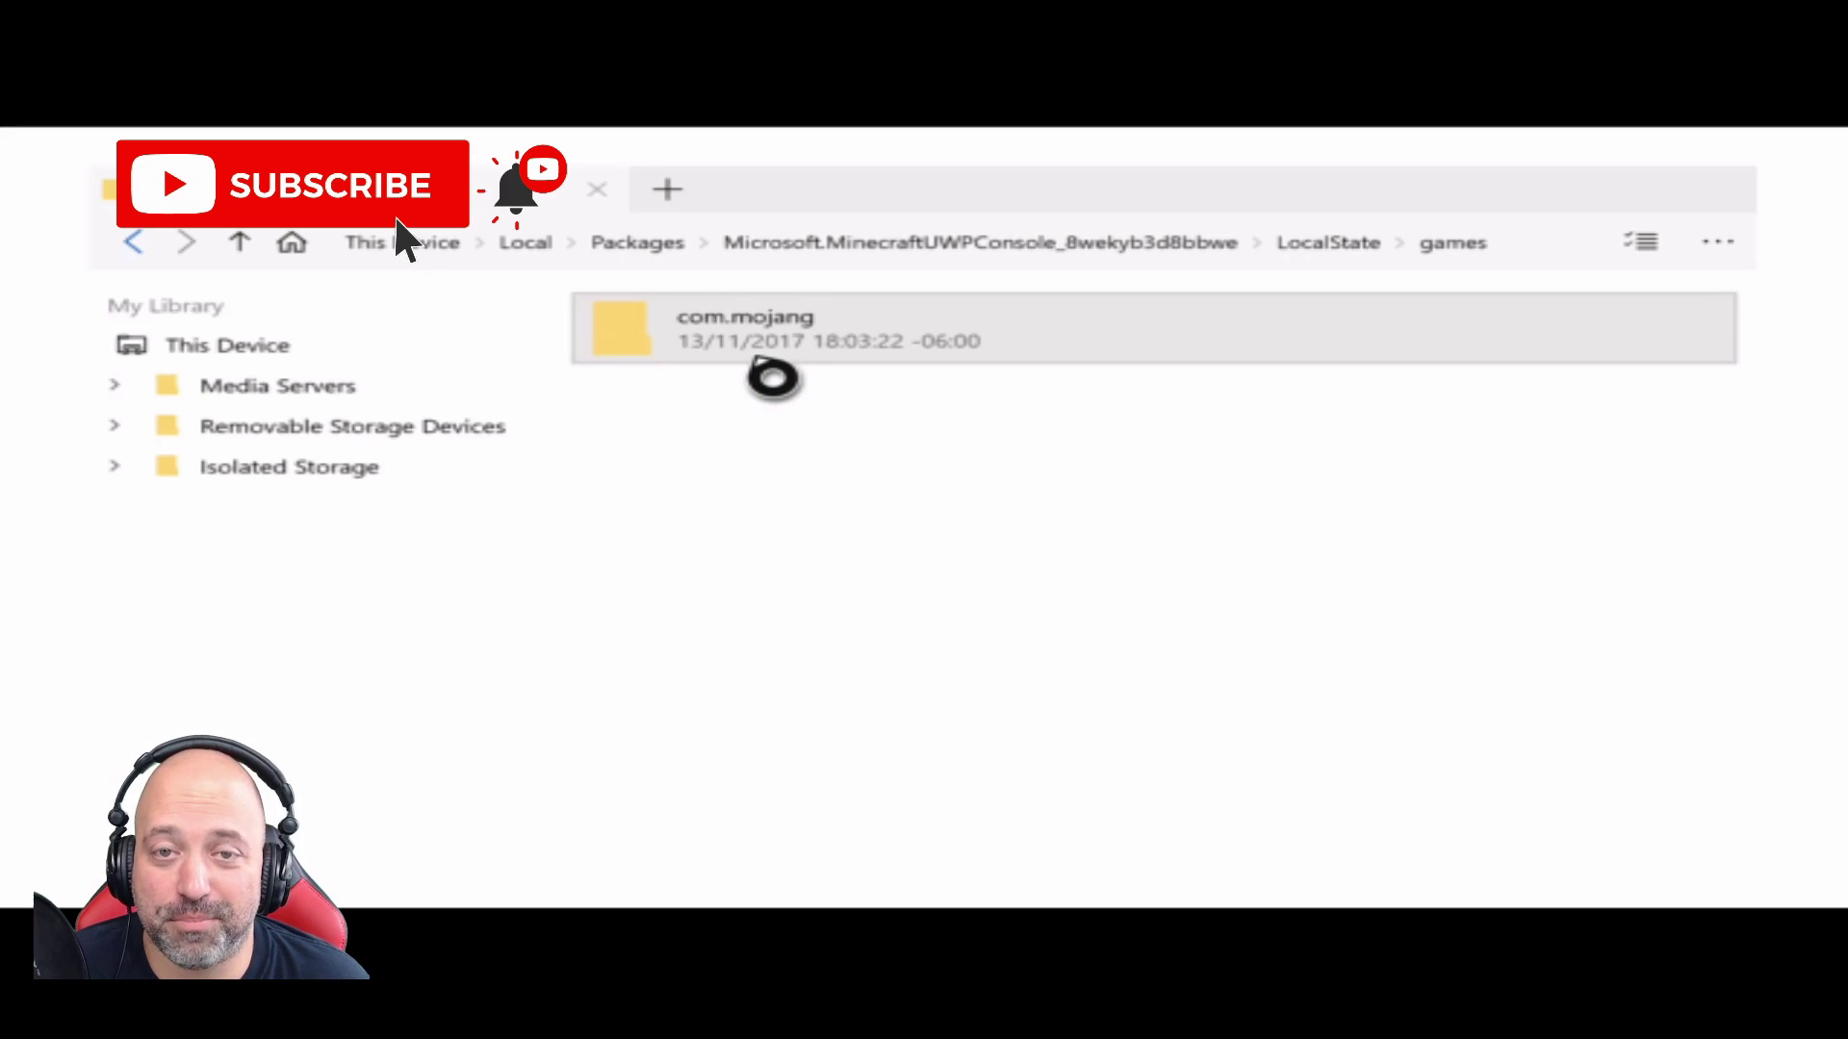
pyautogui.doubleClick(765, 365)
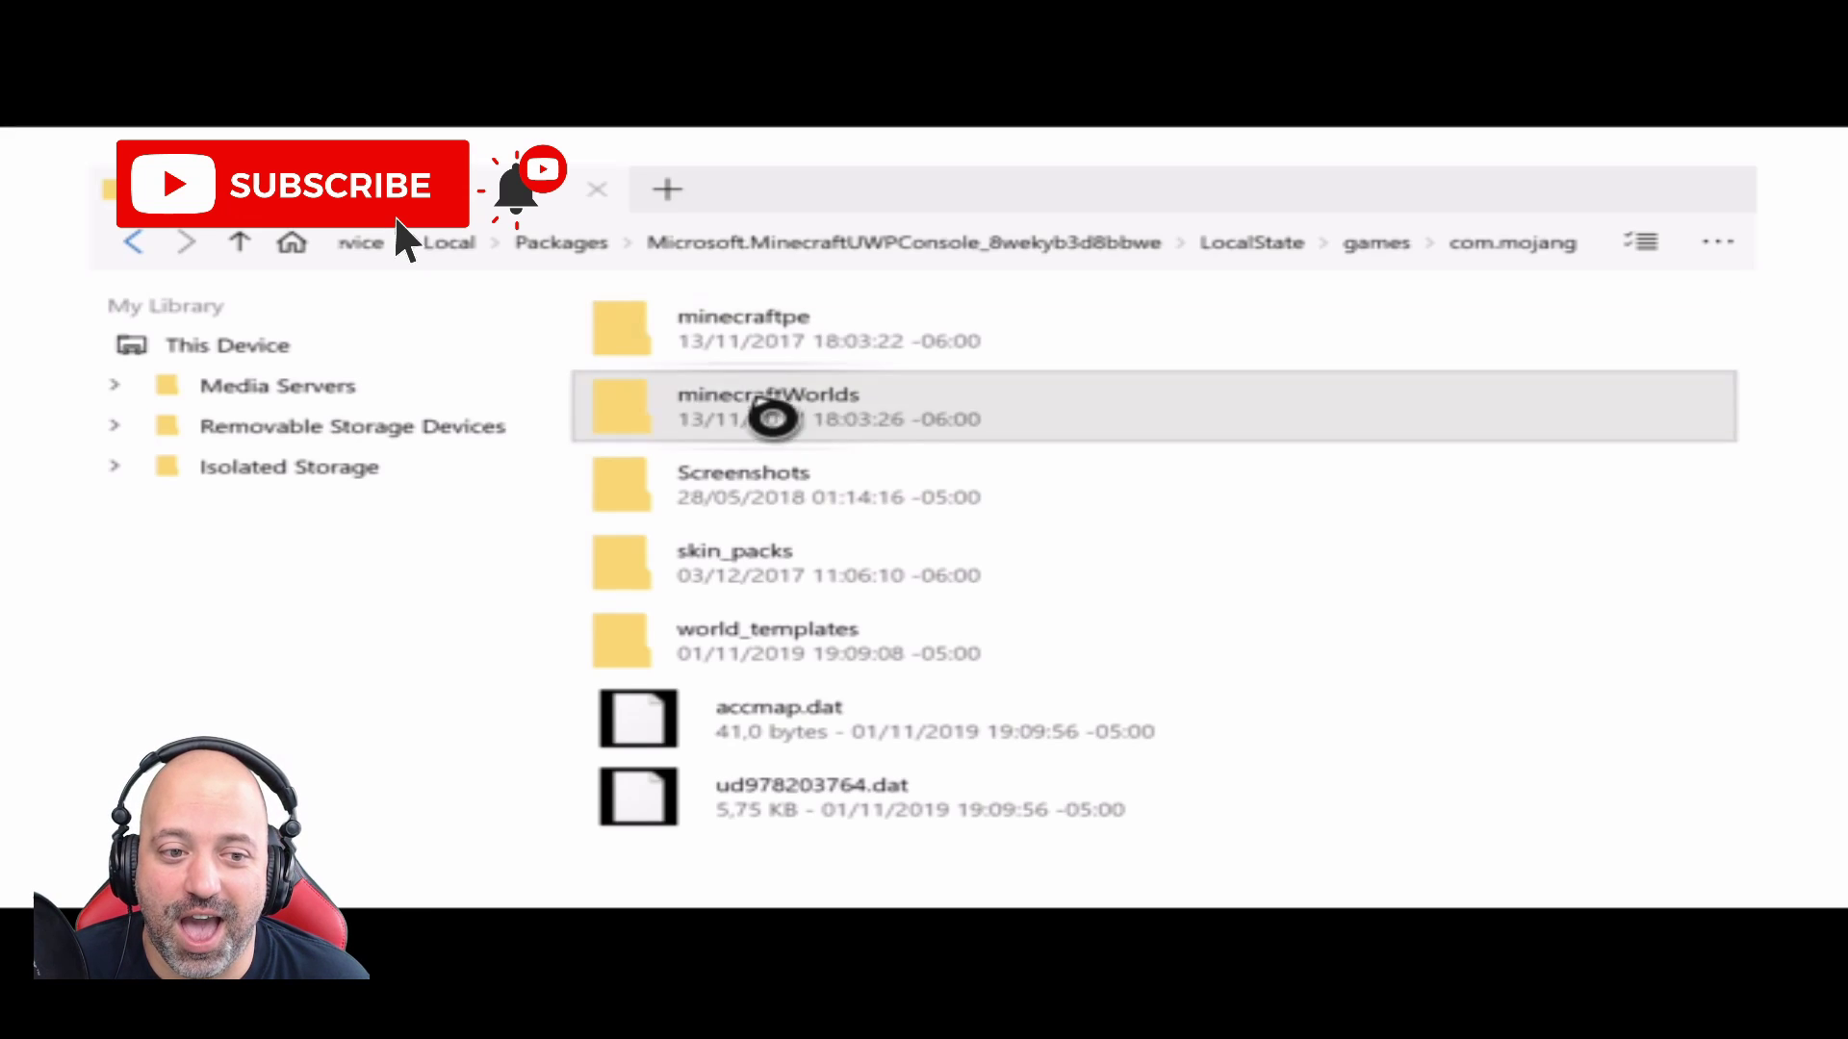
pyautogui.doubleClick(821, 443)
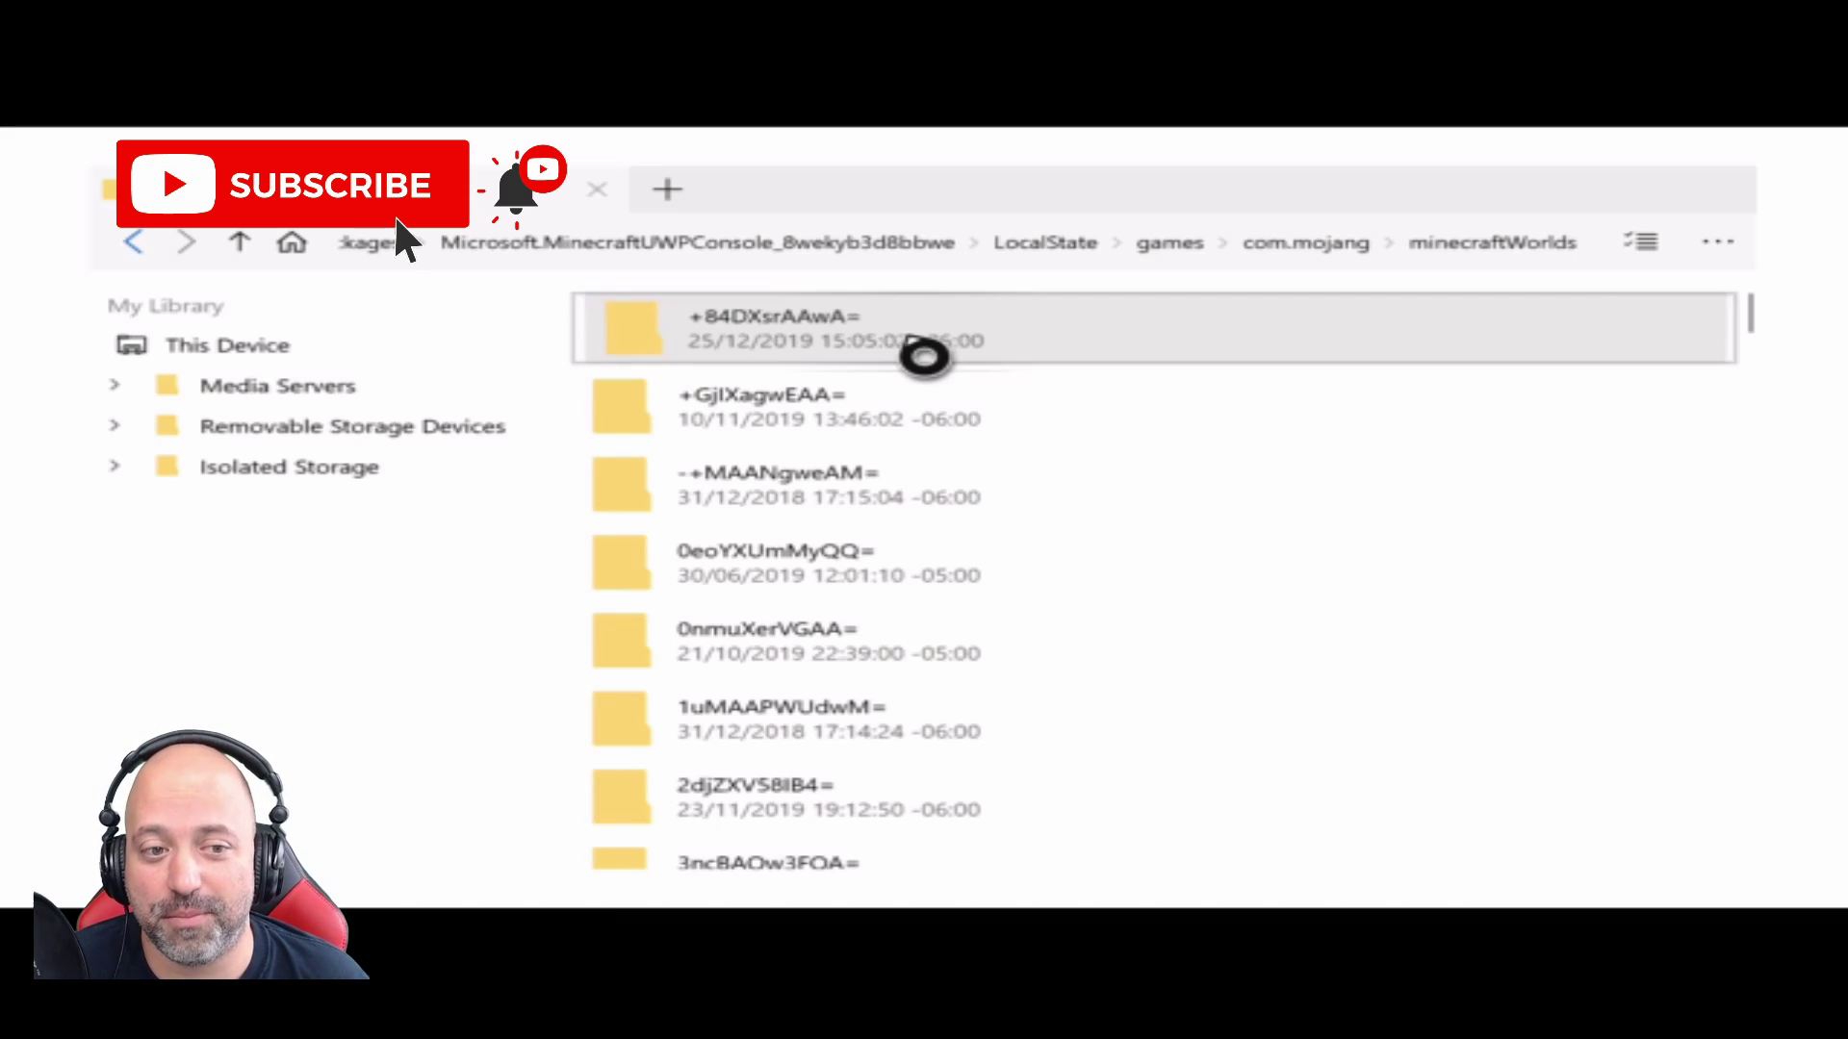
# Step: Delete the +84DXsrAAwA= world folder, then look through the remaining world folders down to zQYAAlxLAgA=
pyautogui.rightClick(924, 357)
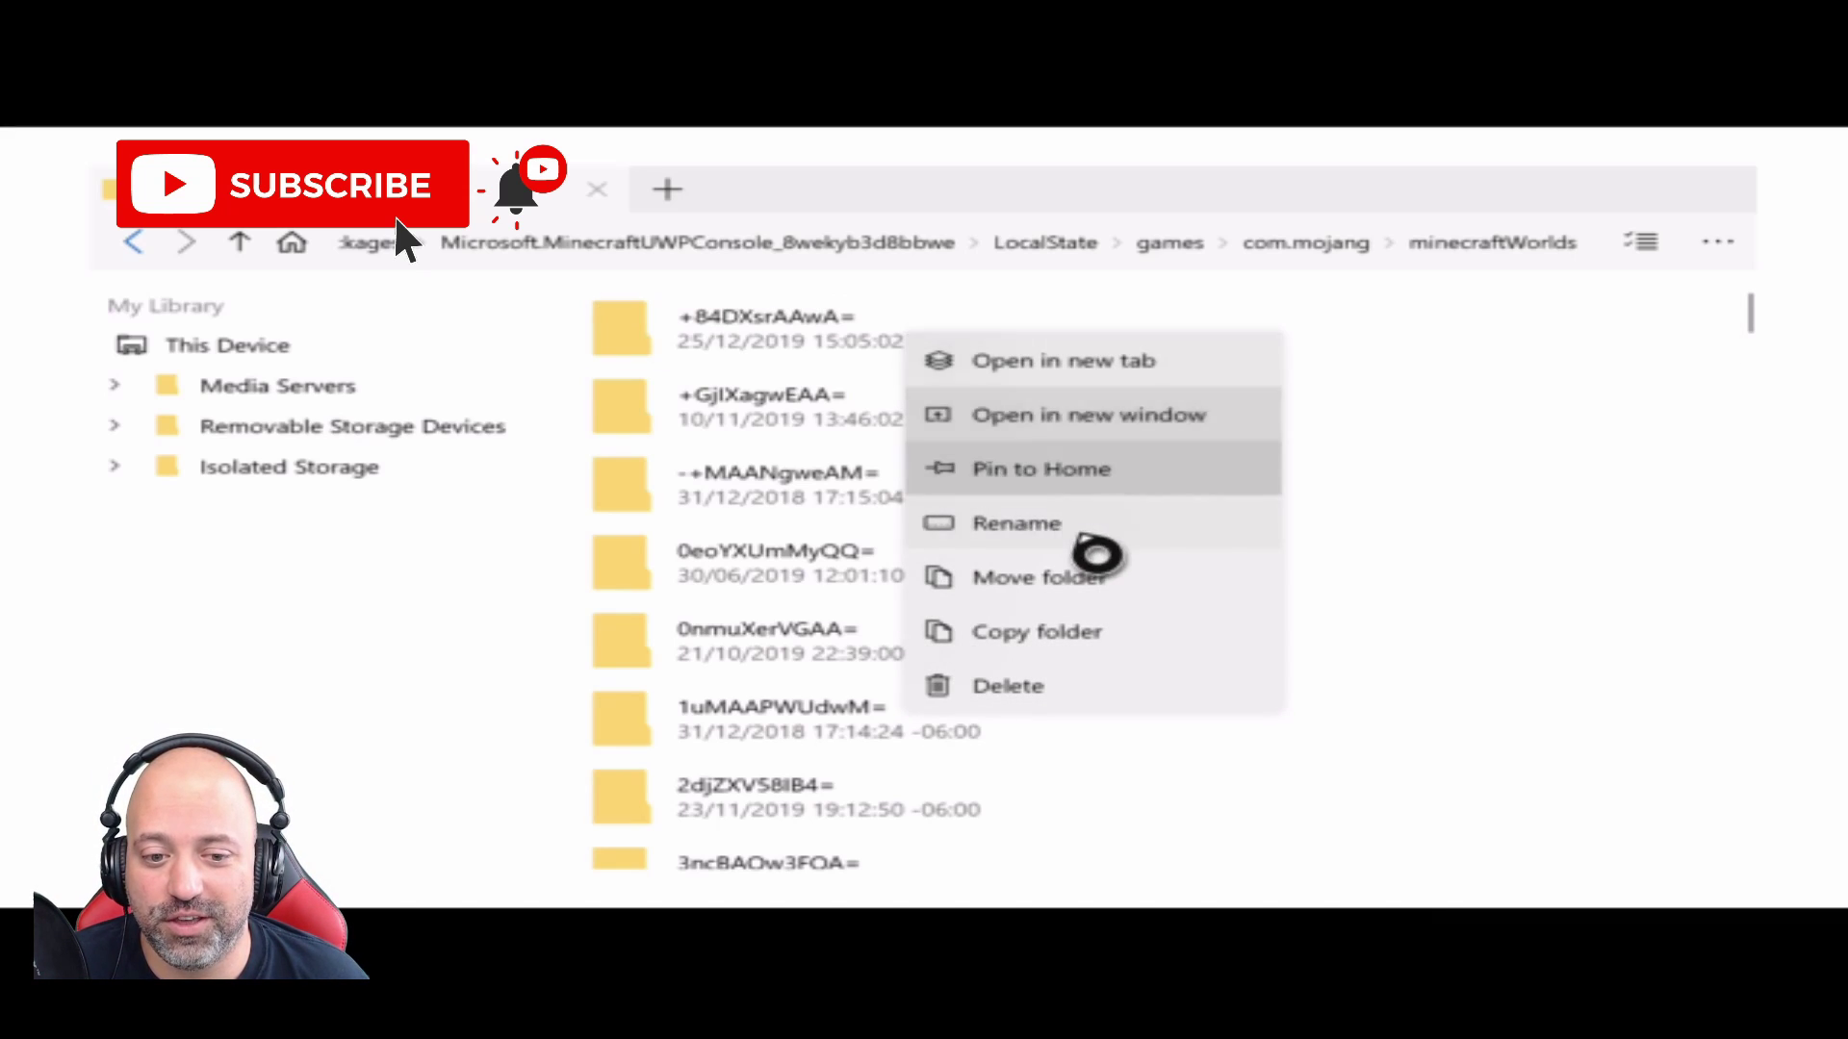
pyautogui.click(1049, 700)
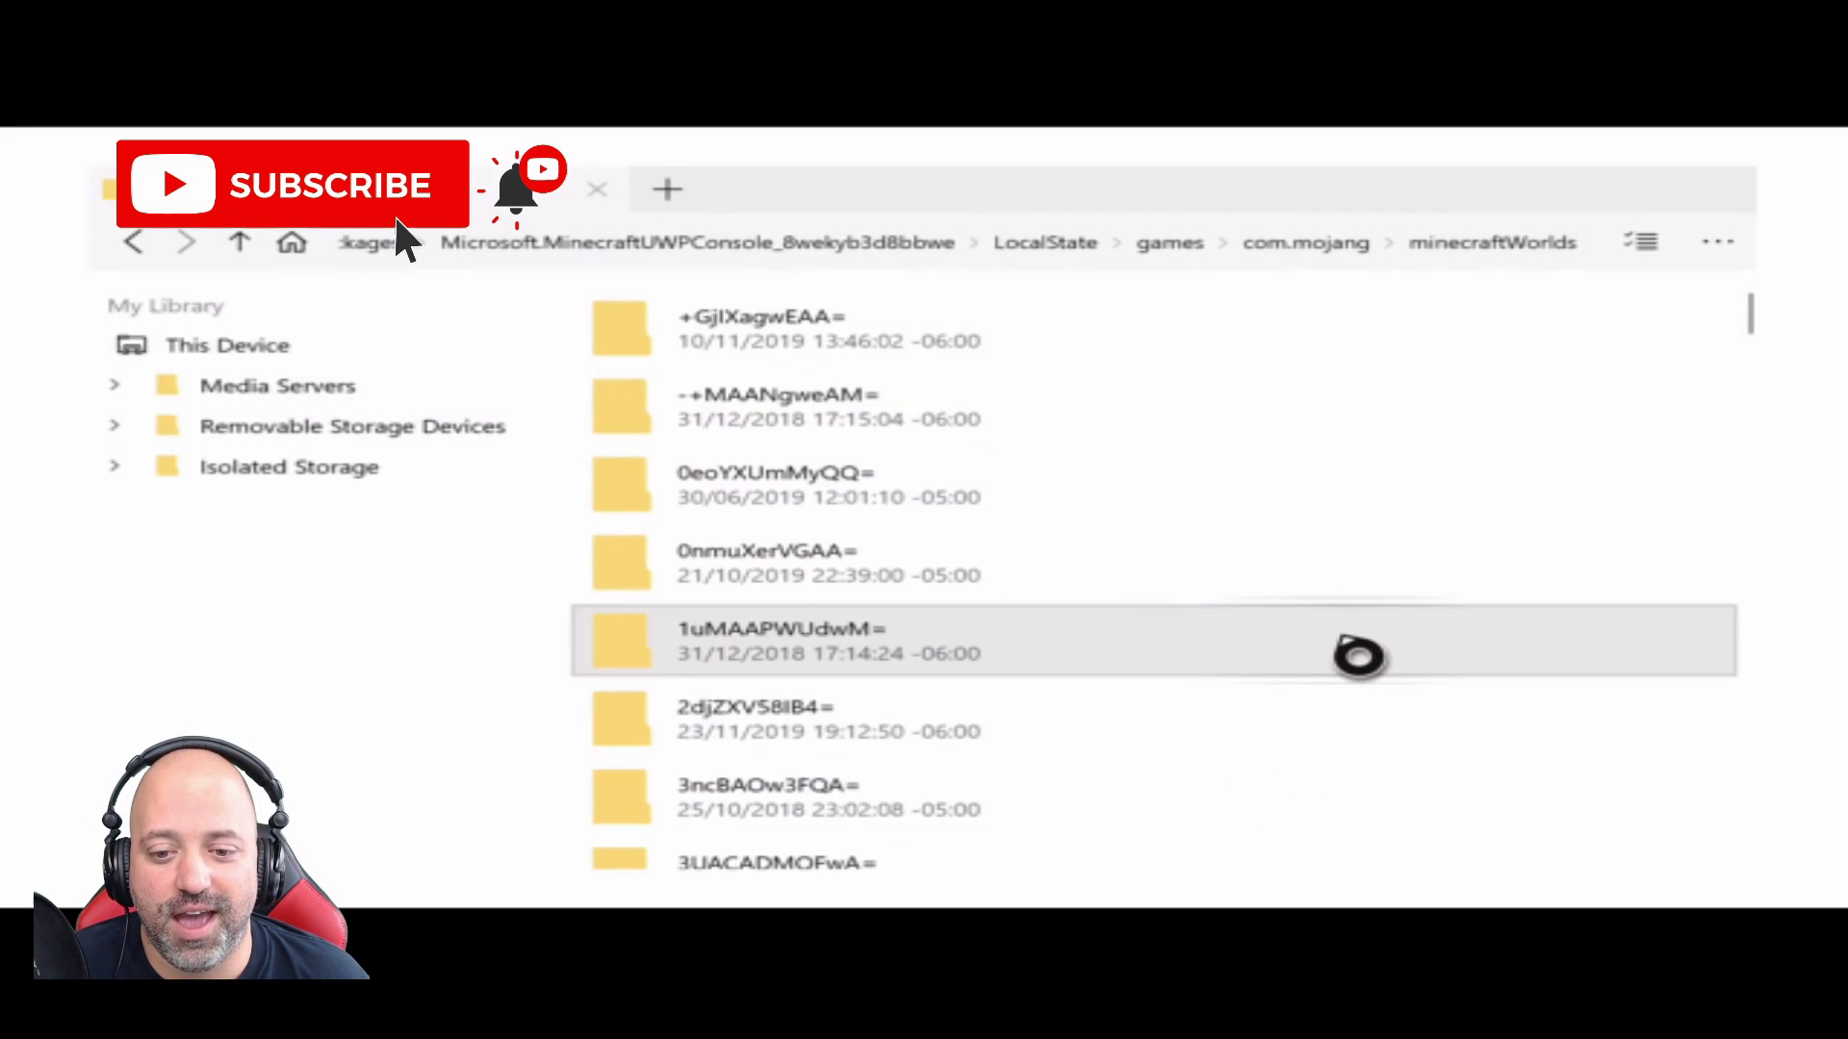
pyautogui.rightClick(1528, 679)
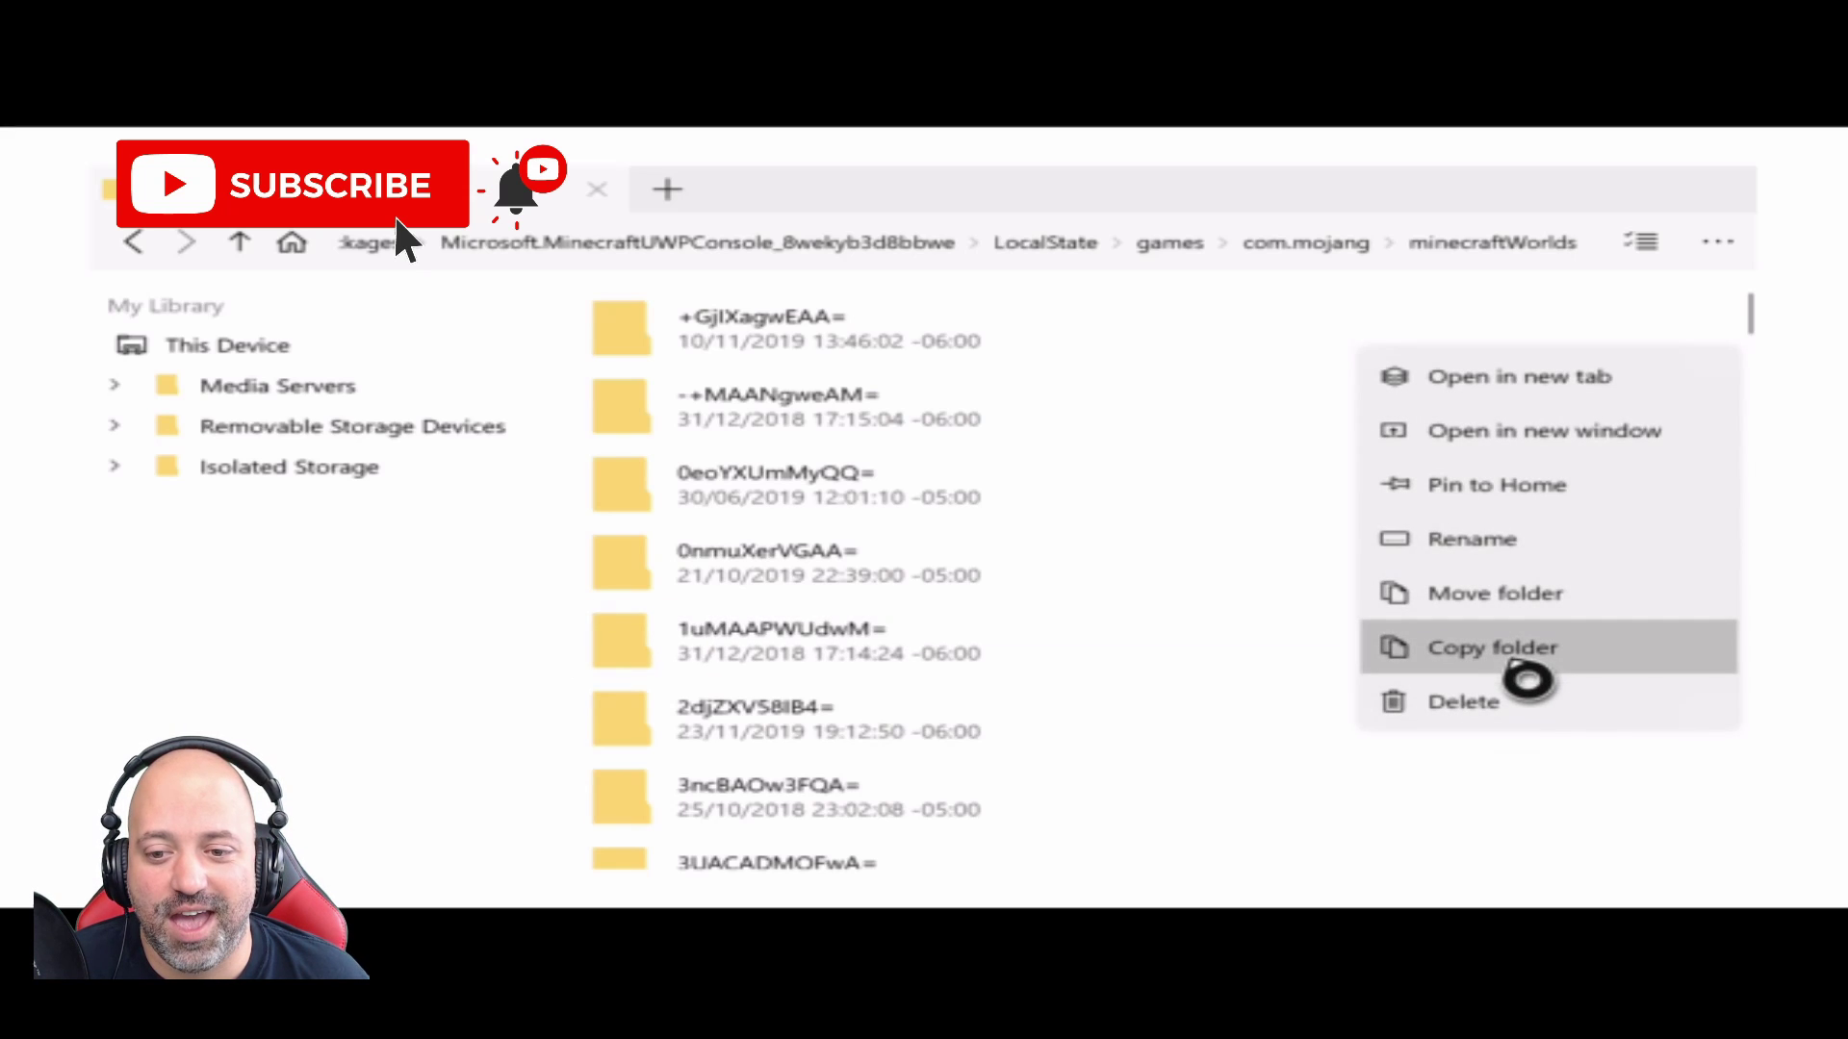
pyautogui.scroll(-5, 1463, 623)
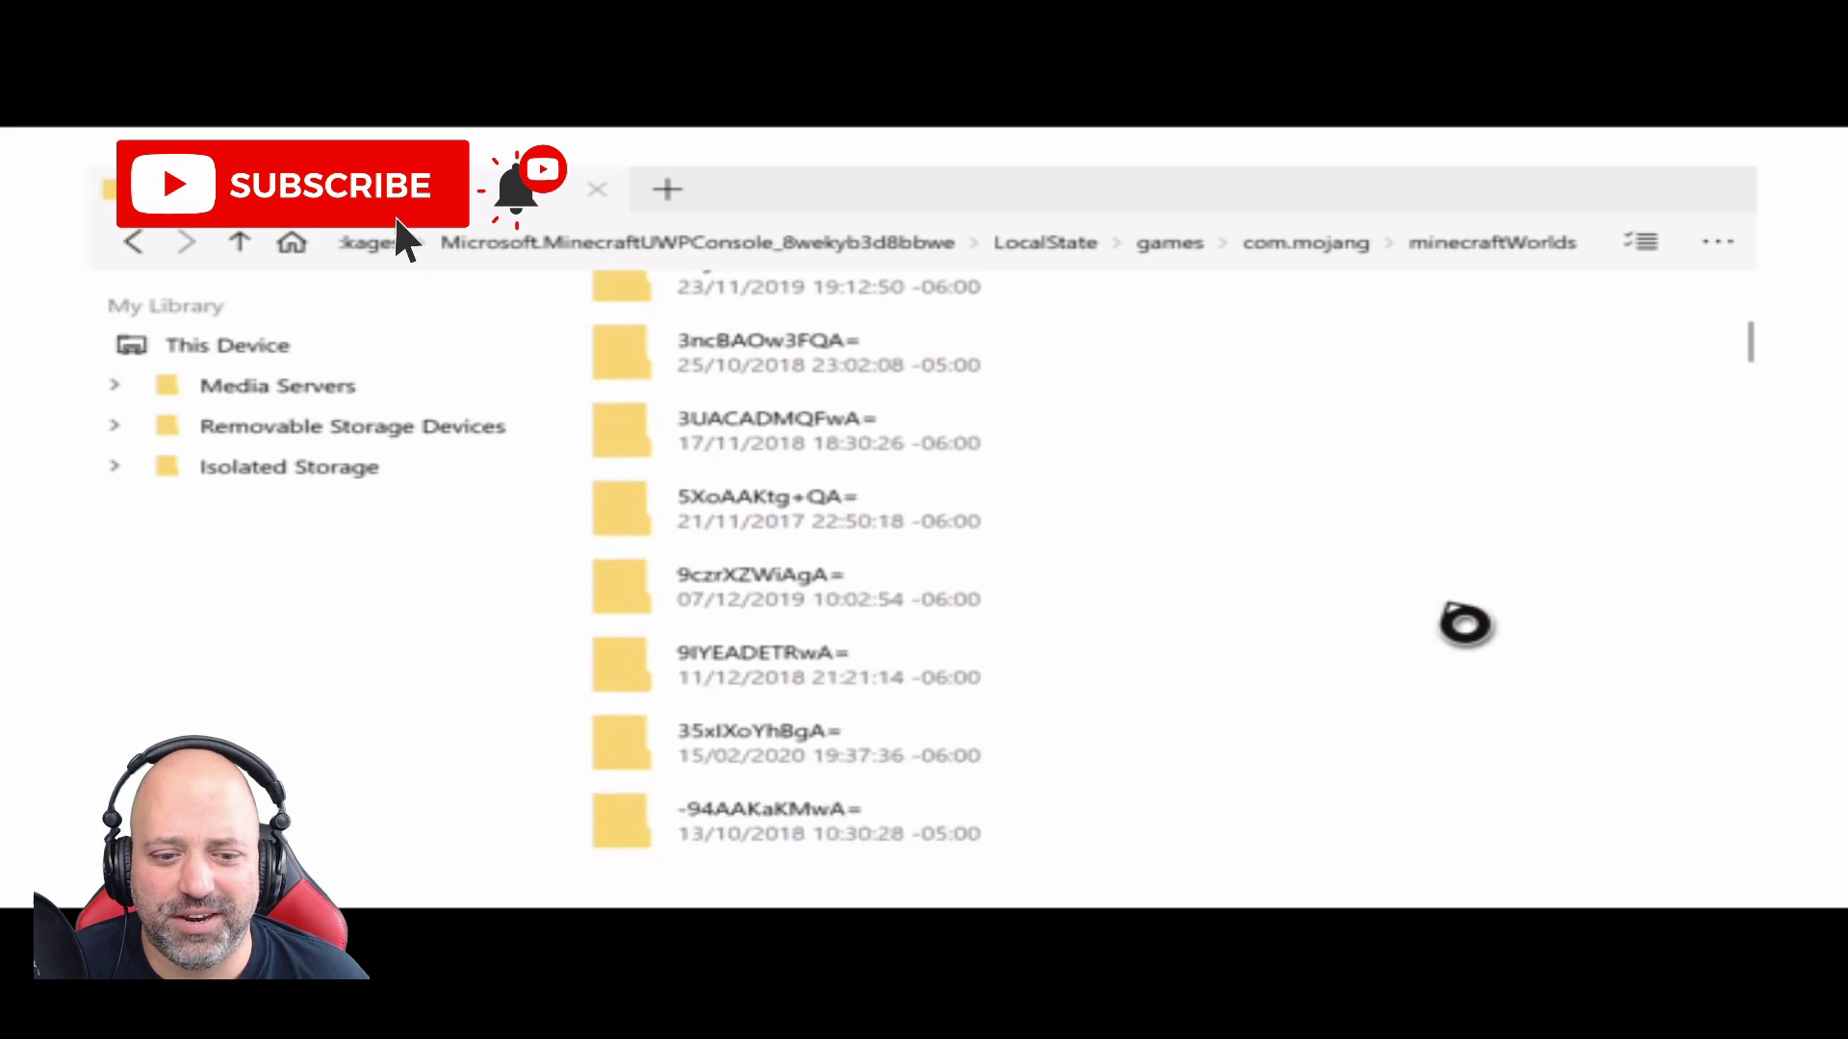
pyautogui.scroll(-12, 1464, 622)
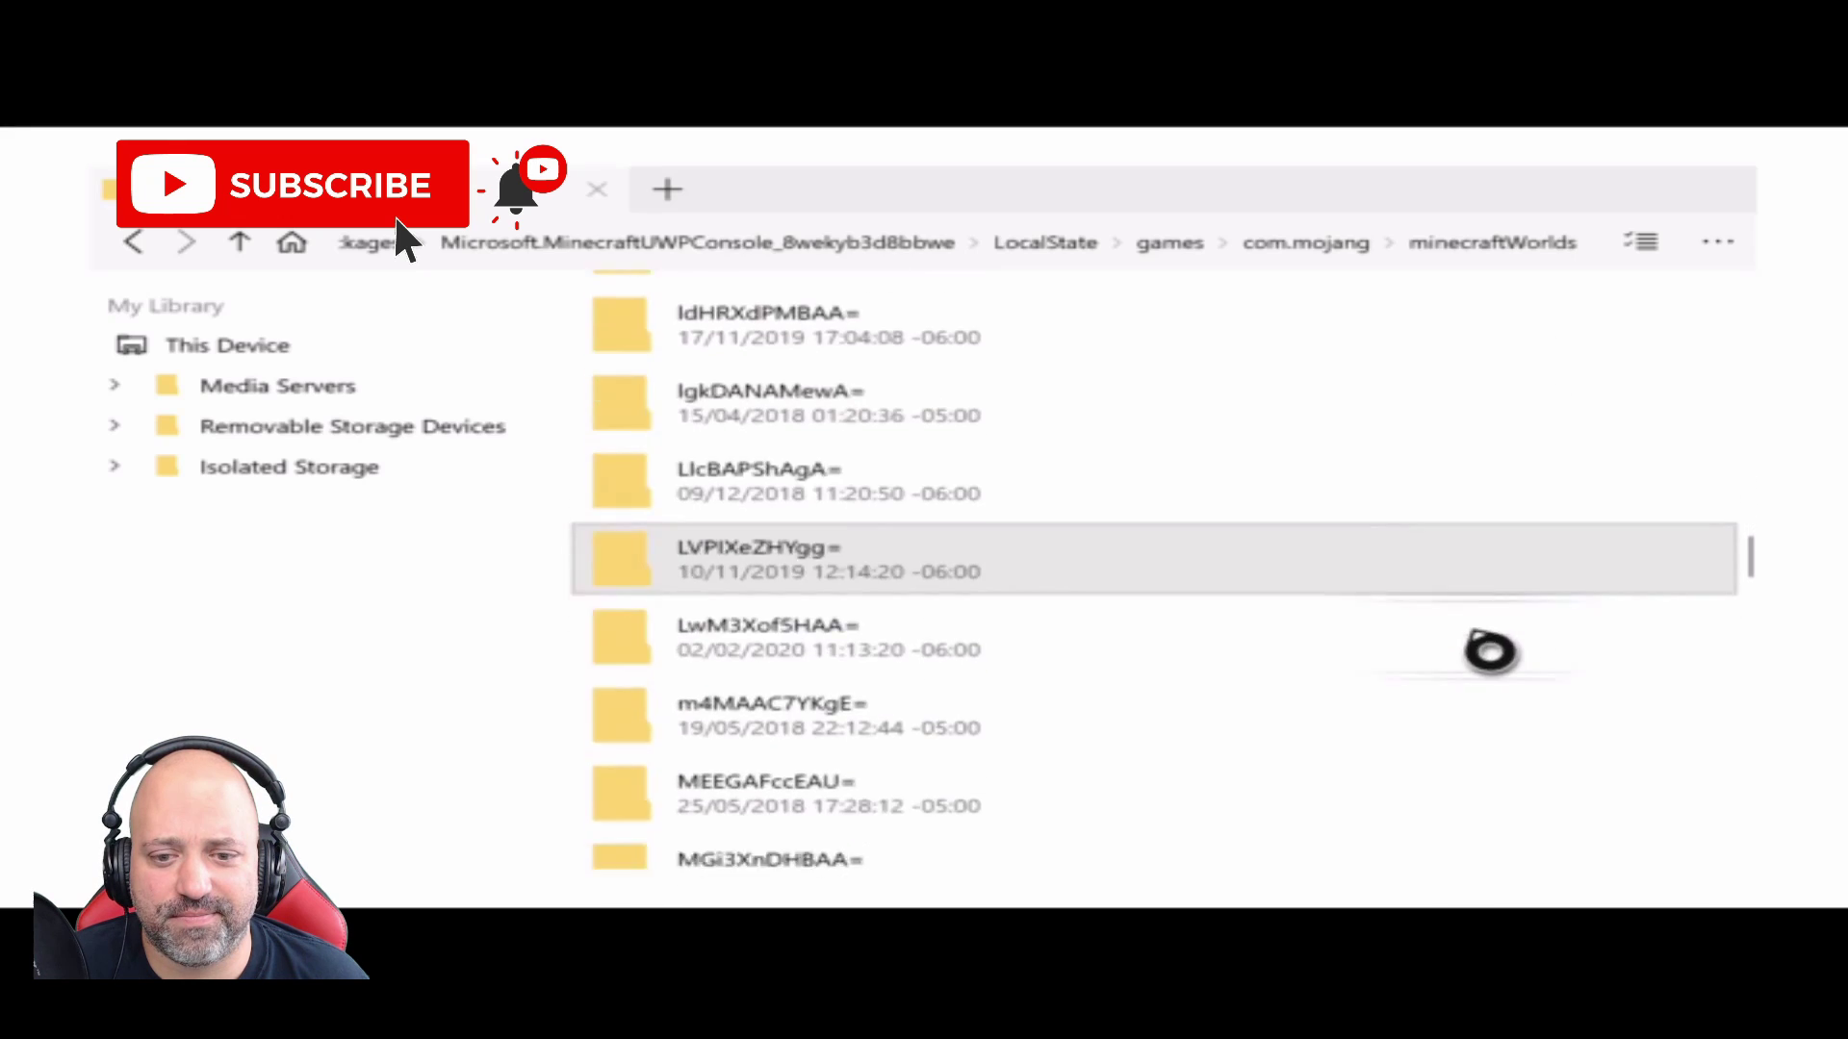
pyautogui.scroll(-10, 1489, 652)
pyautogui.scroll(-3, 1662, 886)
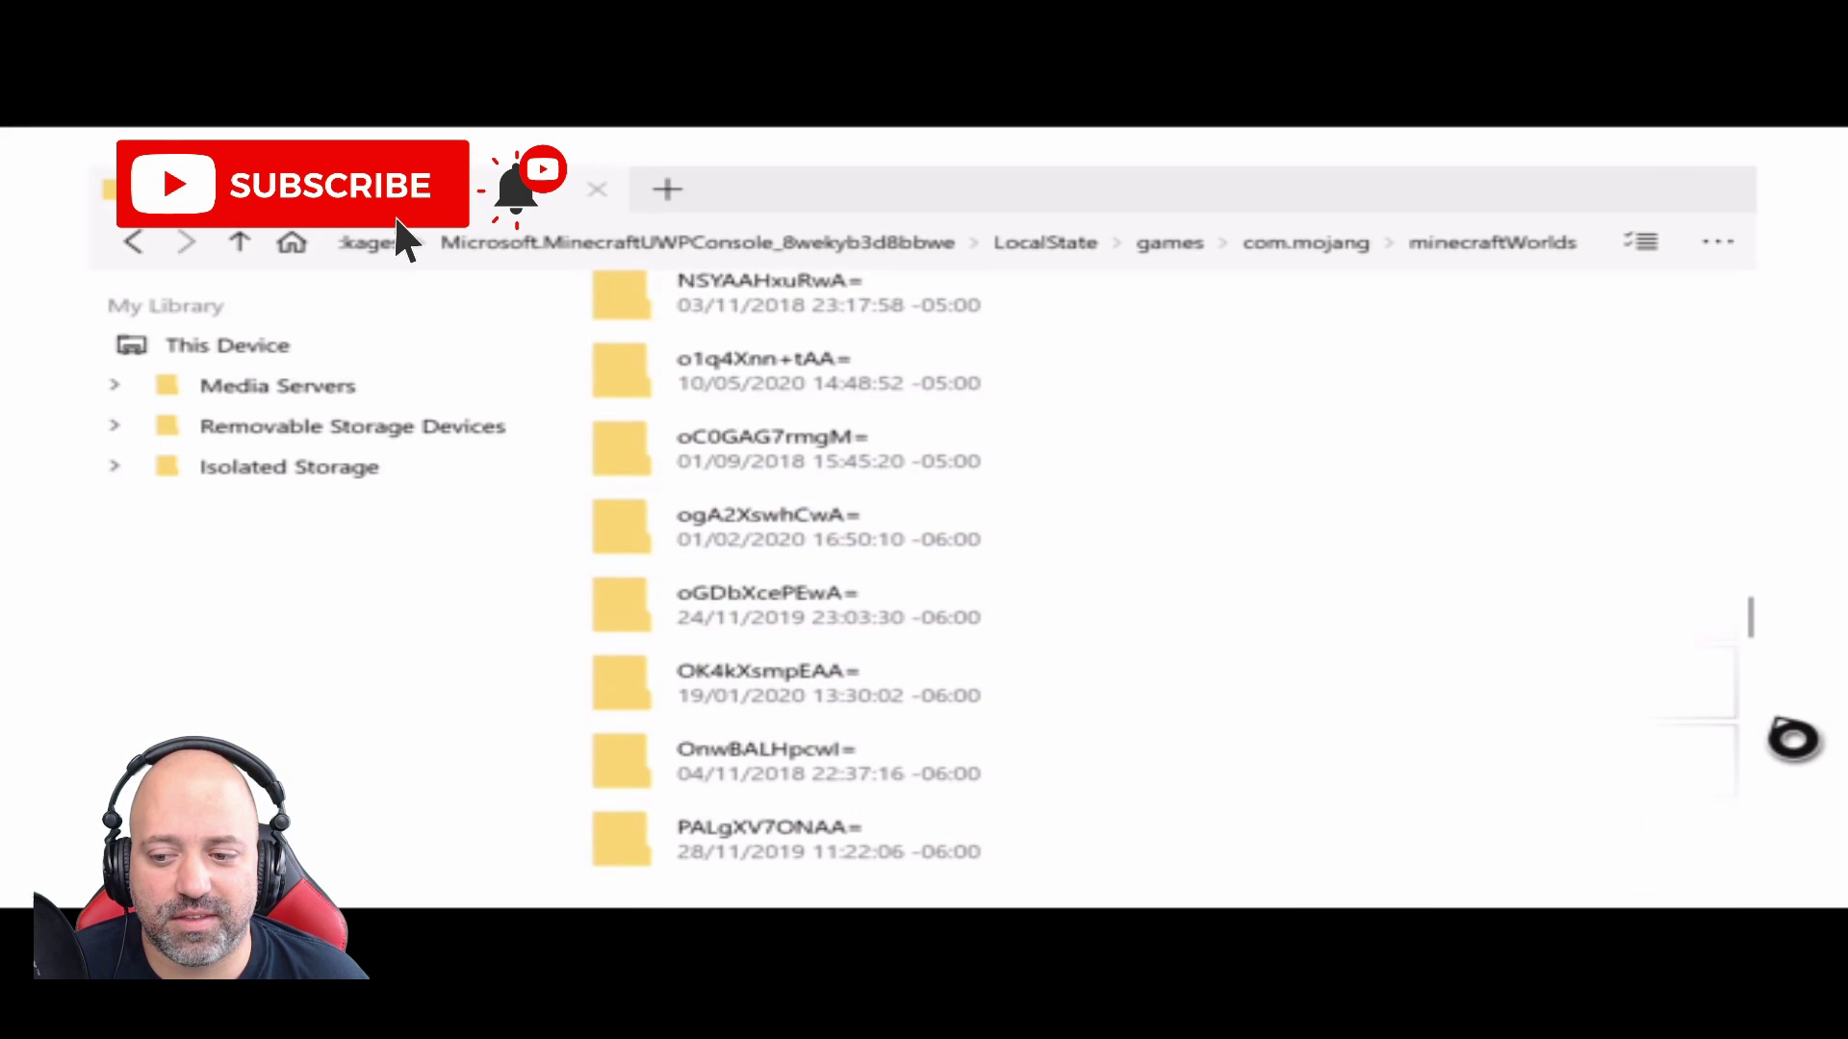
pyautogui.scroll(-12, 1736, 796)
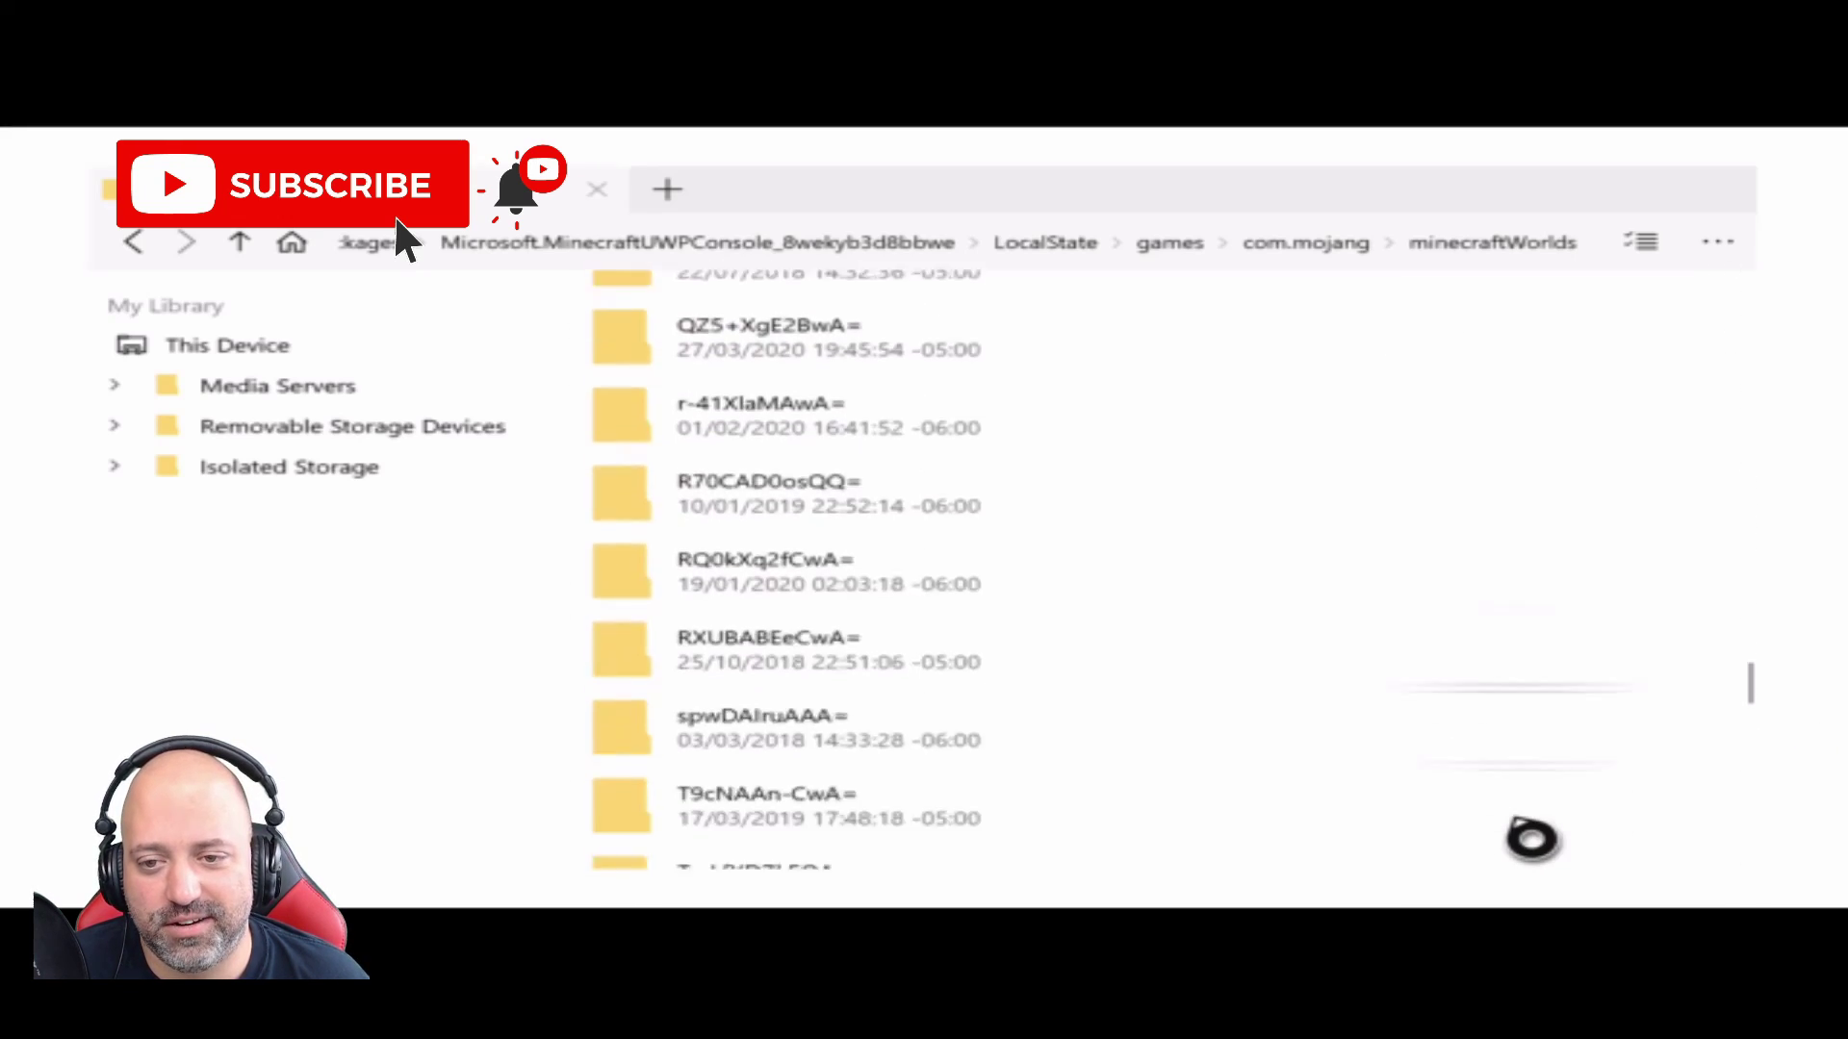
pyautogui.scroll(-10, 1530, 839)
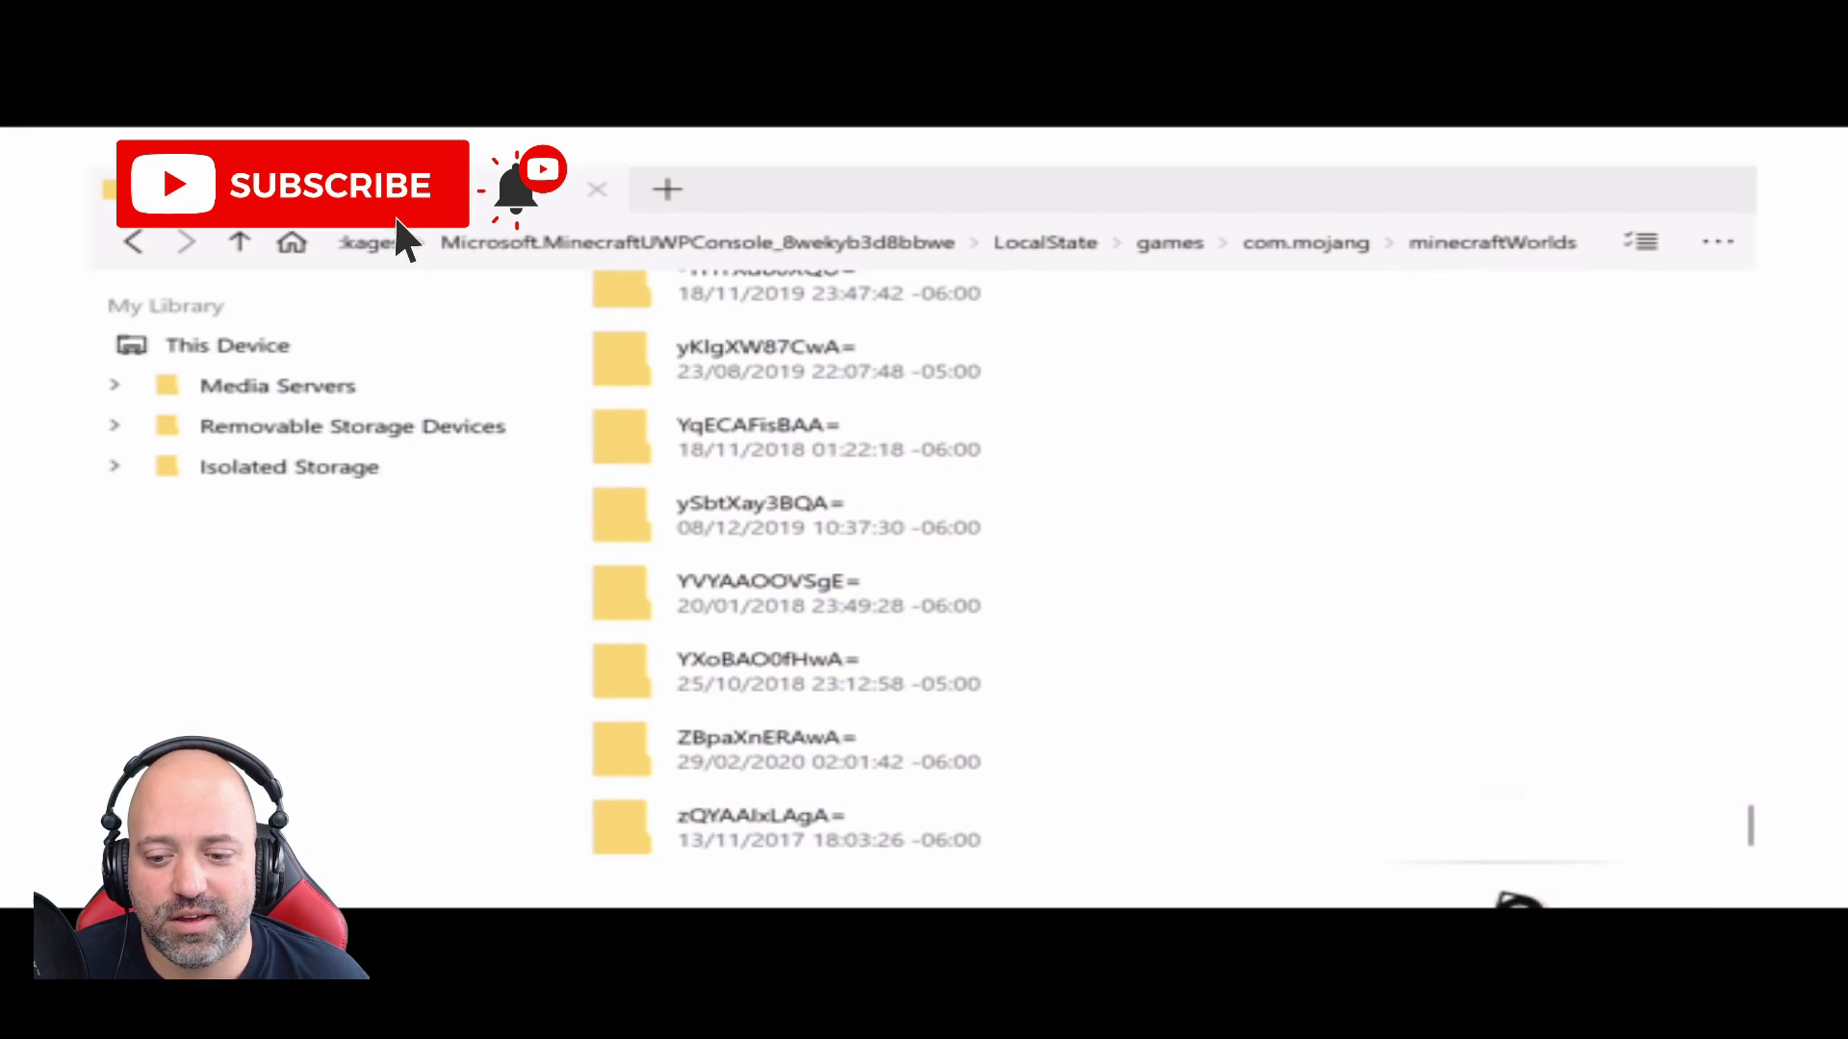
pyautogui.scroll(5, 1549, 673)
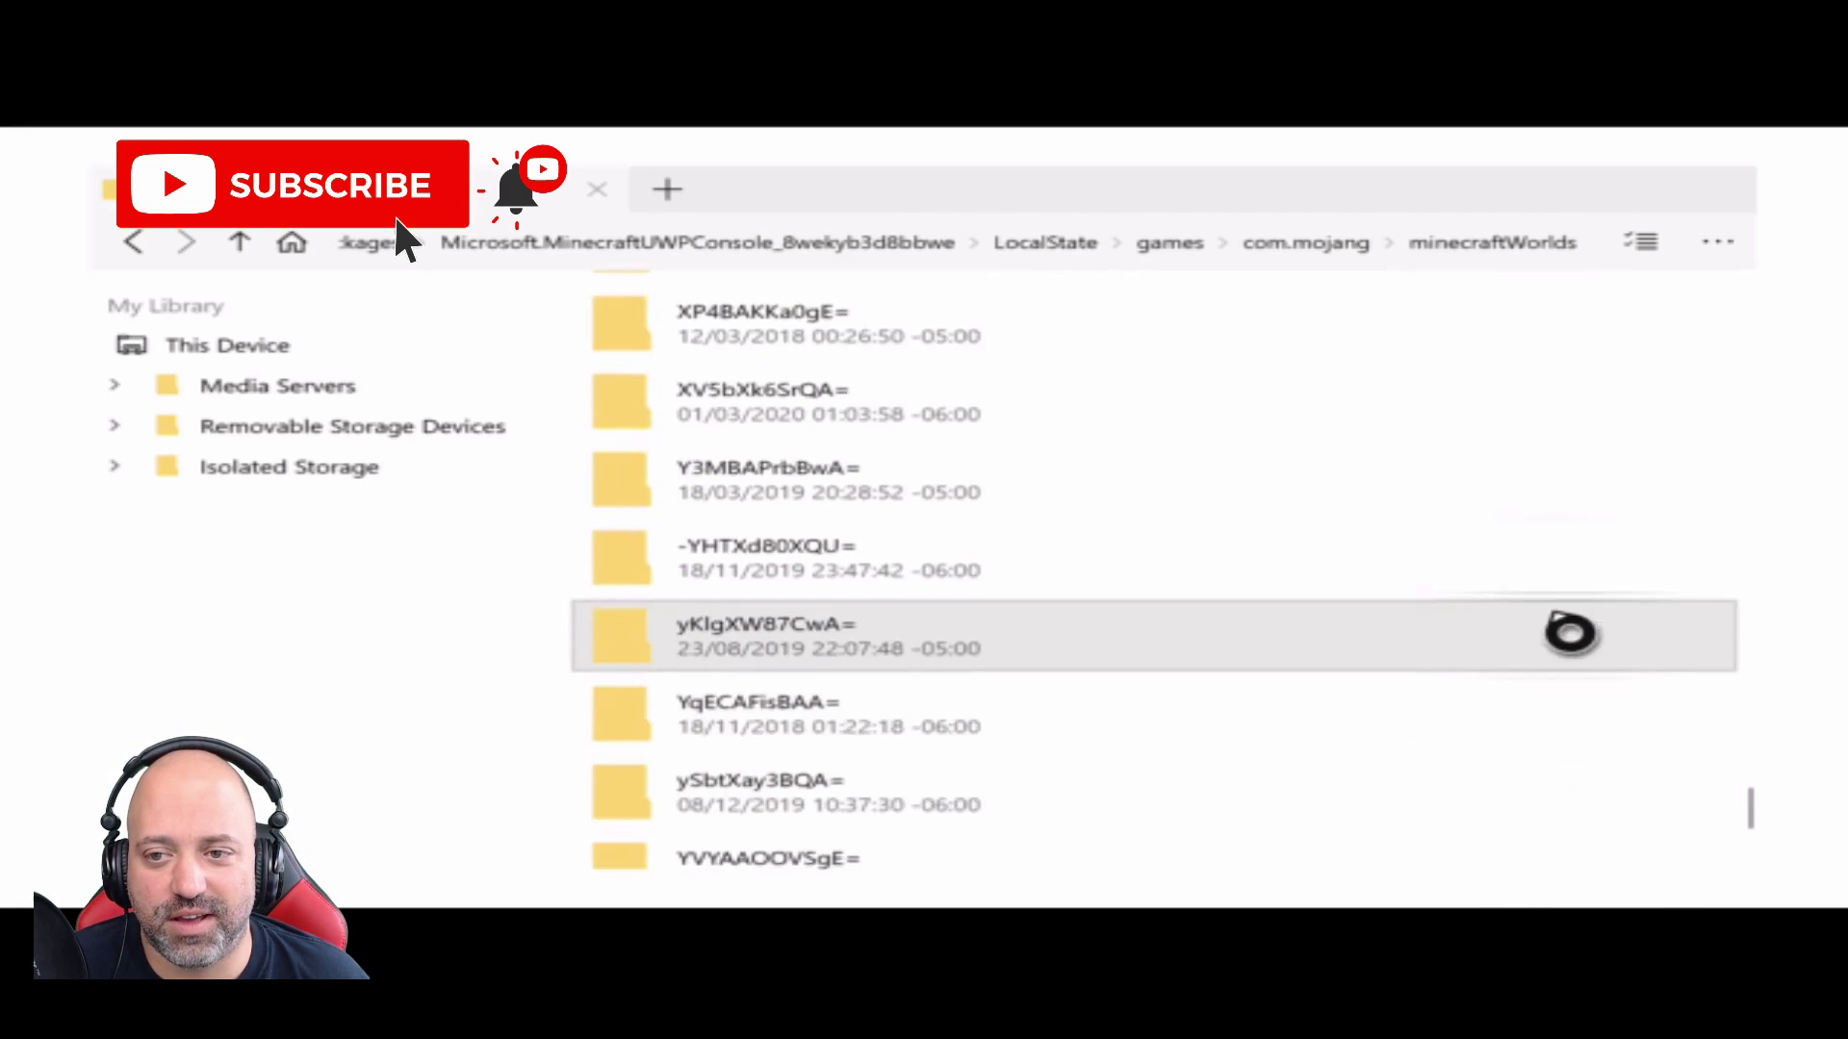
# Step: Paste the copied world folder into minecraftWorlds so a 29/05/2020 folder heads the list
pyautogui.click(1717, 247)
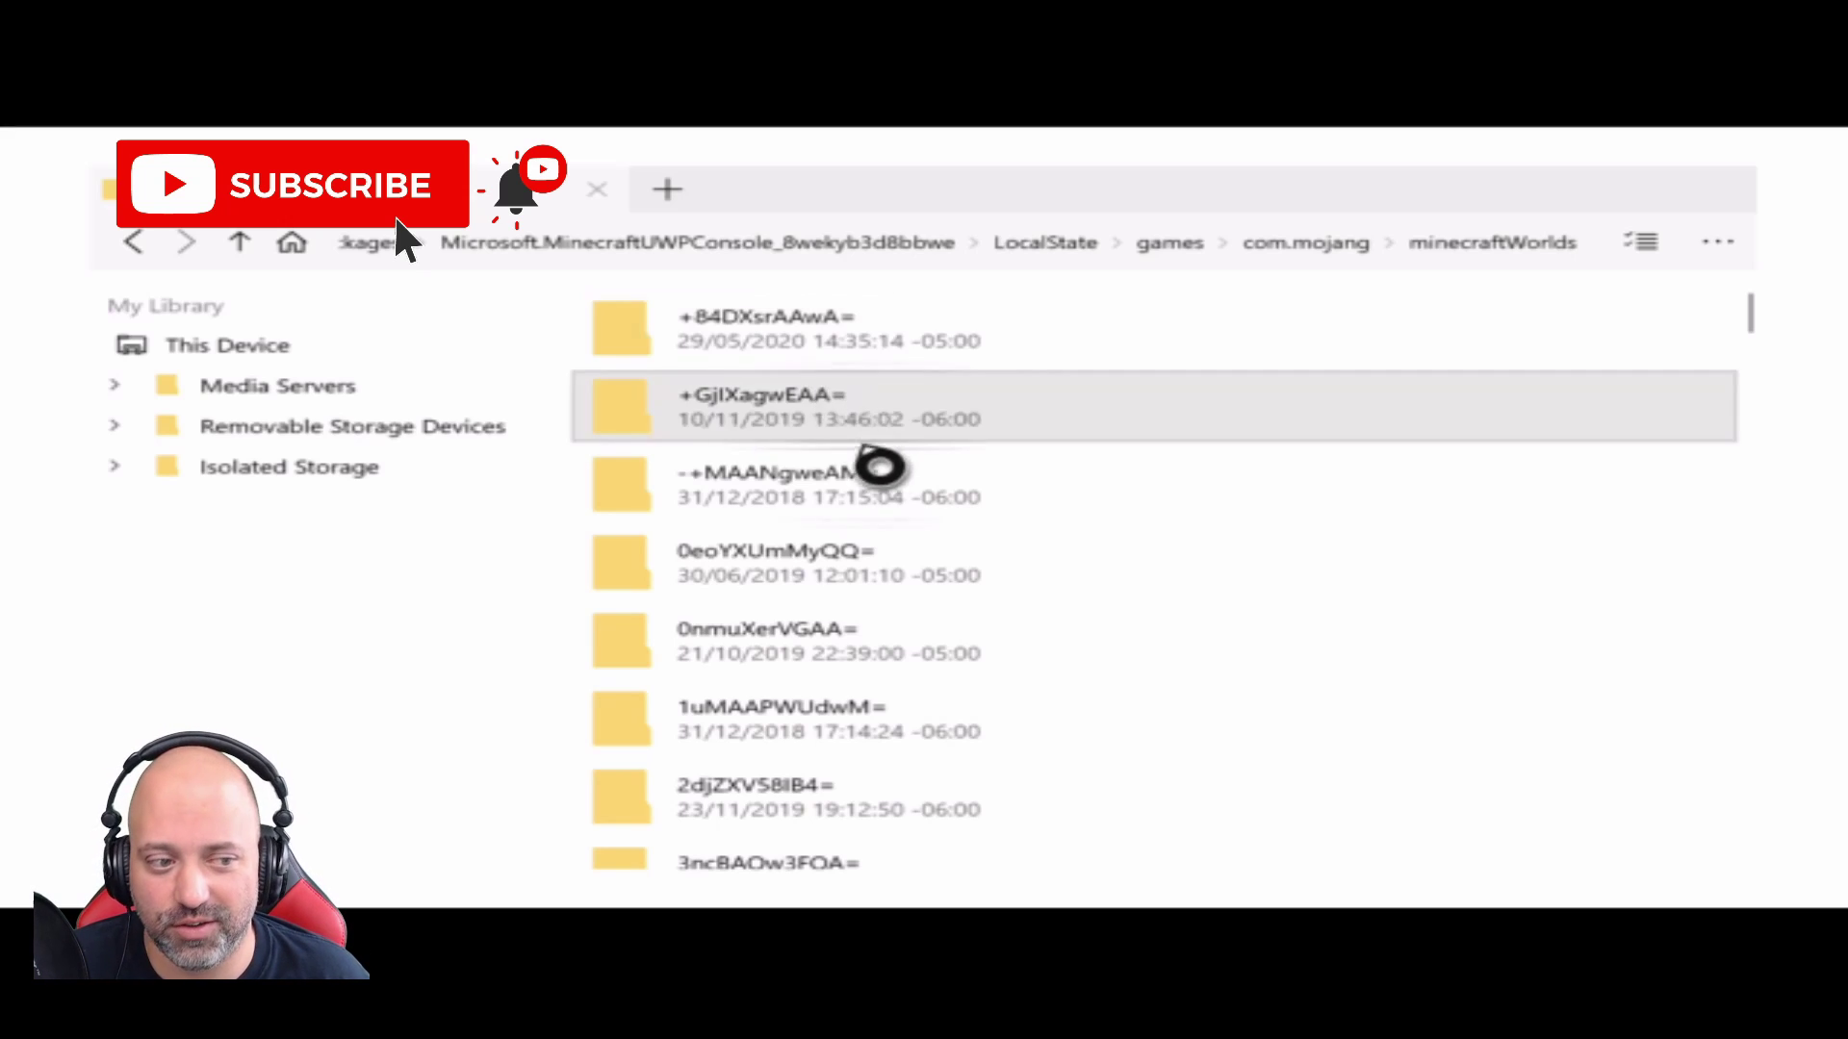
pyautogui.scroll(-2, 945, 511)
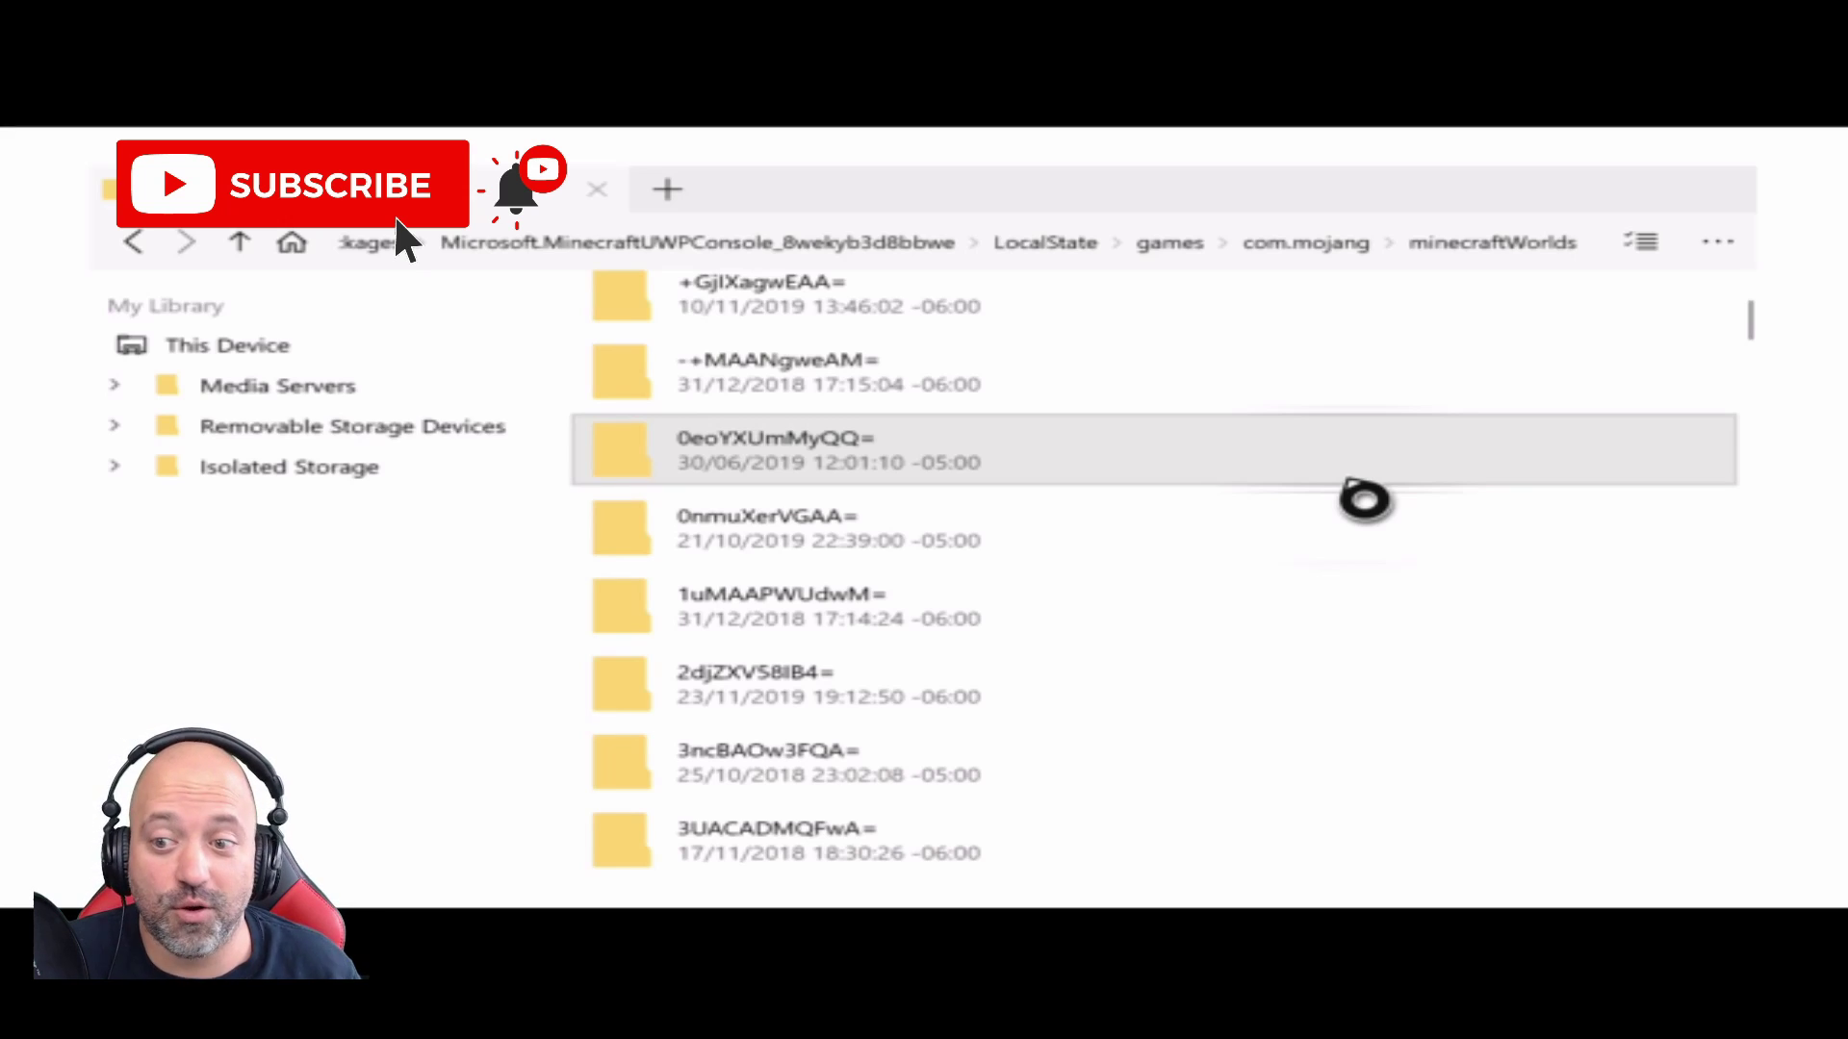
pyautogui.scroll(2, 1363, 498)
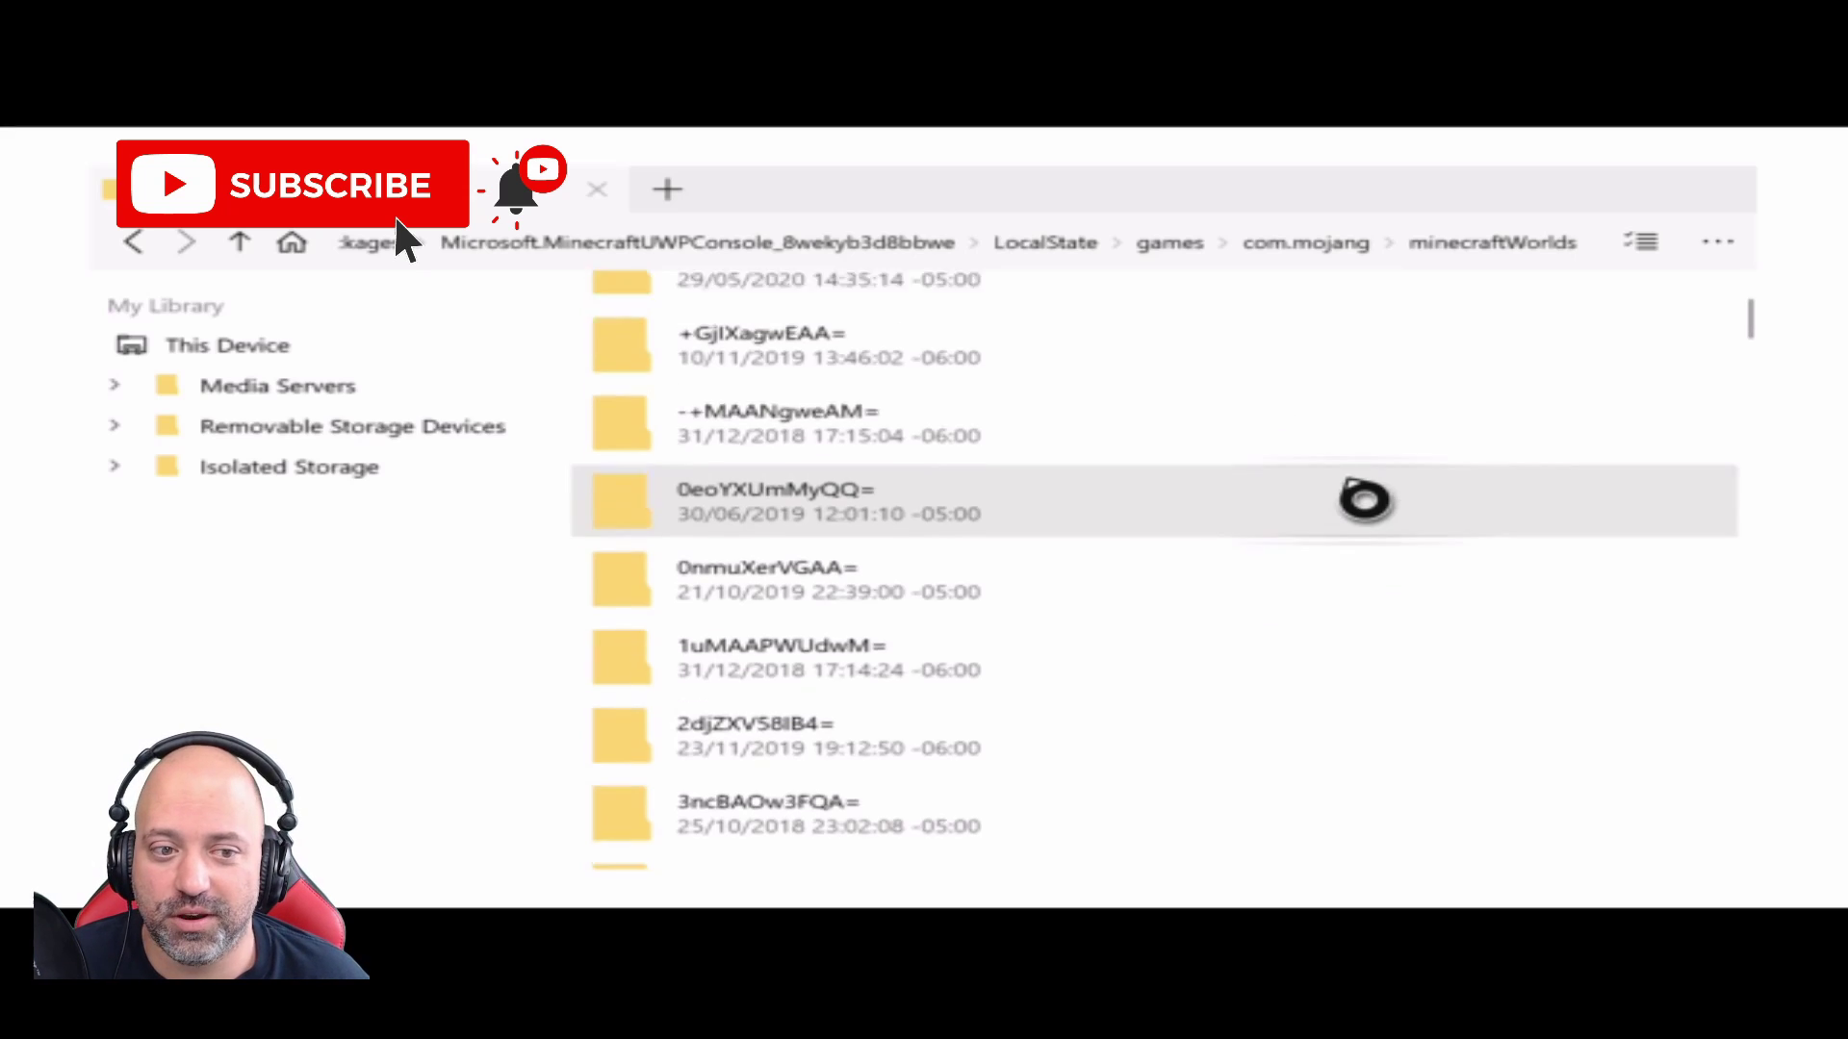